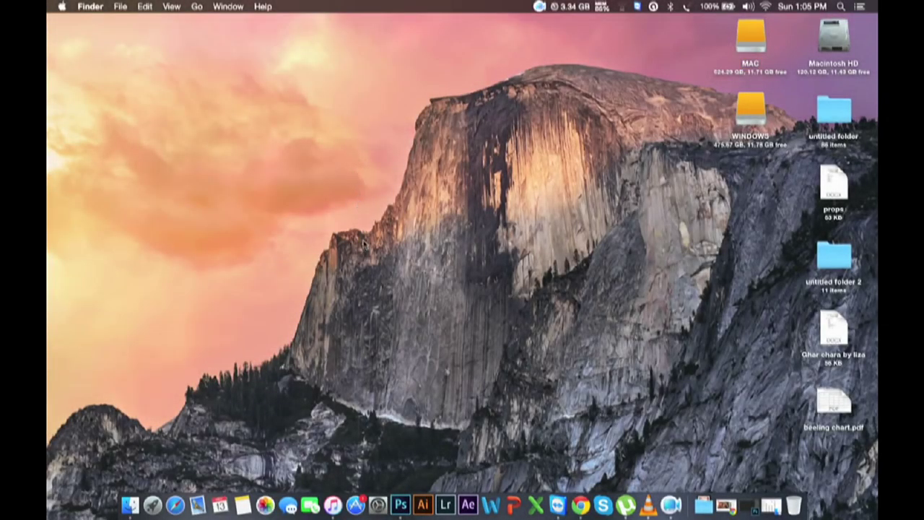
Preview _MG_0052.CR2 from Finder, then open it in Photoshop's Camera Raw
left_click(771, 505)
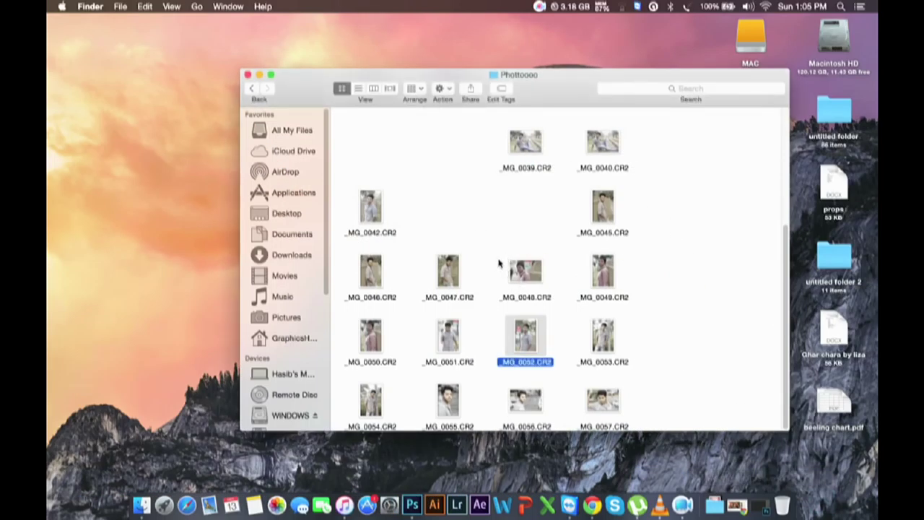
right_click(526, 341)
left_click(709, 290)
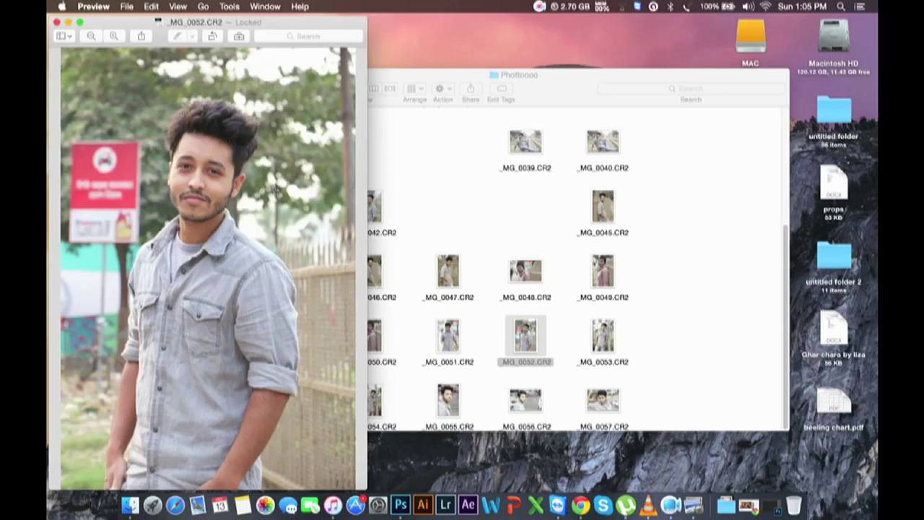
left_click(59, 23)
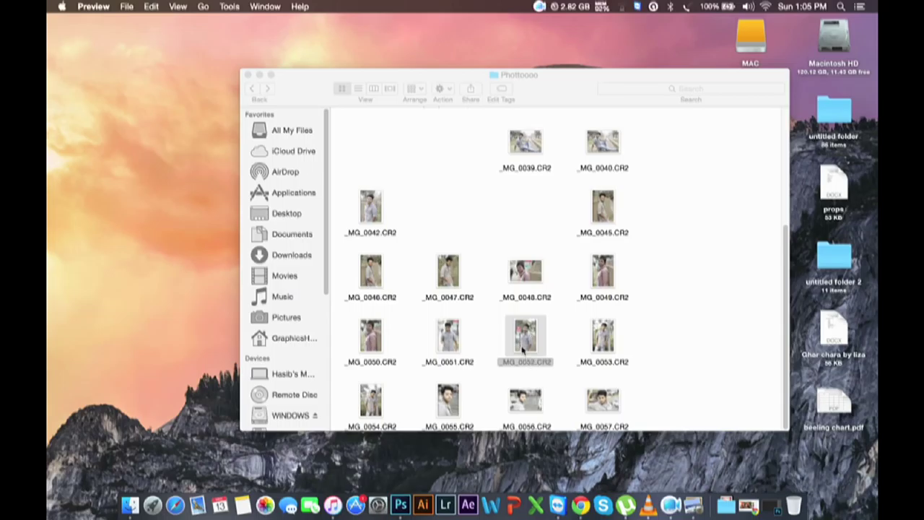
right_click(524, 348)
mouse_move(570, 271)
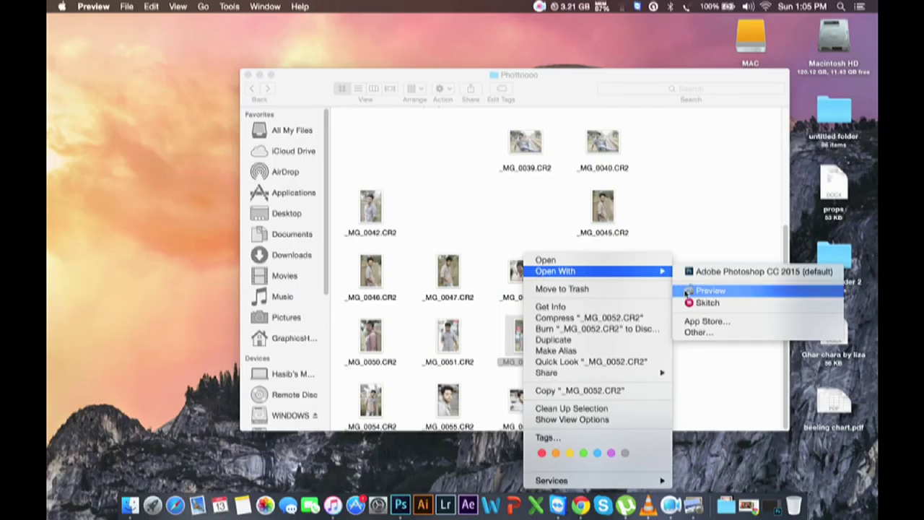
left_click(695, 272)
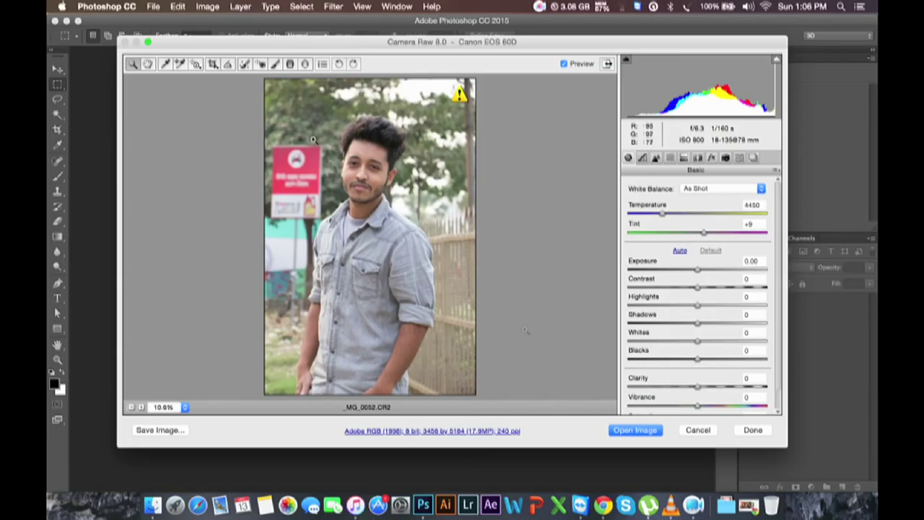
Give _MG_0052 Highlights -100, Shadows +65, Whites +28 and Contrast +3, and save the settings
left_click_drag(784, 450, 838, 492)
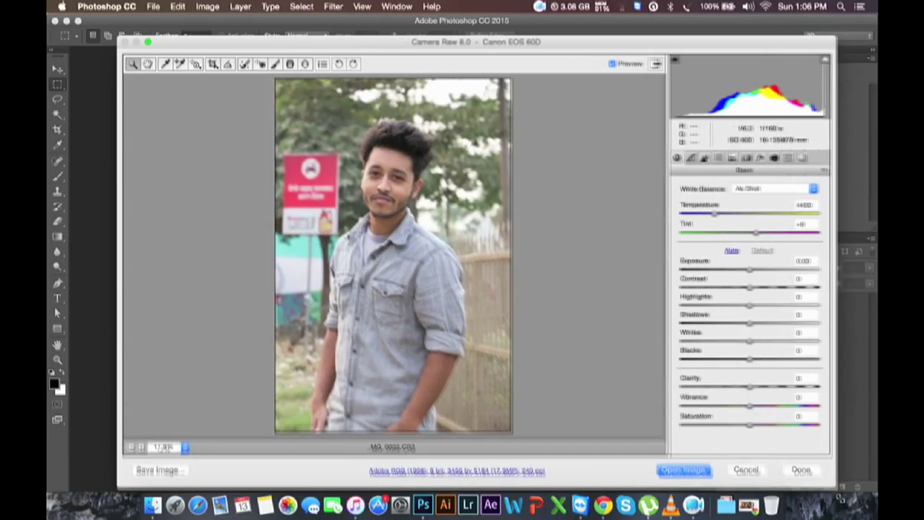
left_click_drag(211, 49, 182, 35)
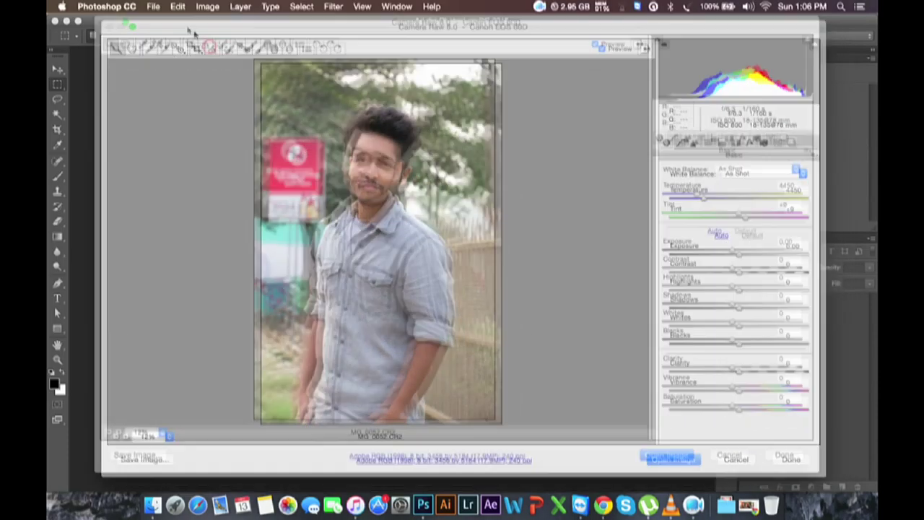
left_click_drag(263, 120, 448, 289)
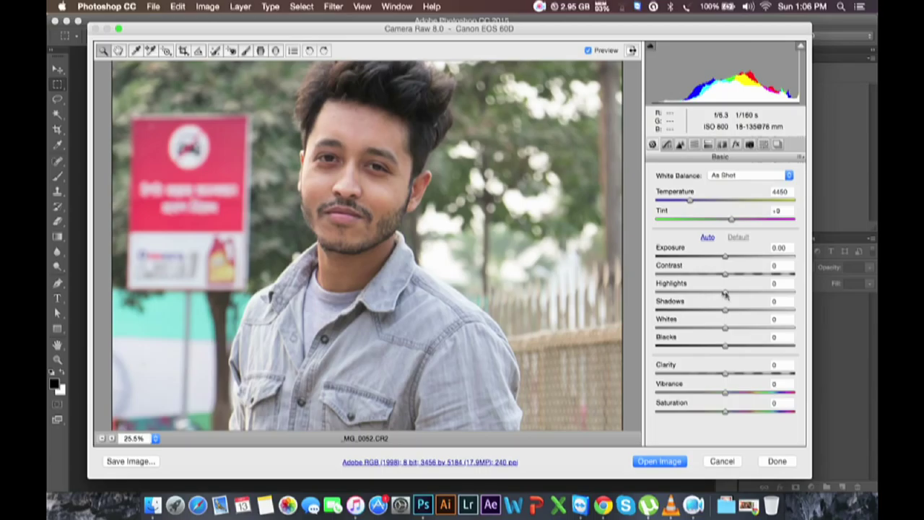
left_click_drag(724, 293, 655, 295)
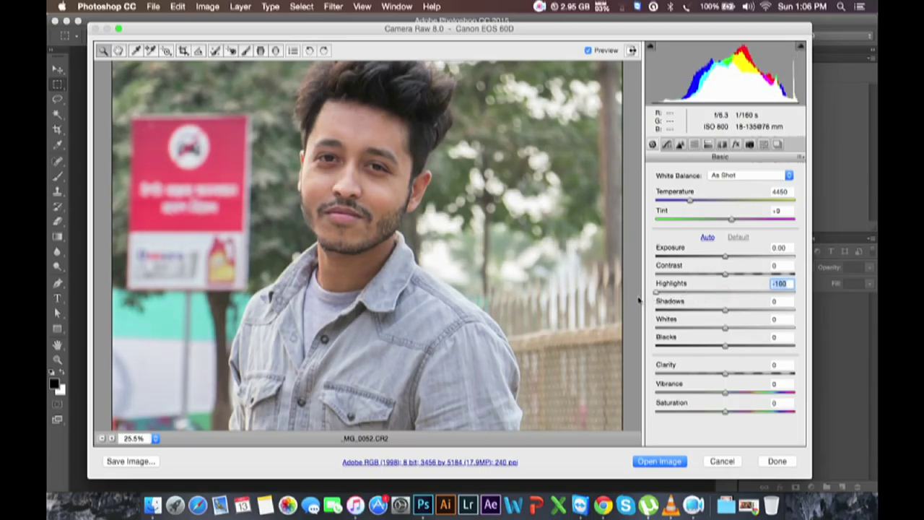
left_click_drag(726, 311, 769, 311)
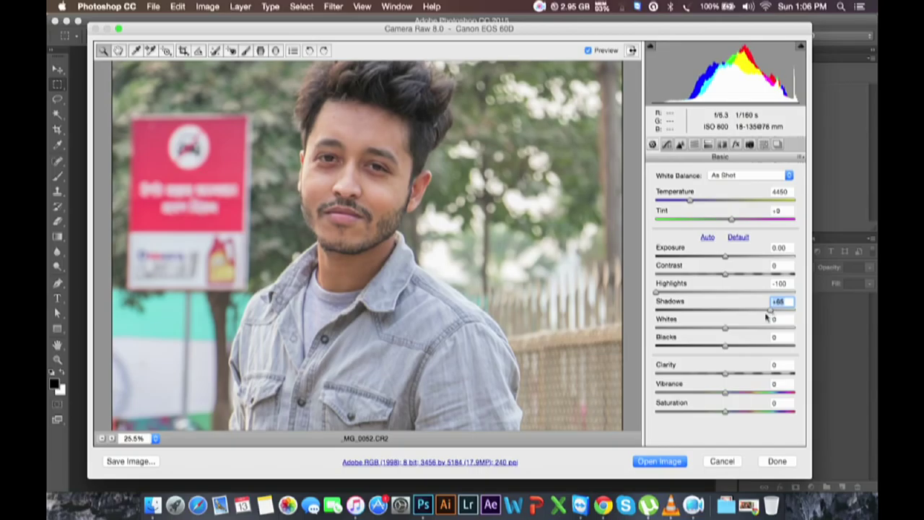
left_click_drag(726, 328, 748, 329)
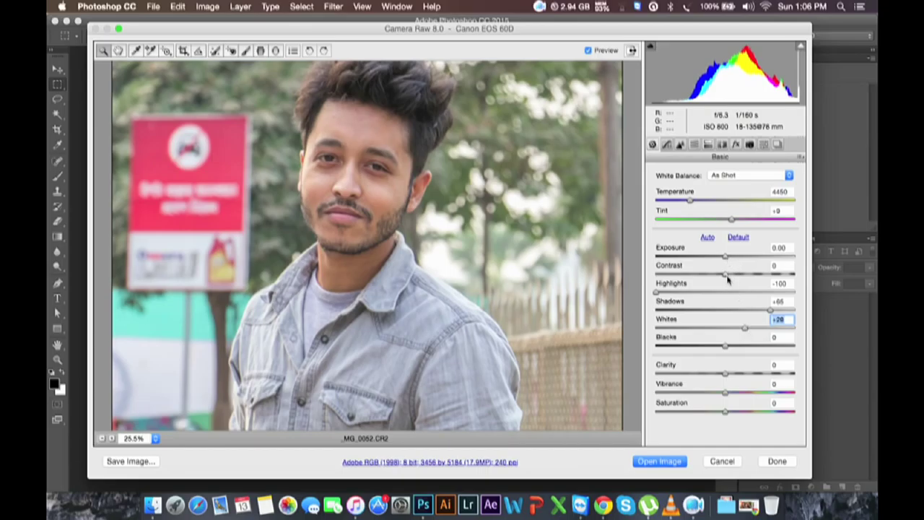
mouse_move(726, 276)
left_mouse_down()
mouse_move(739, 283)
mouse_move(728, 277)
left_mouse_up()
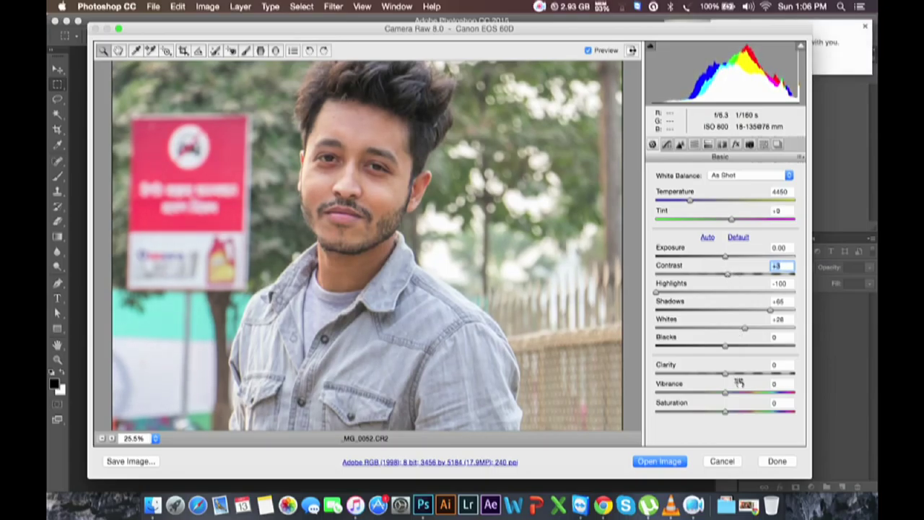
left_click(773, 460)
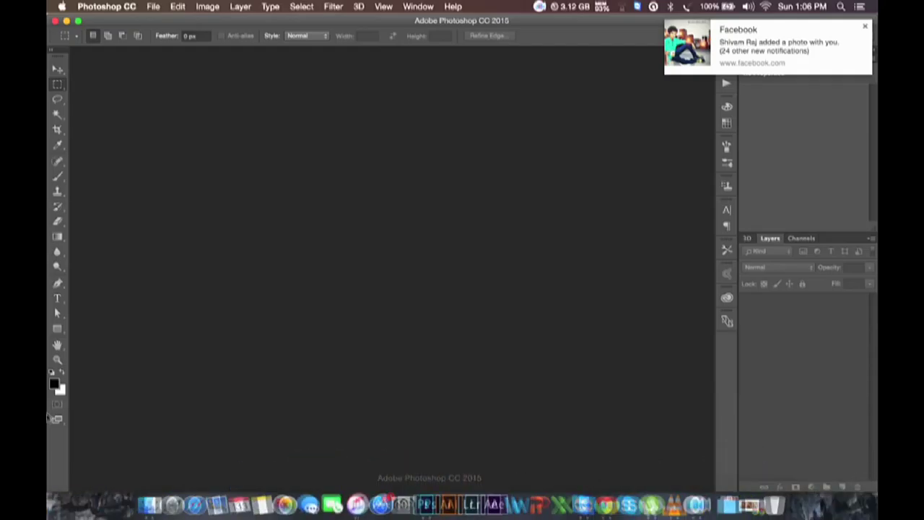
Open the adjusted _MG_0052.CR2 as a Photoshop document
left_click(152, 504)
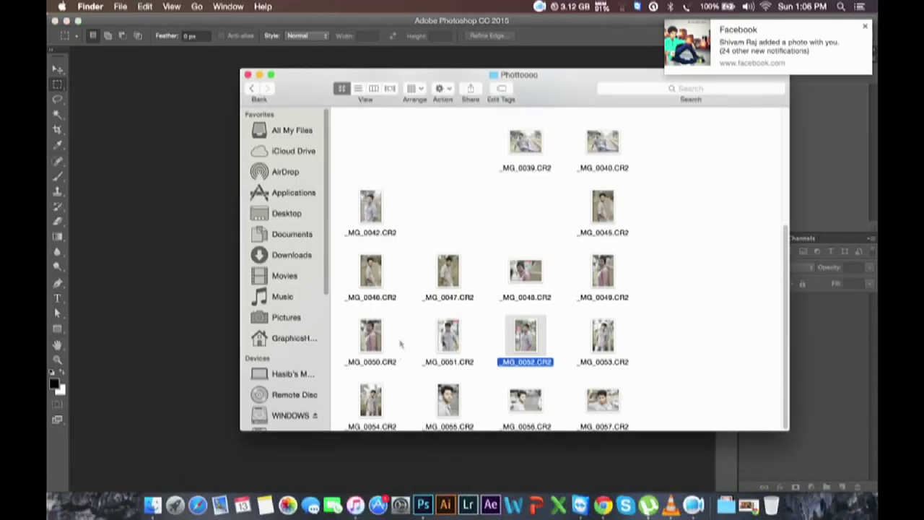
right_click(524, 336)
left_click(544, 265)
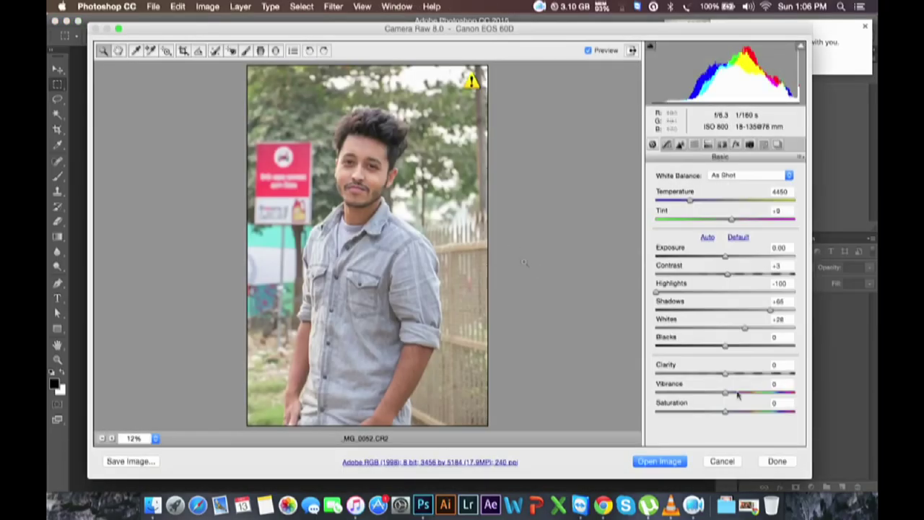
left_click(658, 461)
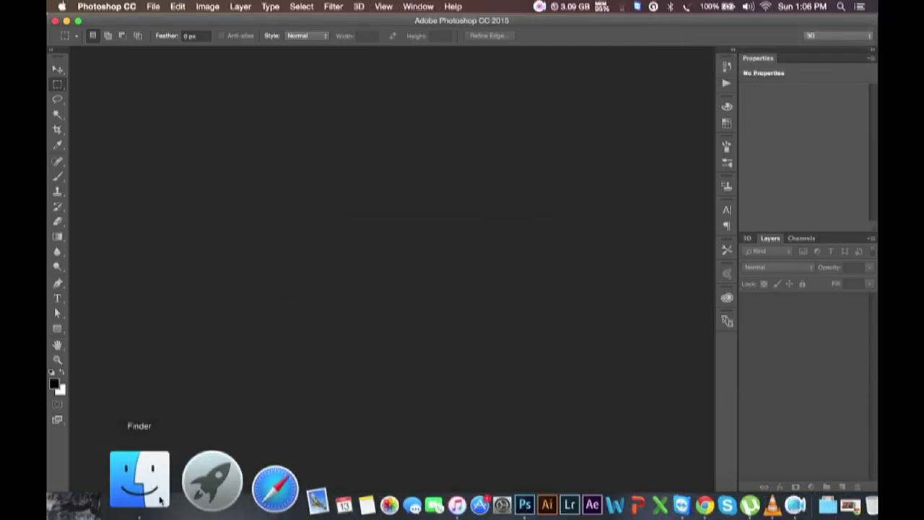
Preview _MG_0057 and _MG_0056, then send _MG_0056.CR2 to Photoshop's Camera Raw
left_click(134, 478)
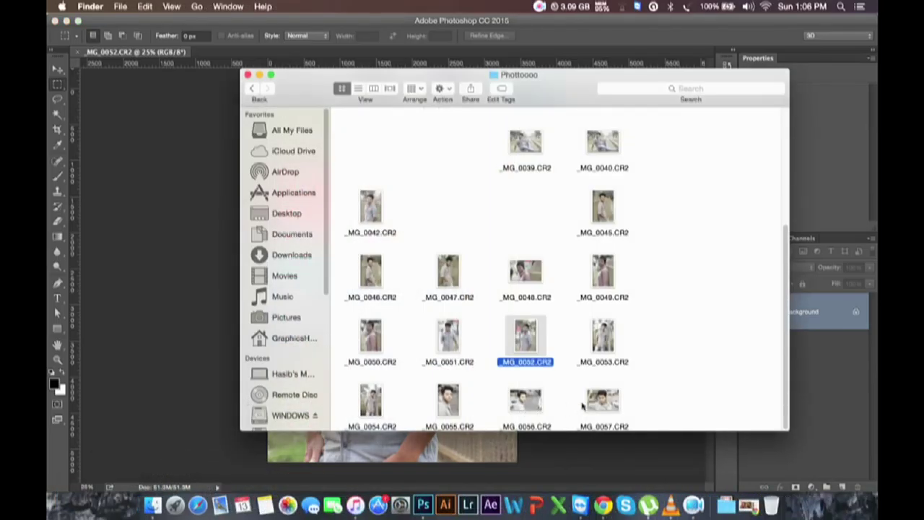
right_click(607, 404)
mouse_move(639, 271)
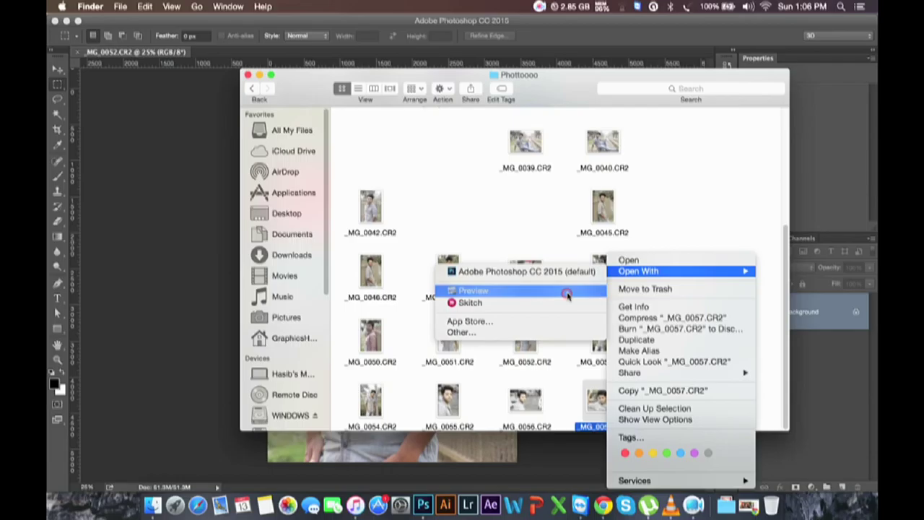
left_click(569, 291)
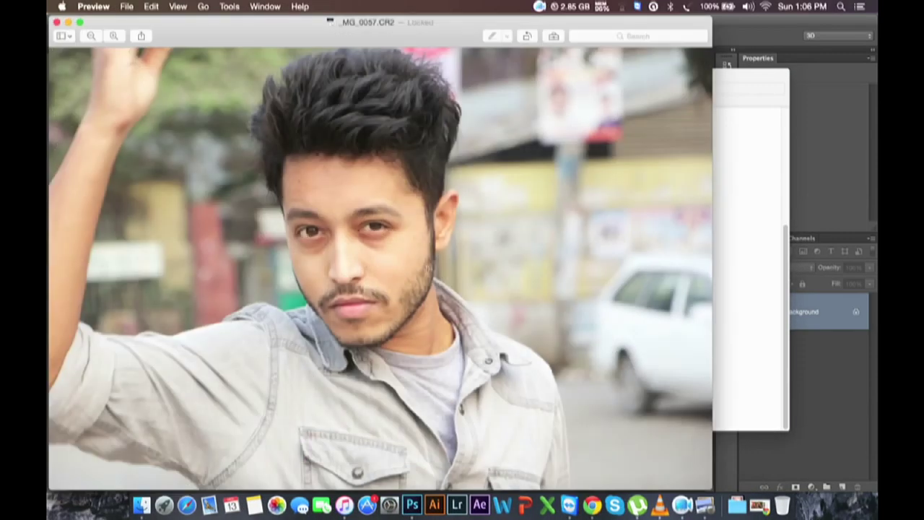
left_click(57, 23)
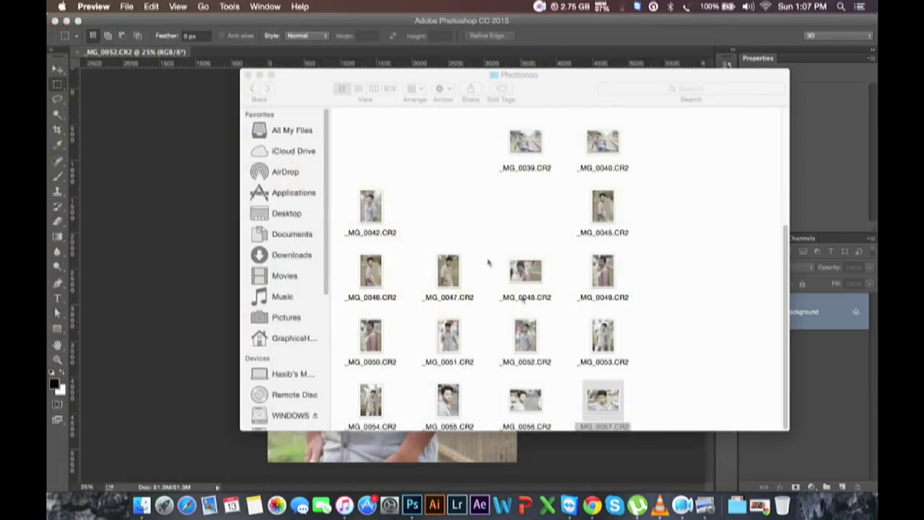
right_click(518, 405)
mouse_move(557, 270)
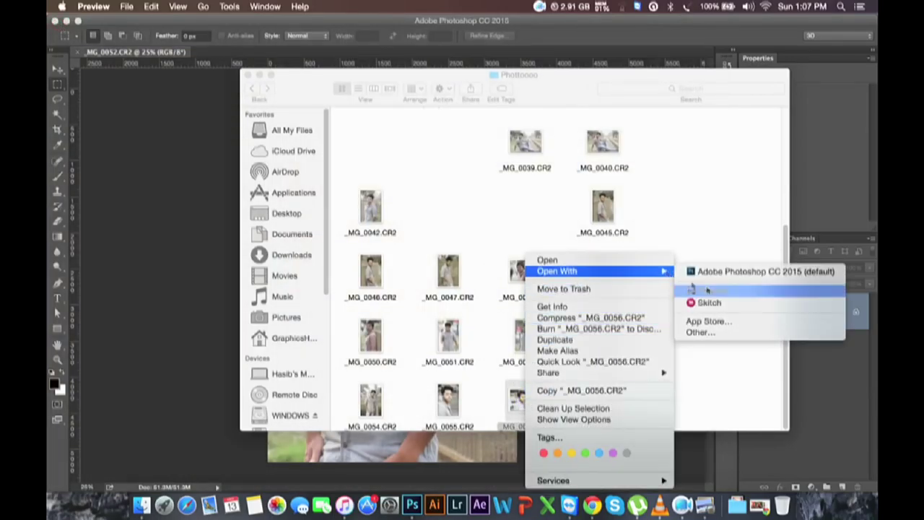
left_click(711, 291)
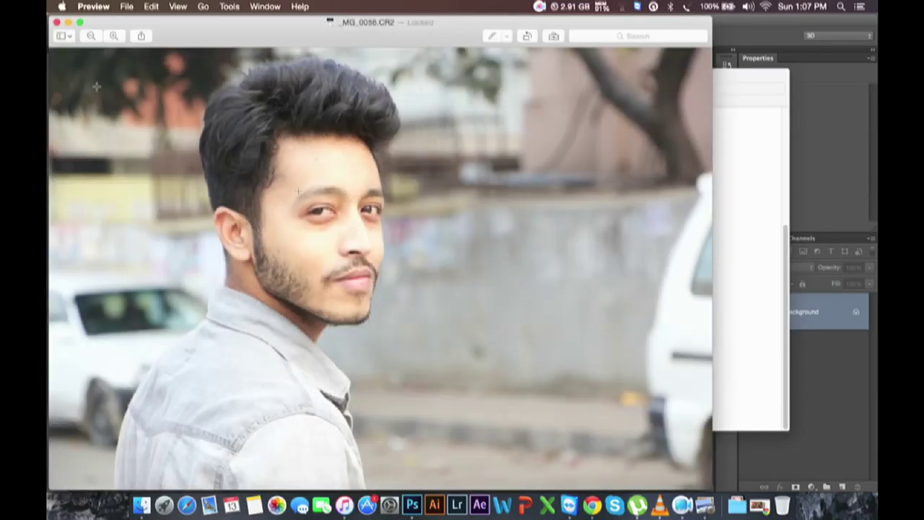
left_click(58, 29)
right_click(526, 391)
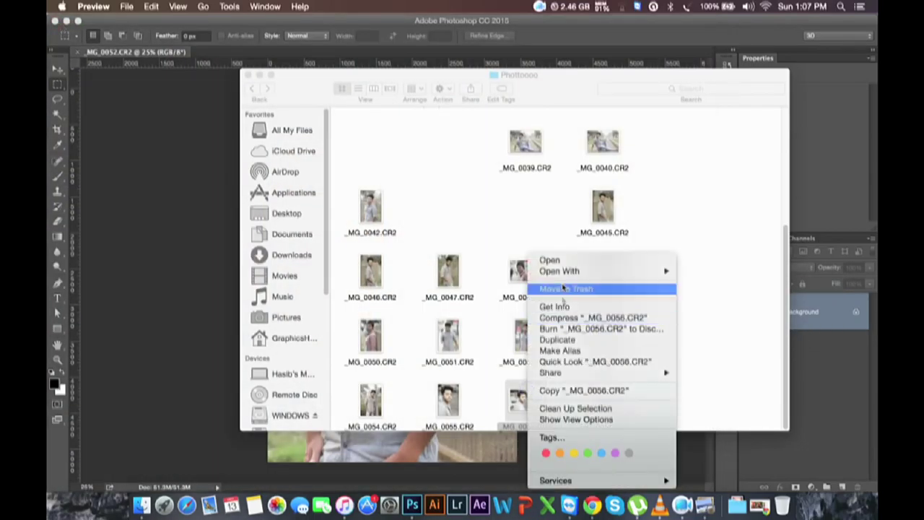
mouse_move(559, 271)
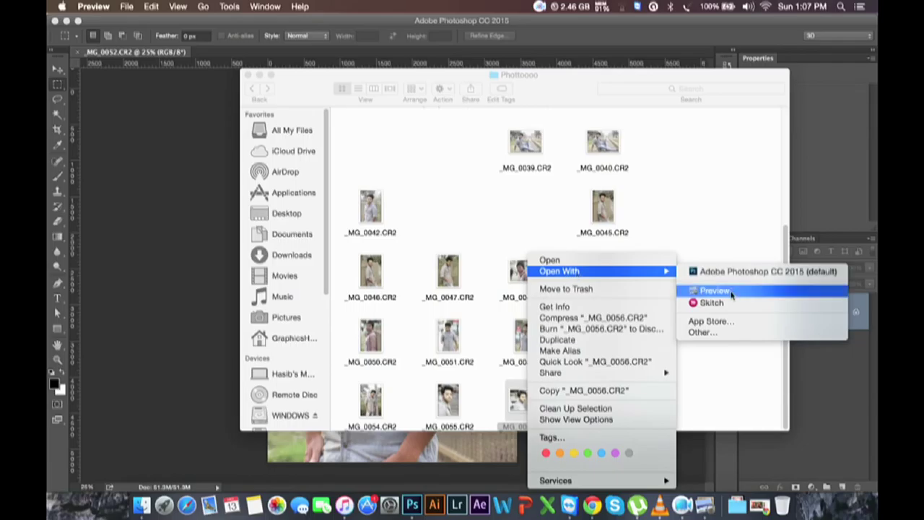
left_click(725, 271)
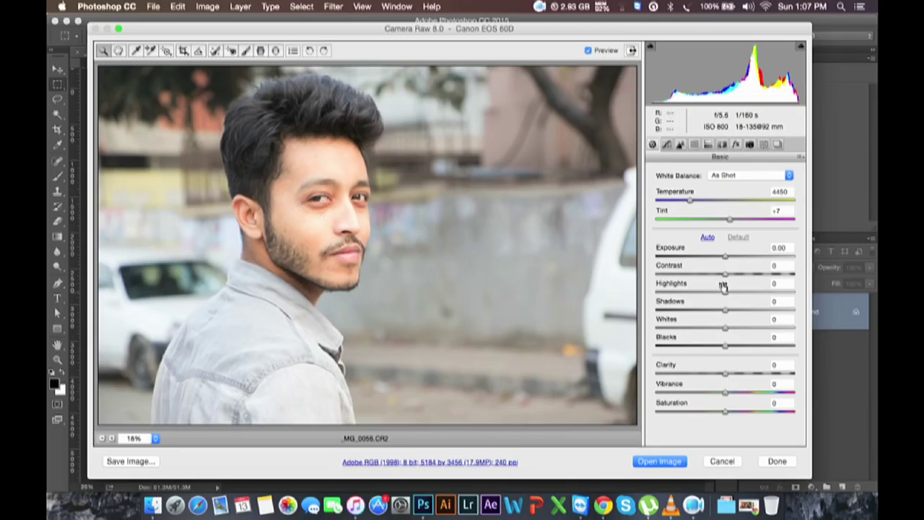
Open _MG_0056 with Exposure -0.15, Highlights -100, Shadows +49, Whites +6 and Clarity +10
left_click_drag(724, 292, 640, 296)
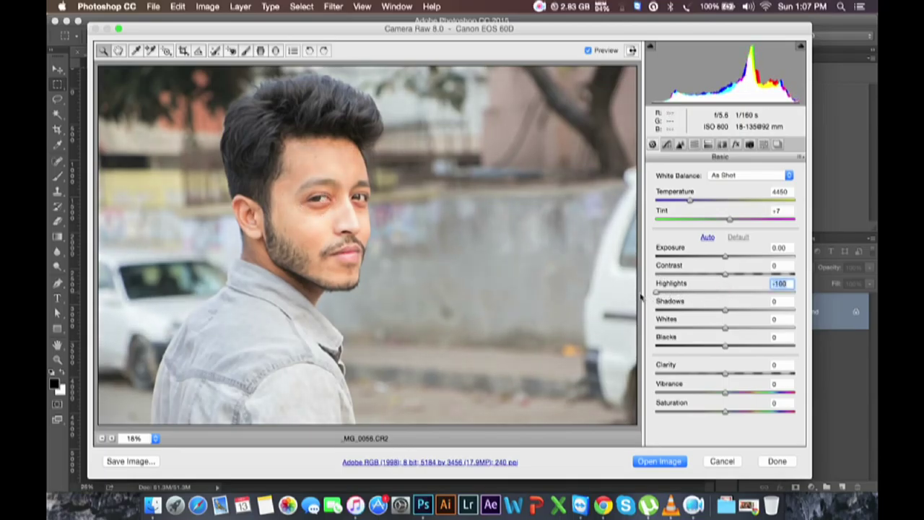
left_click_drag(724, 309, 758, 310)
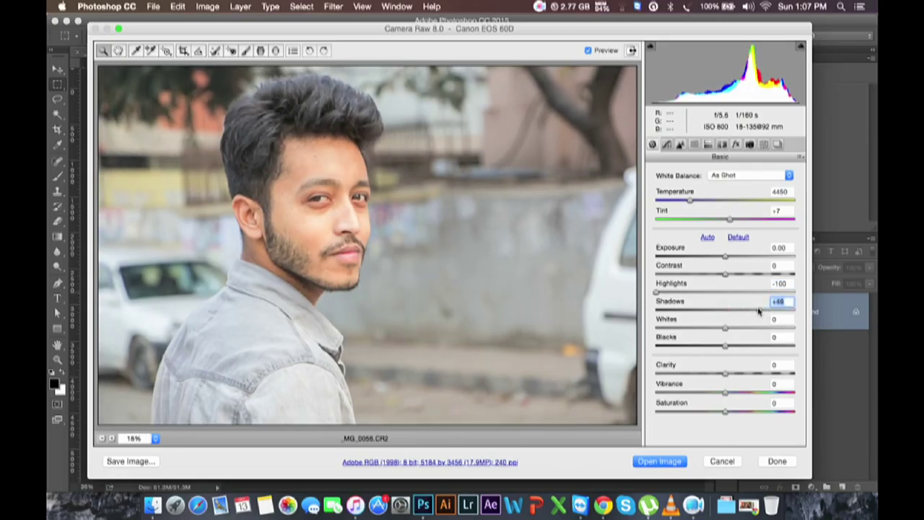
left_click_drag(729, 259, 726, 263)
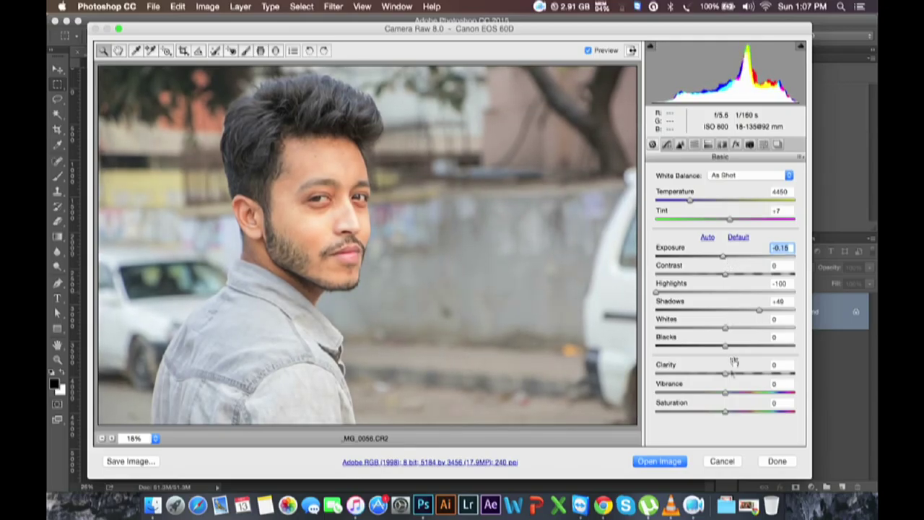
left_click_drag(725, 375, 733, 375)
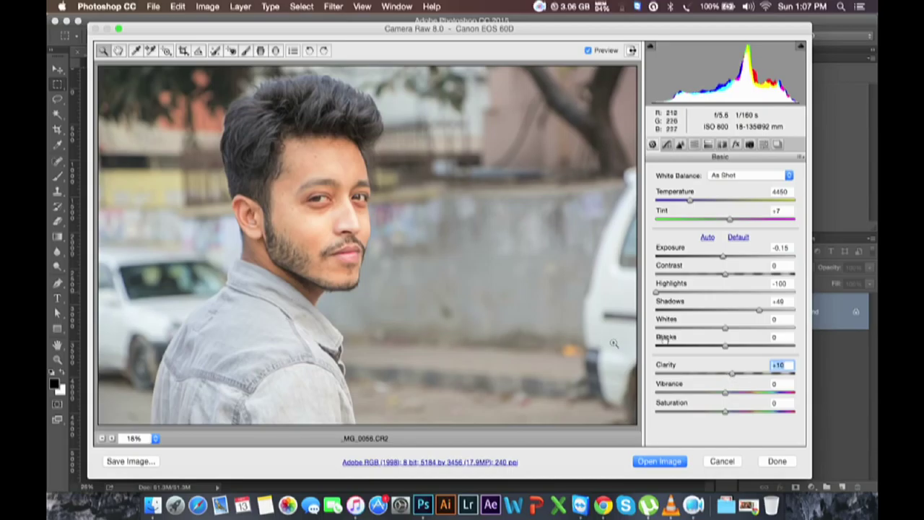
left_click_drag(724, 329, 728, 331)
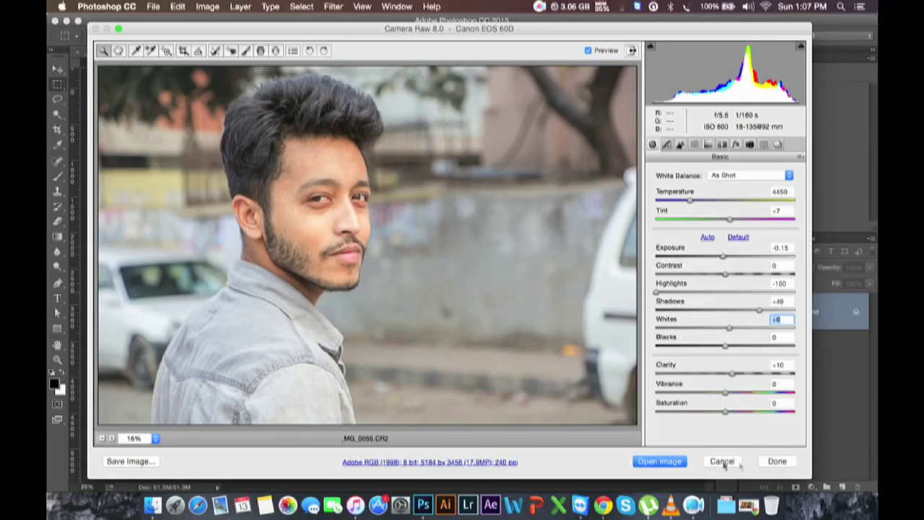
left_click(673, 461)
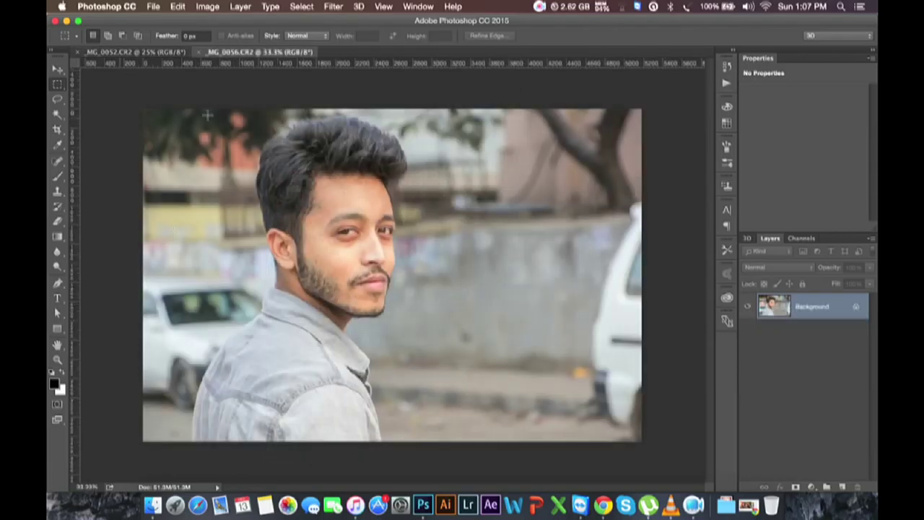
left_click(57, 69)
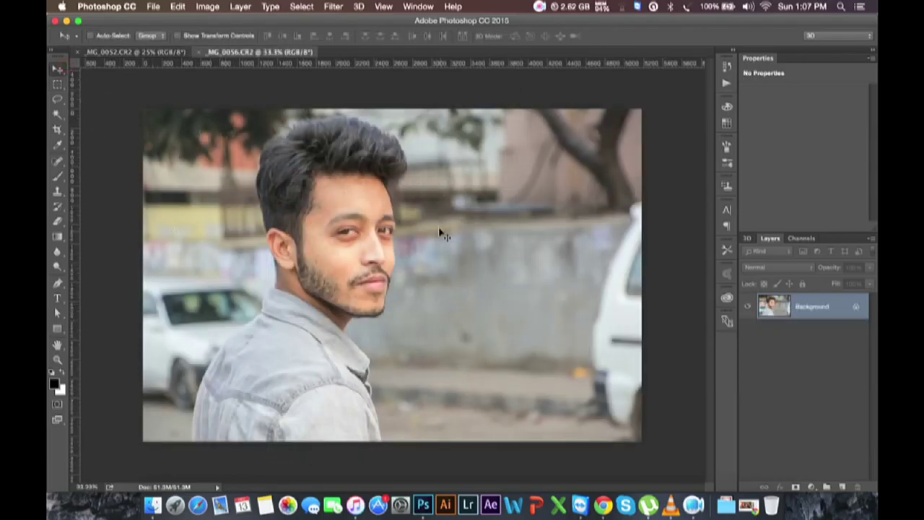
key("super+plus")
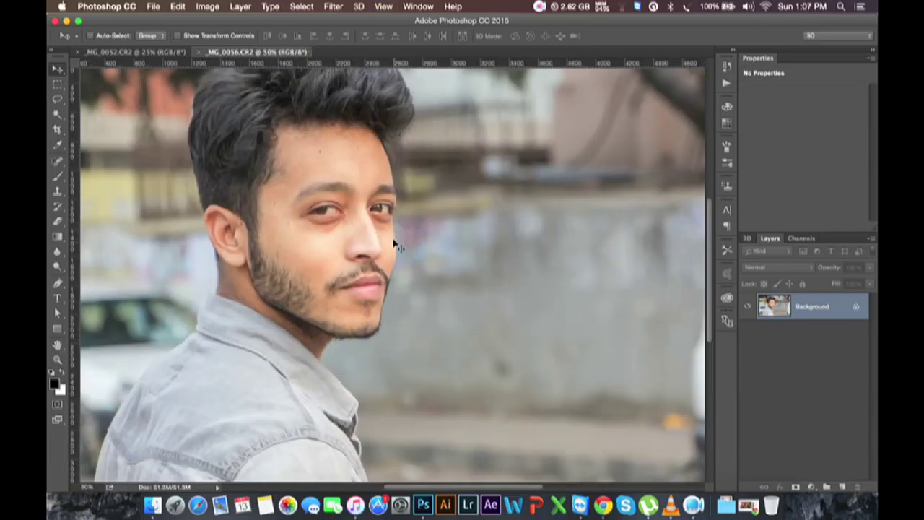
left_click_drag(310, 127, 338, 219)
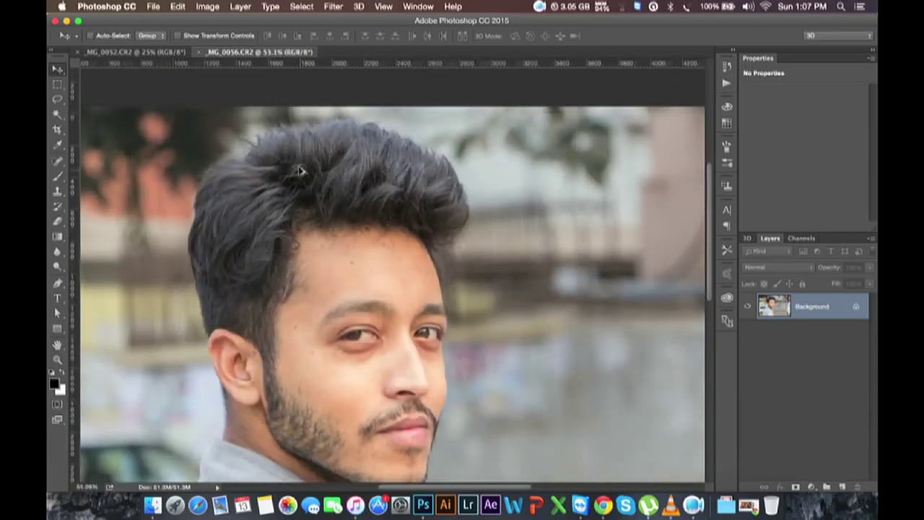
scroll(300, 171, "up", 5)
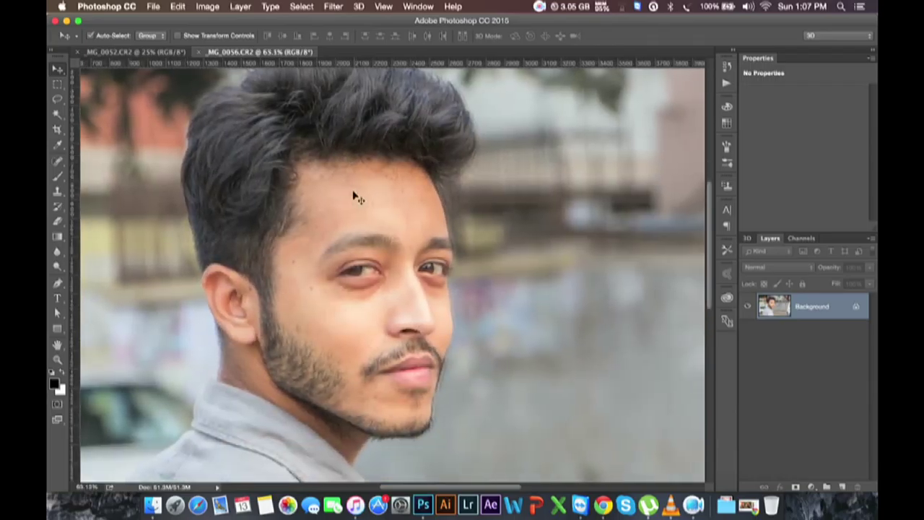
scroll(353, 195, "up", 5)
scroll(347, 195, "down", 3)
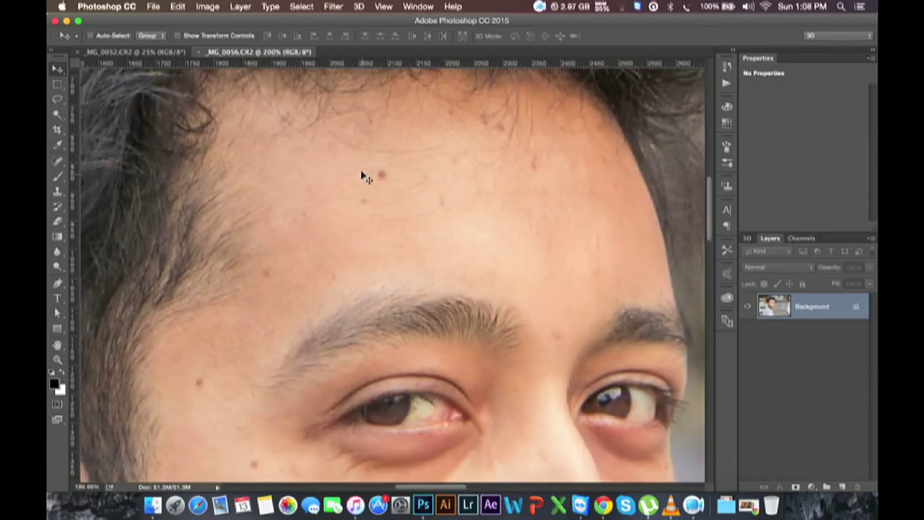
key("super+minus")
scroll(340, 238, "down", 3)
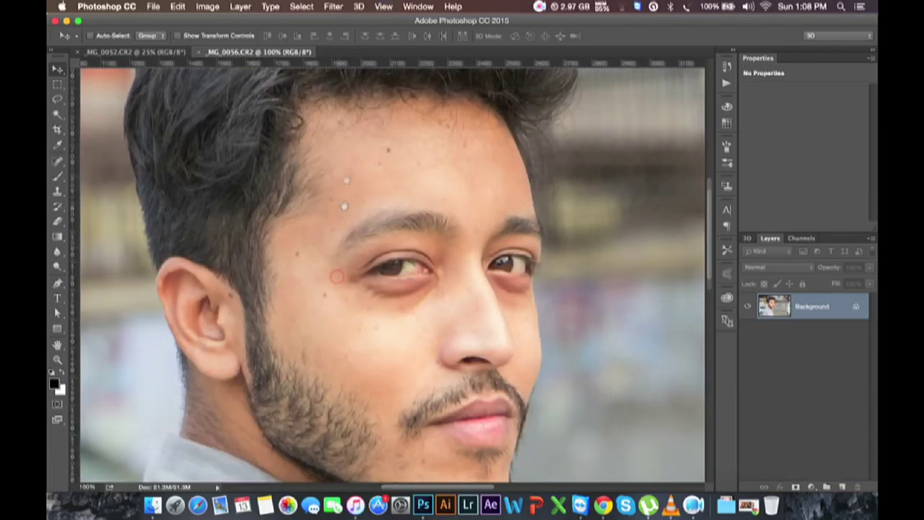
scroll(347, 179, "down", 1)
Select the Spot Healing Brush with a 32 px brush size
left_click(58, 160)
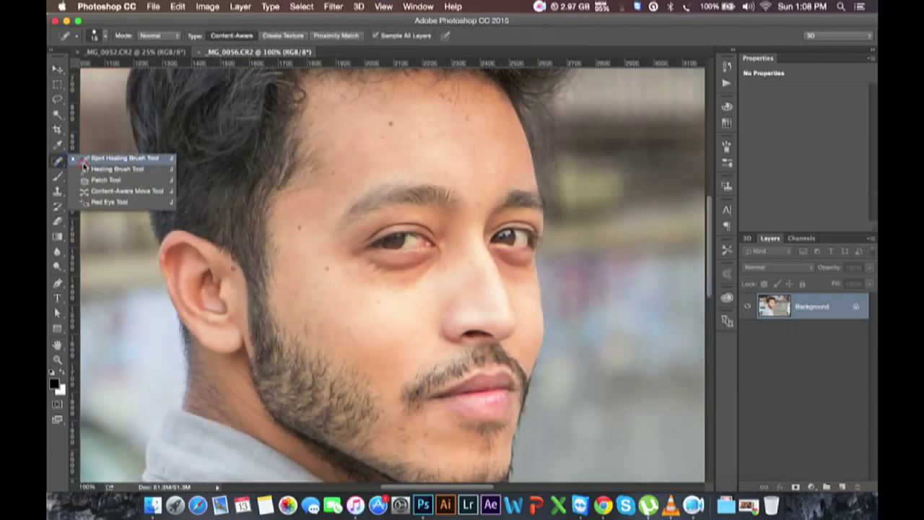
left_click(108, 158)
right_click(277, 267)
left_click_drag(303, 290, 312, 292)
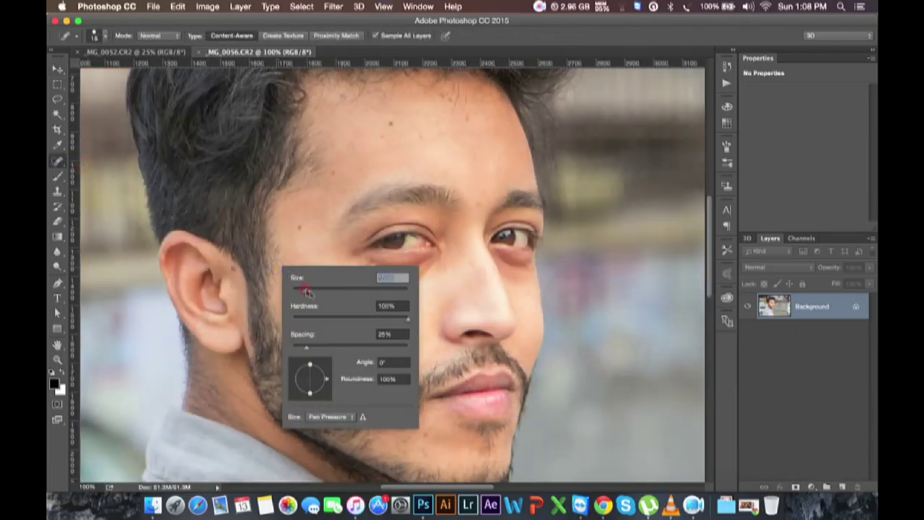
key("Return")
Heal the dark spots on the cheeks, beside the nostril and on the chin
left_click(299, 228)
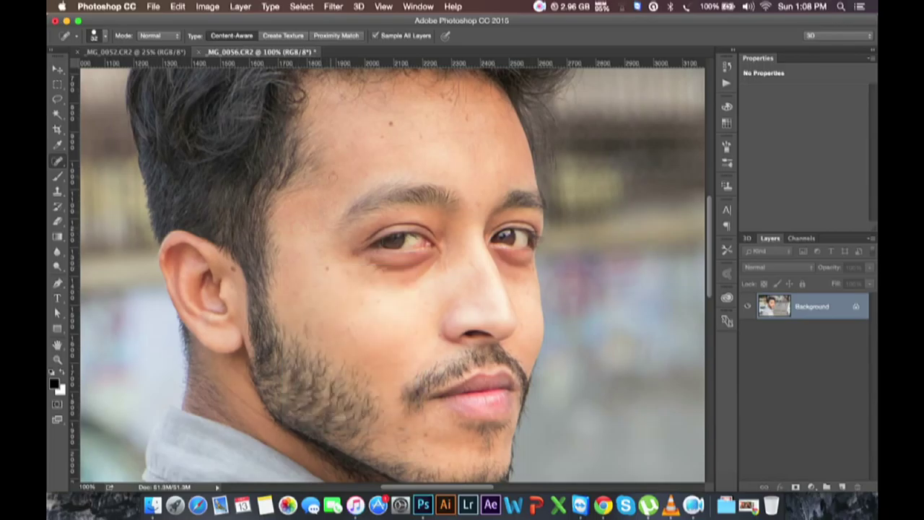
left_click(328, 269)
left_click(296, 290)
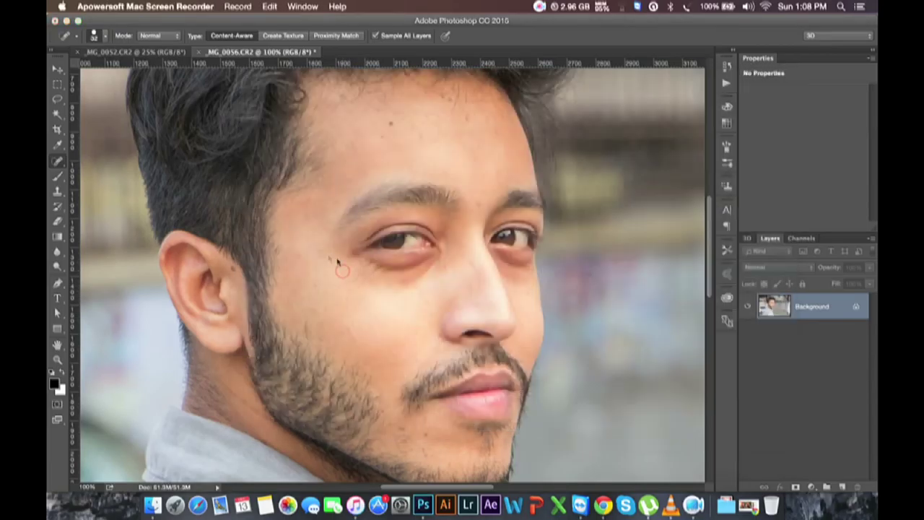
left_click(339, 270)
left_click(318, 289)
left_click(438, 336)
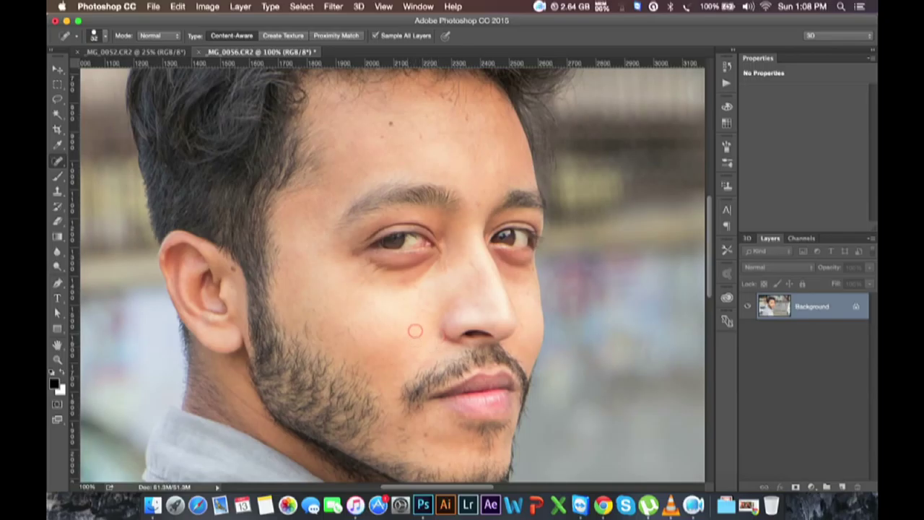
left_click(428, 434)
left_click(433, 457)
left_click(422, 456)
left_click(403, 429)
left_click(539, 7)
left_click(503, 39)
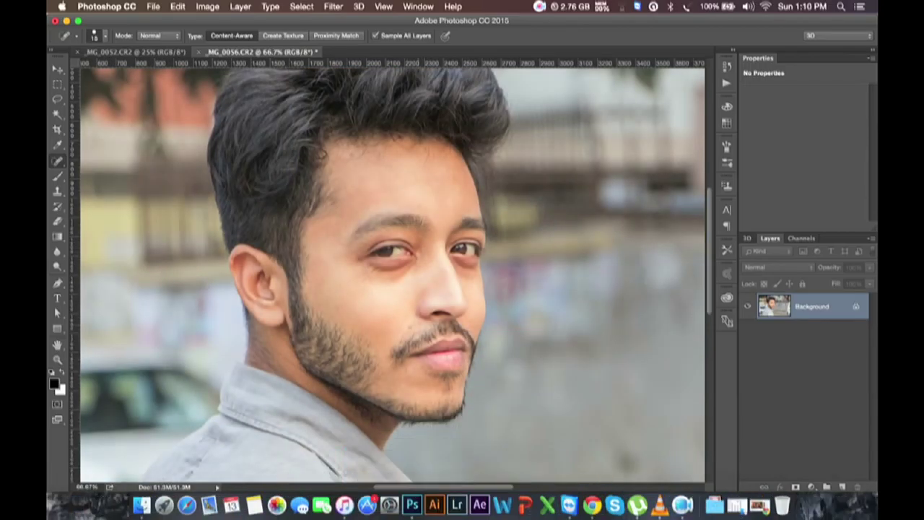
Compare the original state in the History panel, then restore all healing edits
left_click(726, 66)
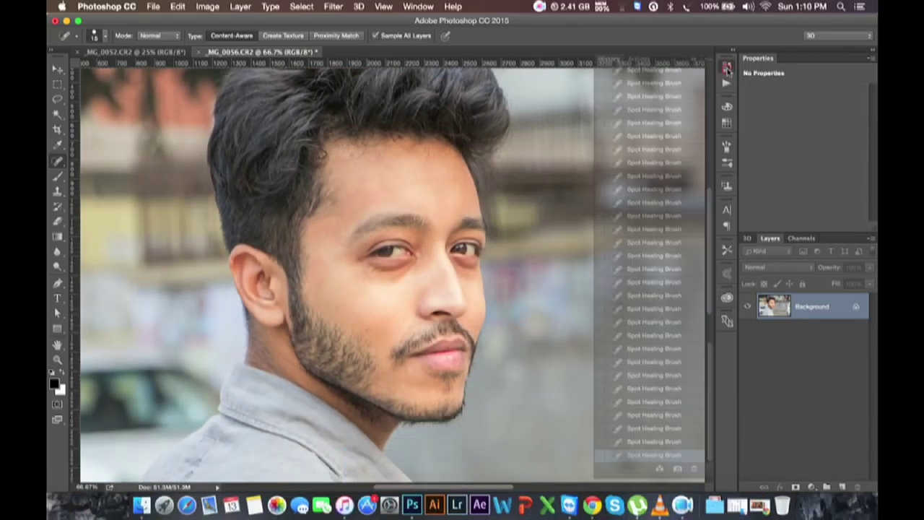
left_click_drag(709, 369, 709, 83)
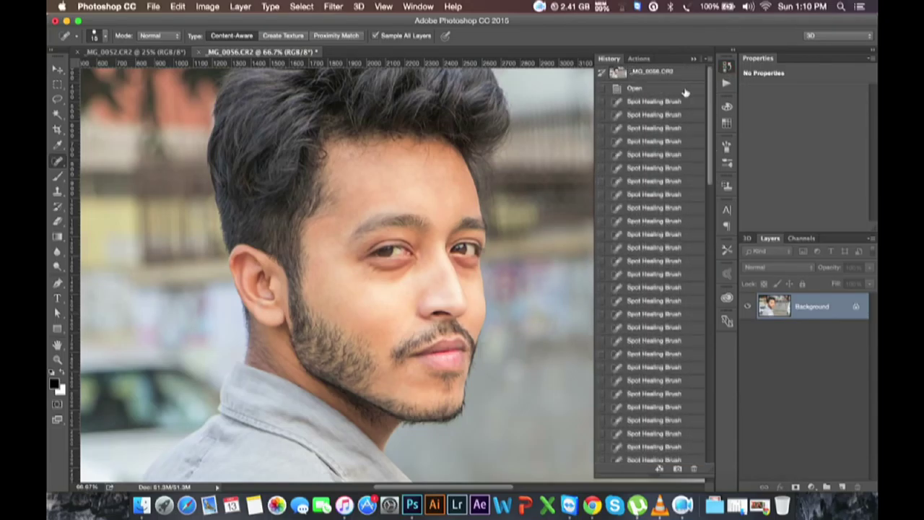
left_click(684, 90)
left_click_drag(710, 120, 712, 439)
left_click(655, 453)
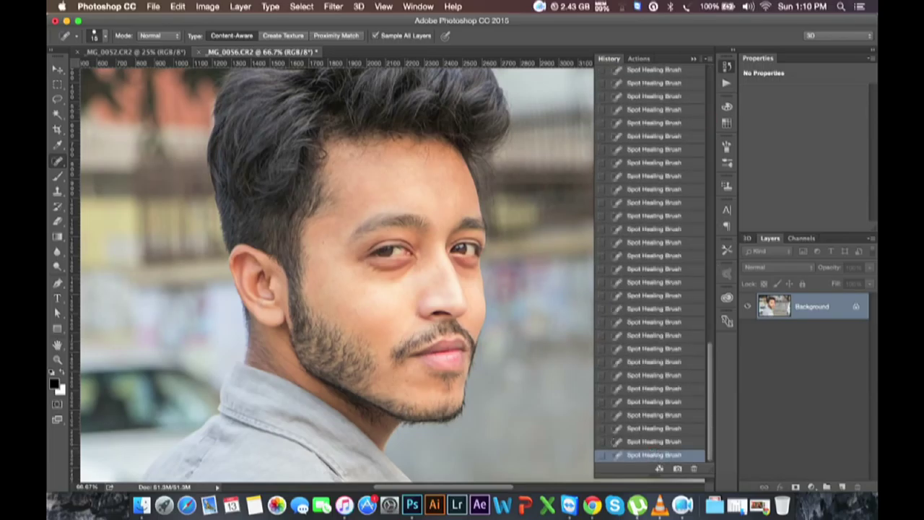
left_click(693, 59)
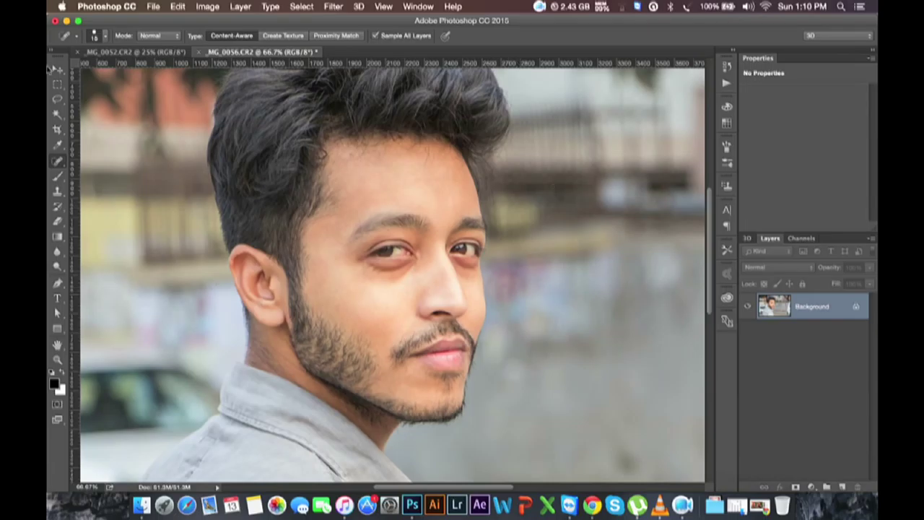
Switch to the full-body _MG_0052 document, inspect the face zoomed in, then zoom out to 25%
left_click(155, 52)
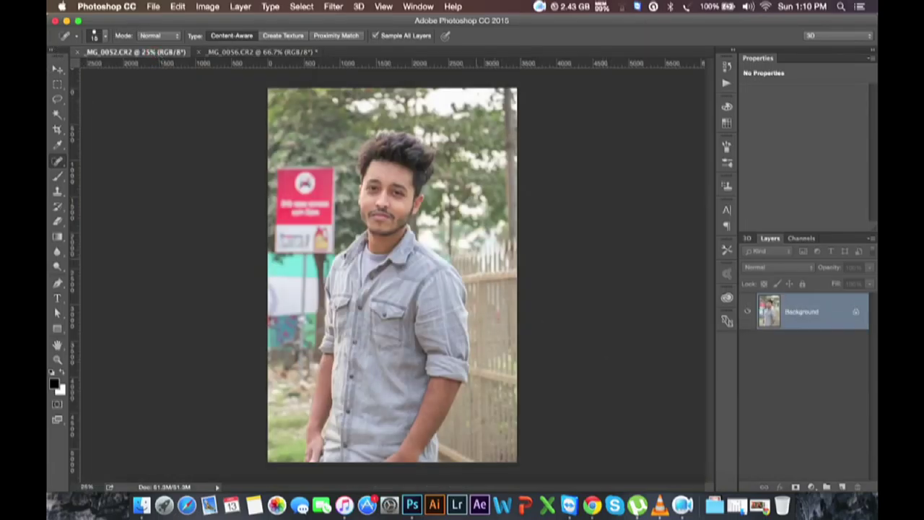
key("super+equal")
key("super+equal")
key("super+equal")
key("super+equal")
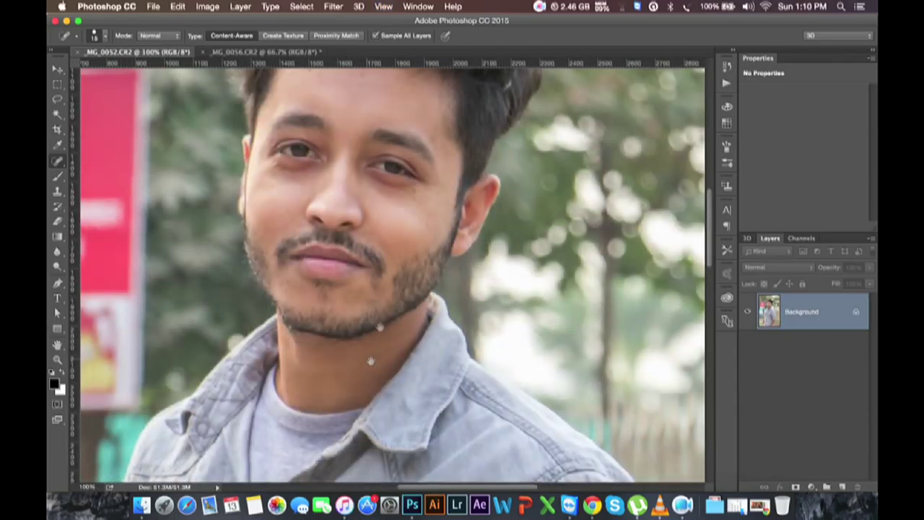
scroll(383, 324, "up", 3)
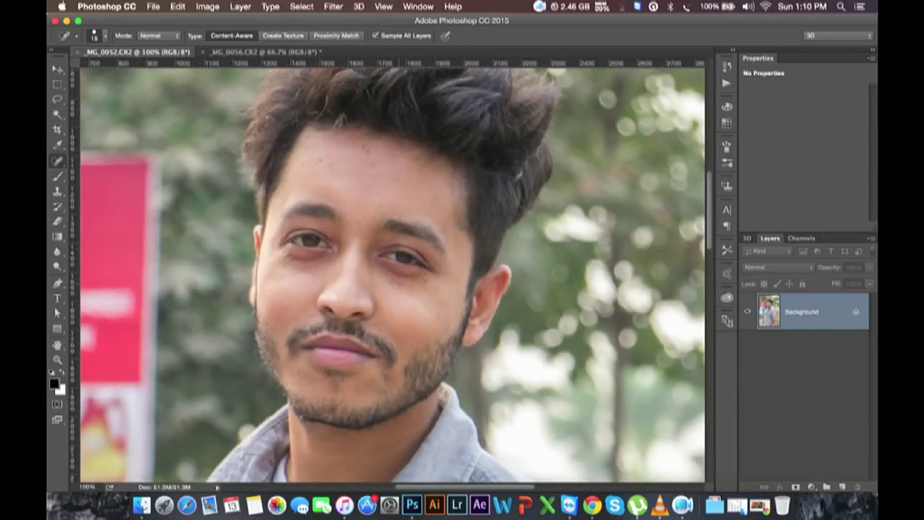
key("super+equal")
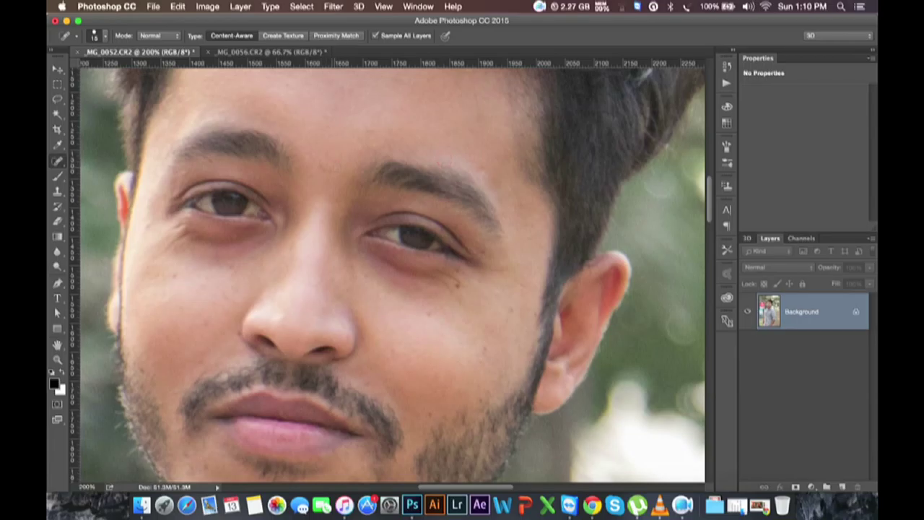
left_click(539, 6)
left_click(552, 23)
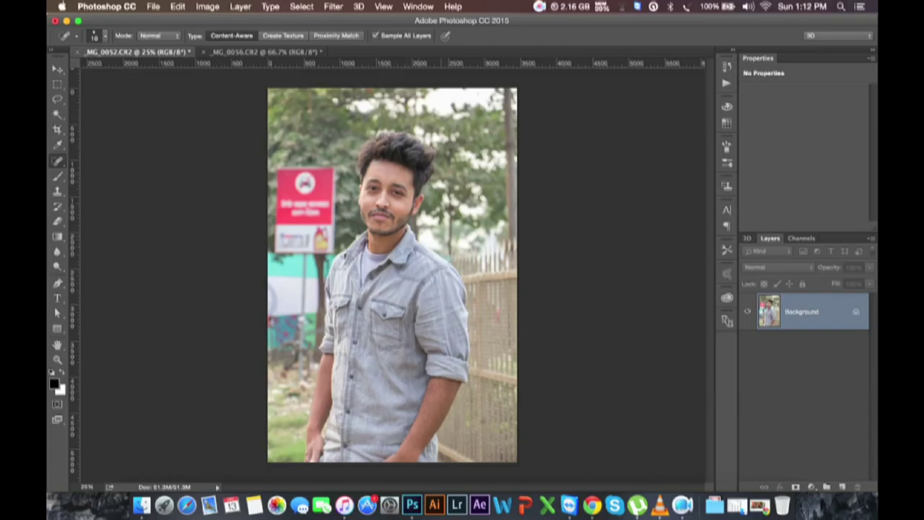
Select the Pen tool and zoom in on the shirt's shoulder edge in _MG_0056
left_click(57, 283)
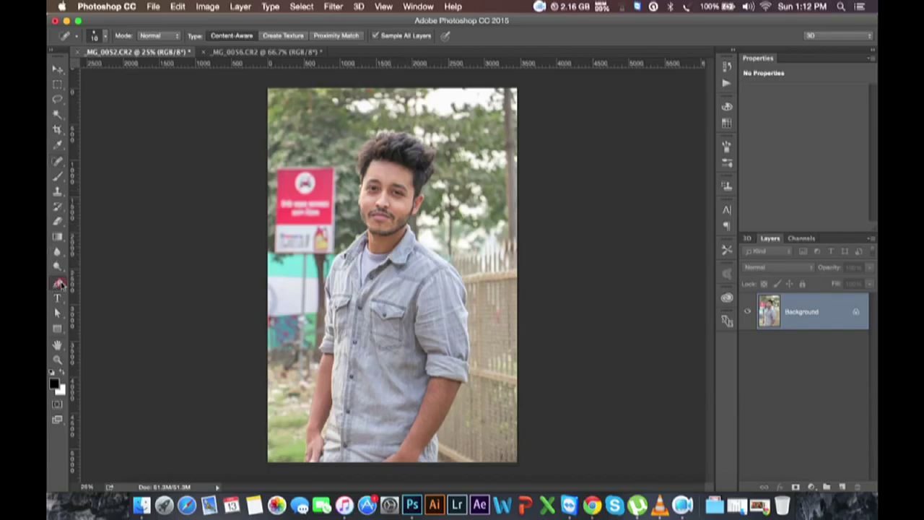
left_click(280, 55)
scroll(366, 284, "down", 5)
scroll(433, 253, "left", 3)
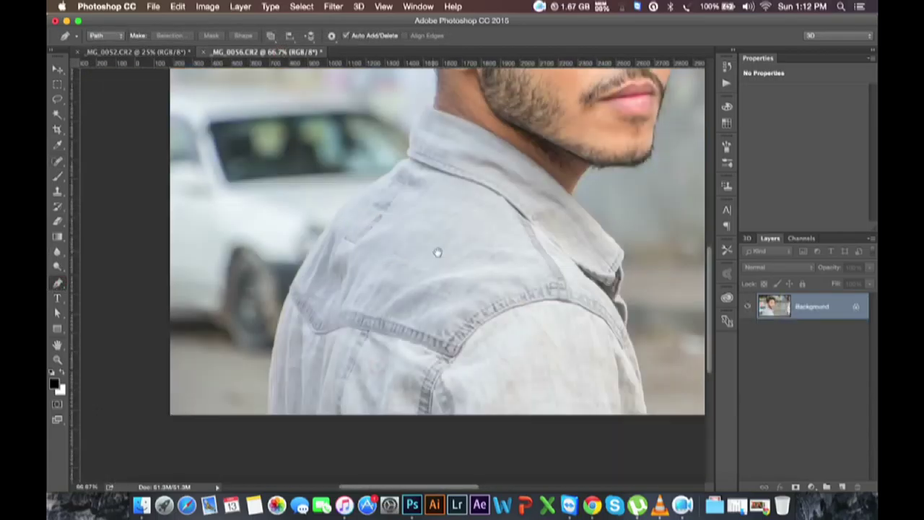
key("ctrl+plus")
scroll(303, 339, "down", 2)
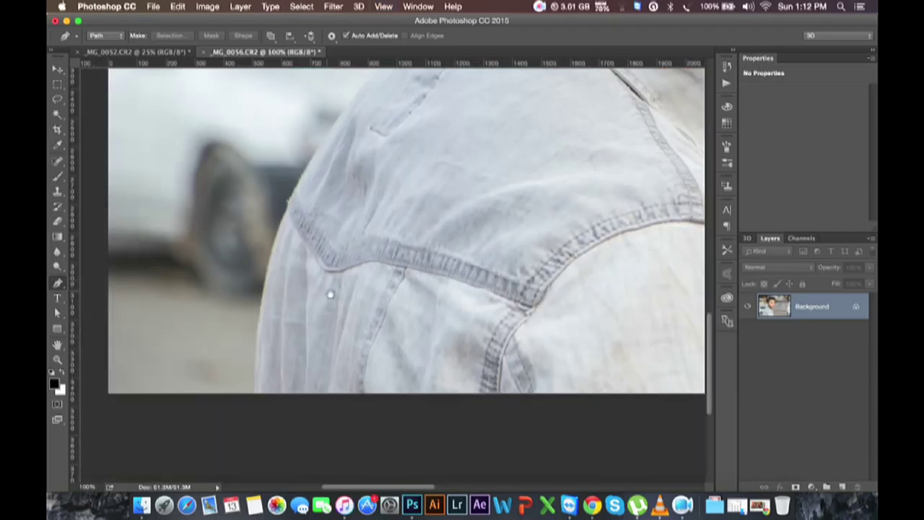
Trace curved anchor points along the shirt edge down to the photo's bottom
left_click(254, 394)
left_click_drag(279, 230, 303, 157)
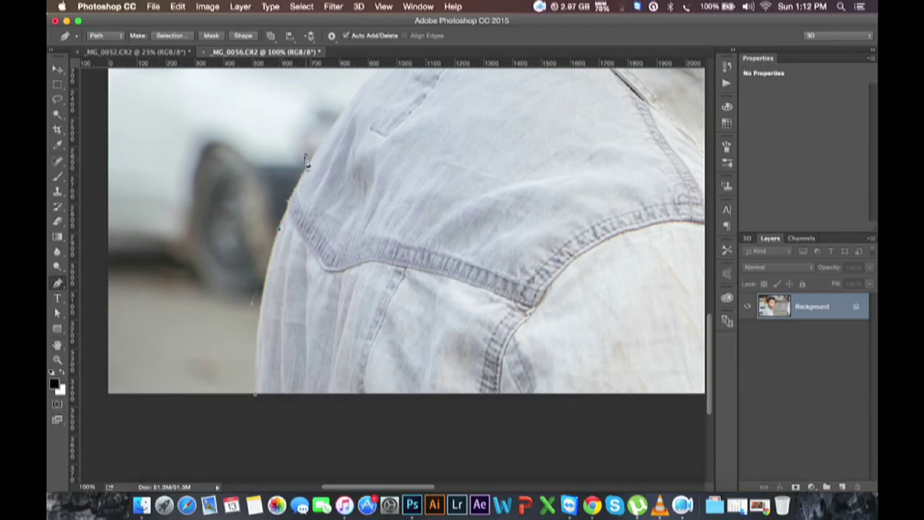
left_click(279, 230, "alt")
scroll(368, 80, "up", 1)
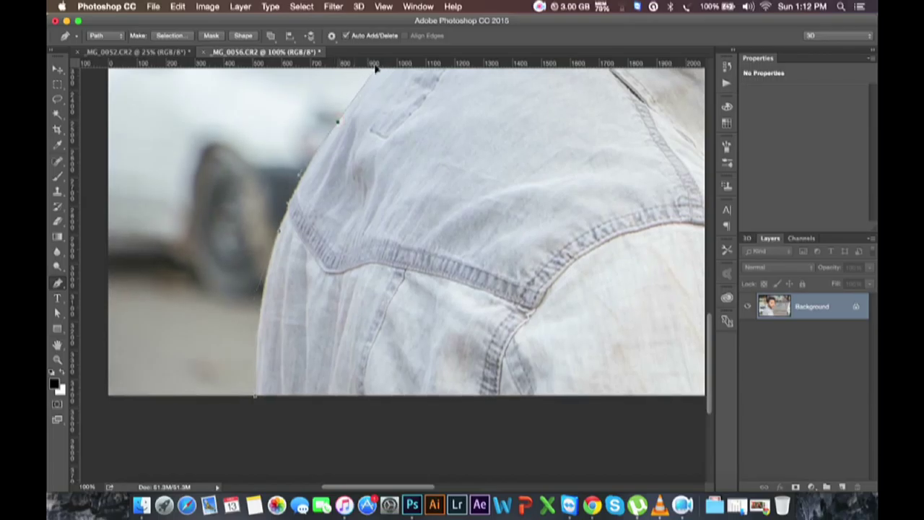
left_click(539, 7)
left_click(520, 36)
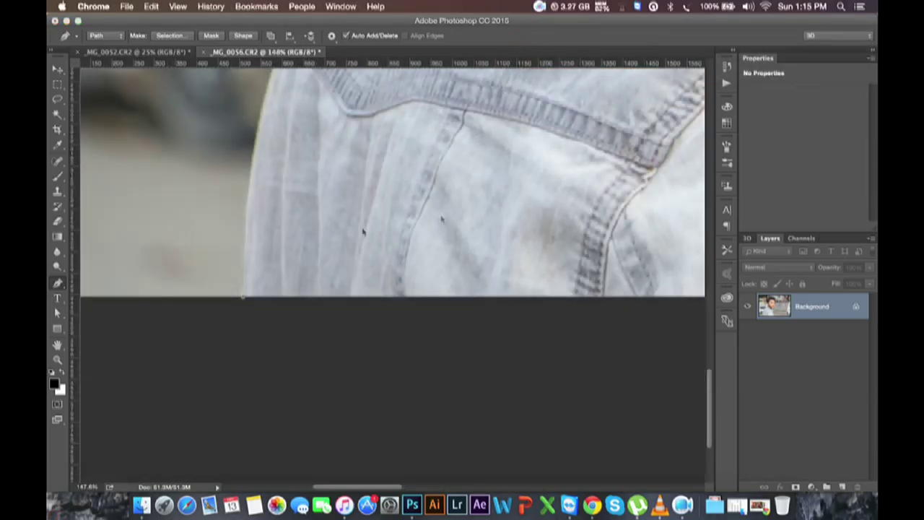
left_click(243, 302)
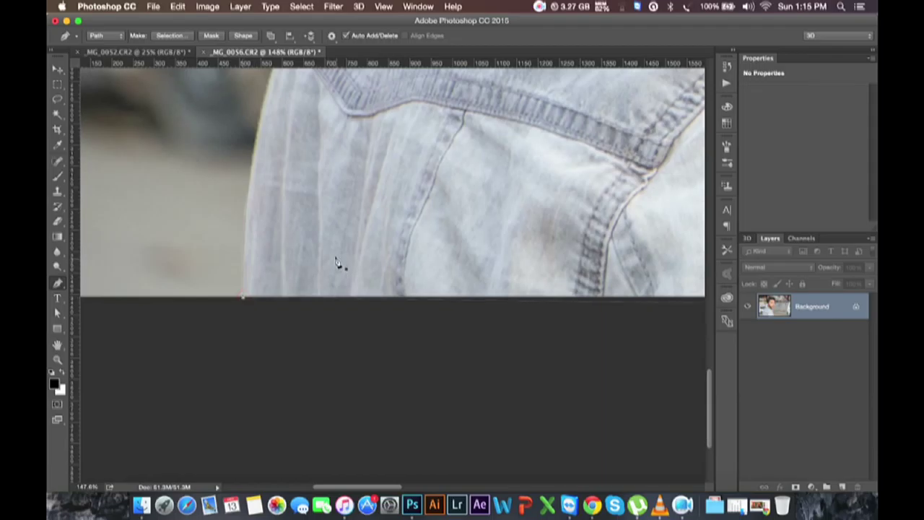
key("super+minus")
key("super+minus")
key("super+minus")
key("super+minus")
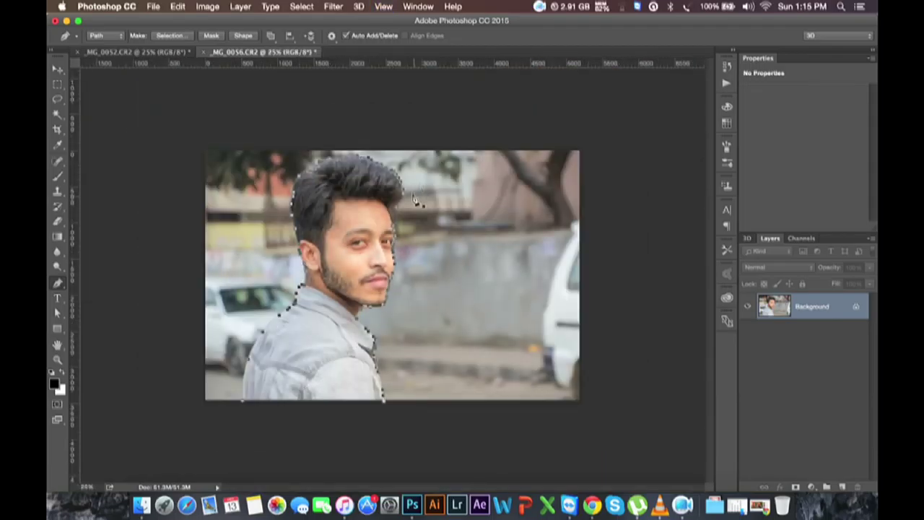
Convert the path to a selection and mask out the close-up's background on Layer 0
right_click(415, 197)
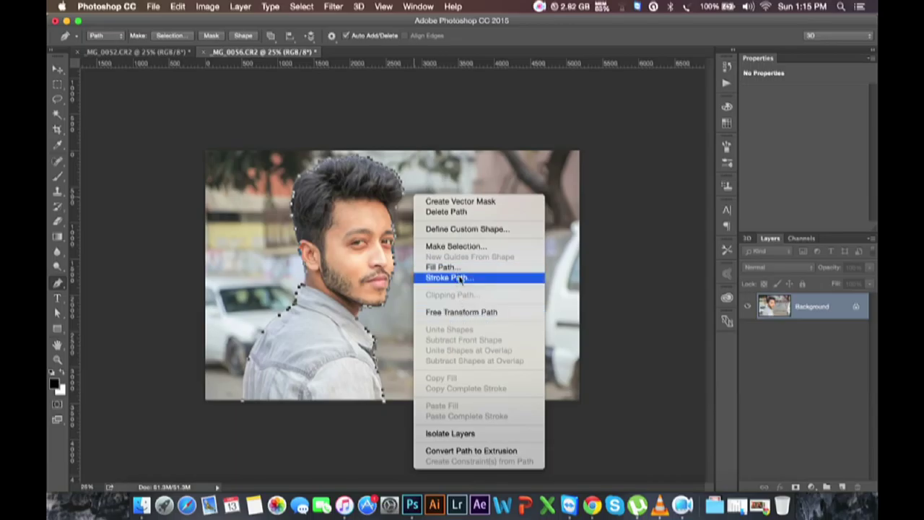
left_click(454, 246)
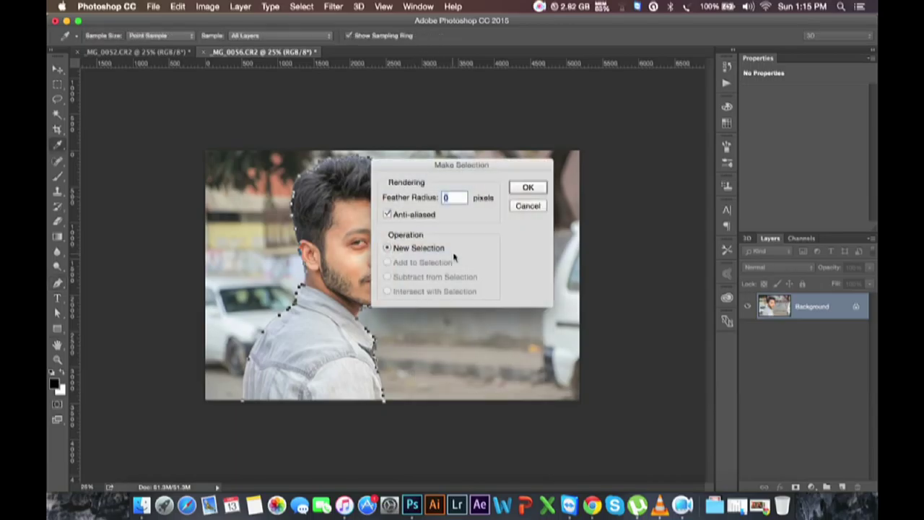
left_click(528, 187)
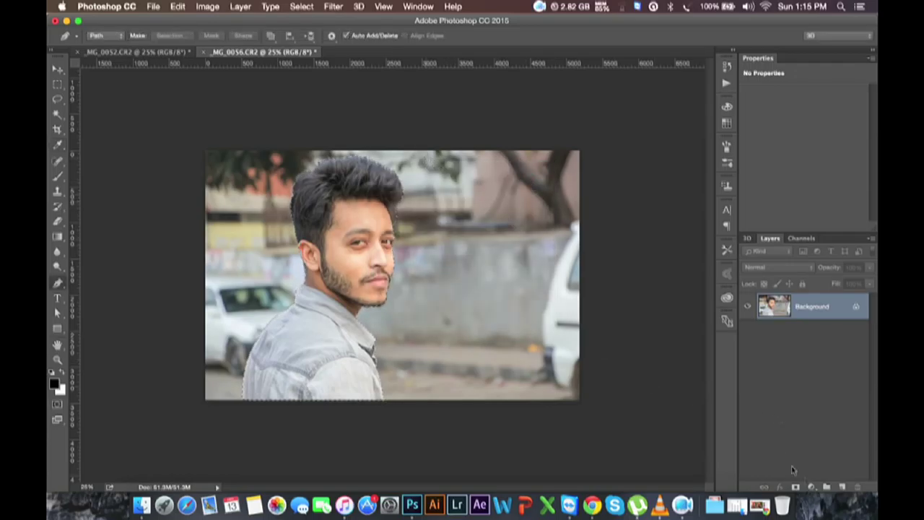
left_click(794, 487)
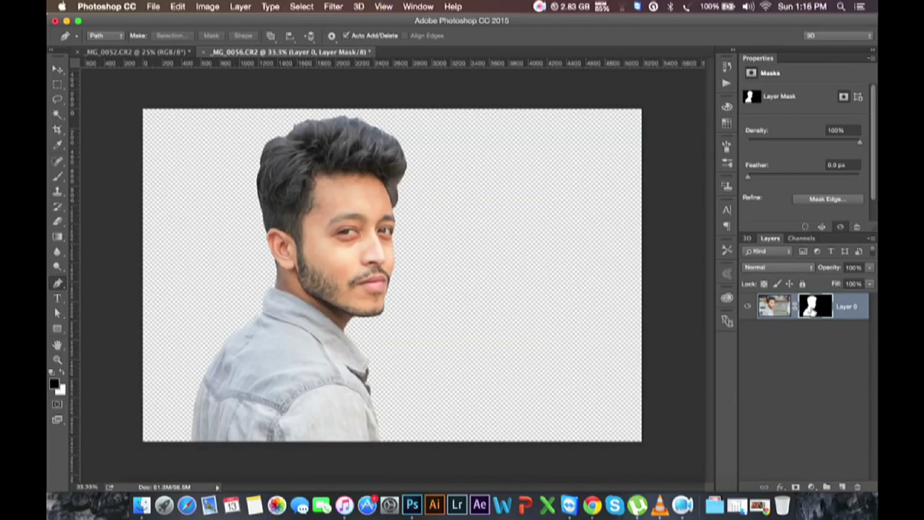
Open Refine Mask on Layer 0's mask at 100% zoom with a 44 px brush
right_click(804, 307)
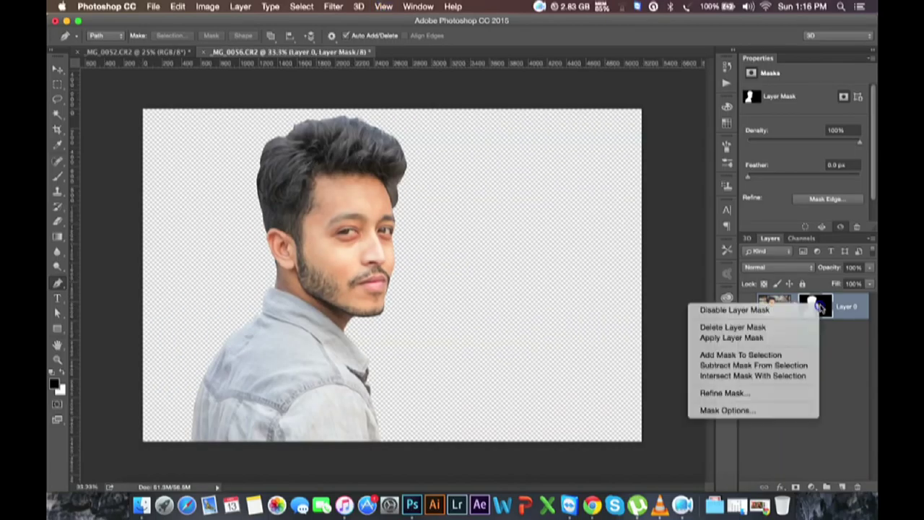
left_click(764, 393)
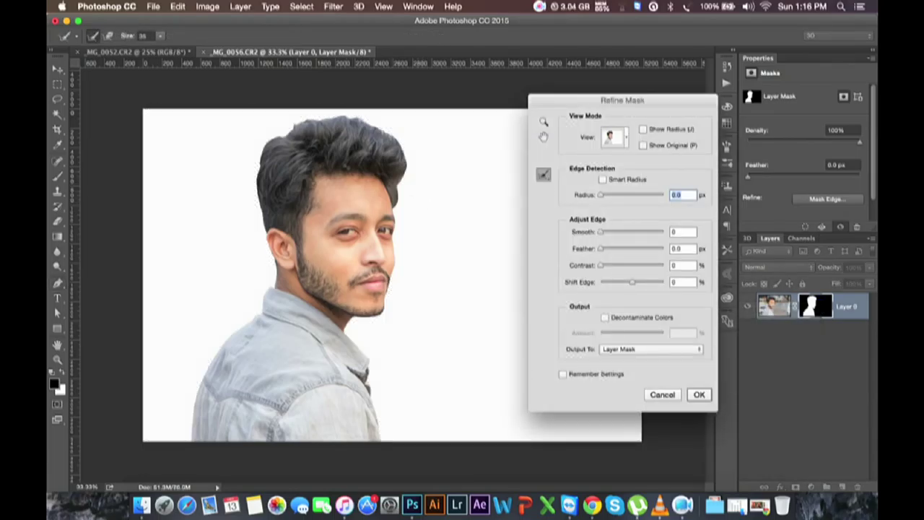
key("super+plus")
key("super+plus")
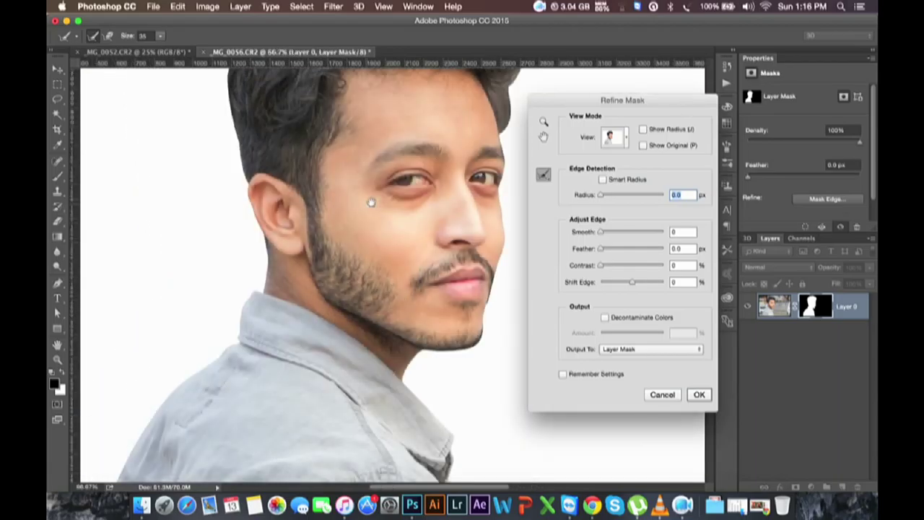
key("super+plus")
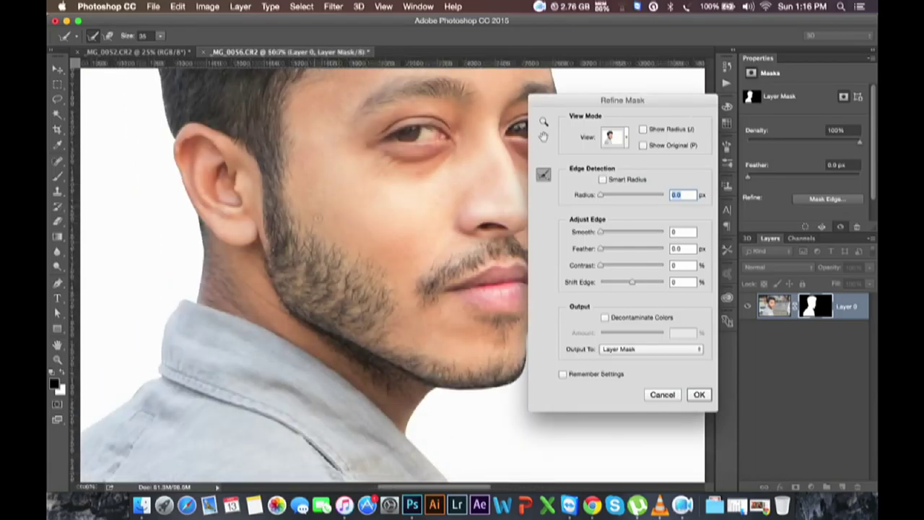
scroll(402, 315, "left", 3)
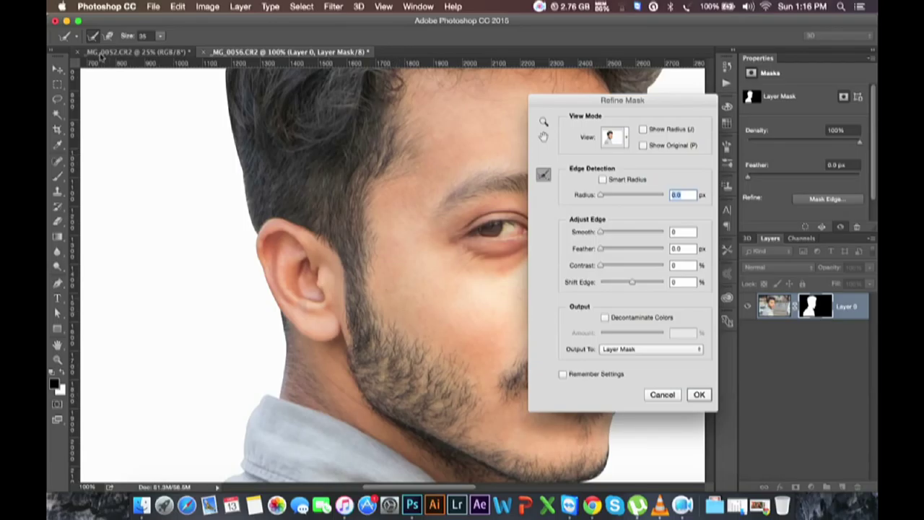
left_click(164, 39)
left_click_drag(174, 51, 192, 62)
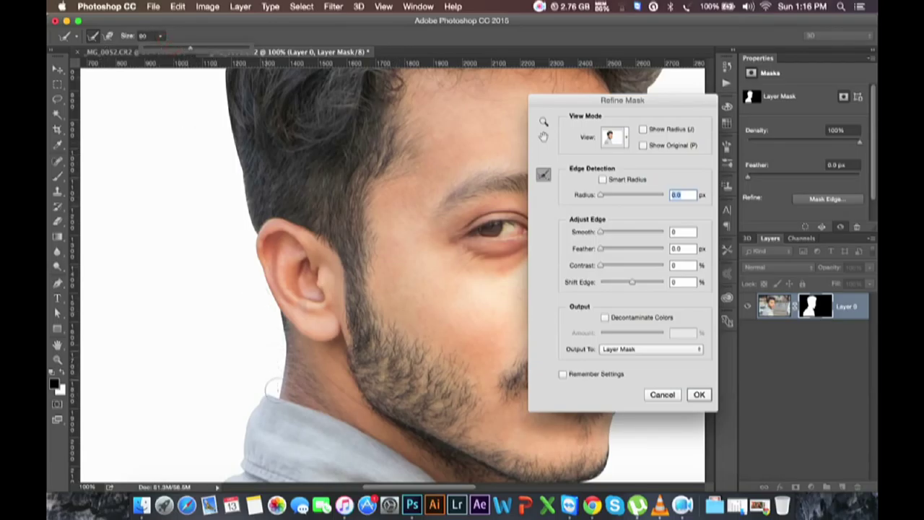
left_click_drag(173, 51, 166, 51)
left_click(378, 26)
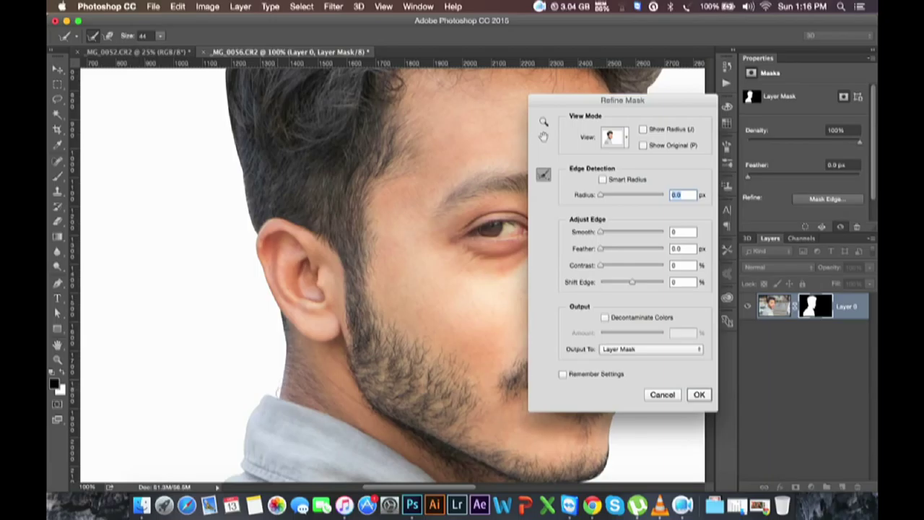
Paint Refine Radius along the mask edge near the ear and hair behind it
left_click_drag(276, 390, 280, 359)
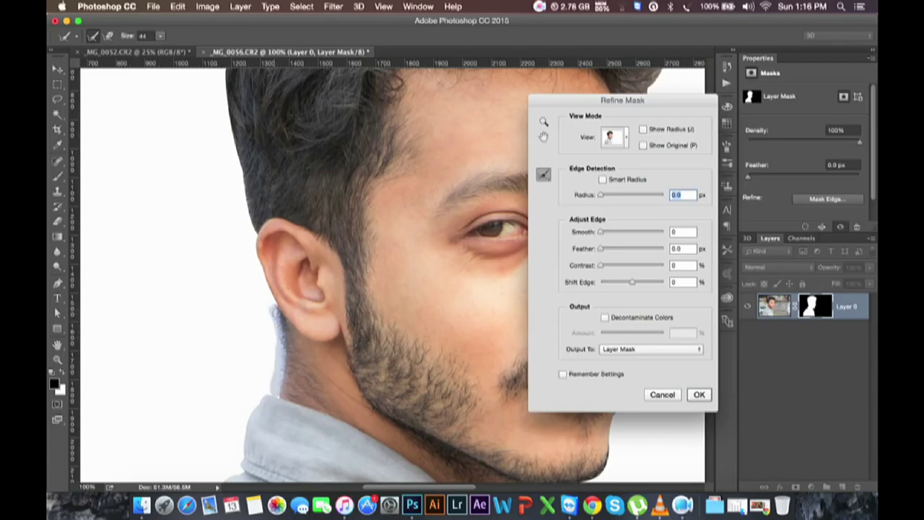
left_click_drag(273, 307, 310, 297)
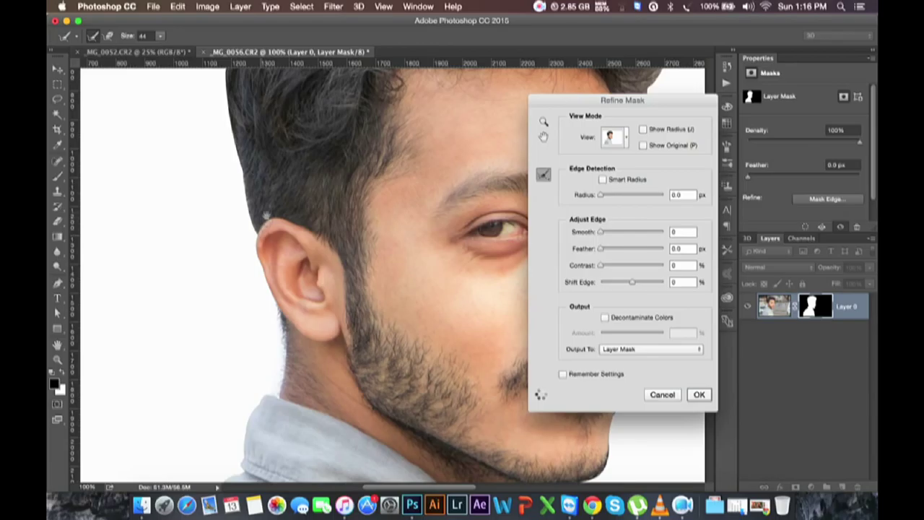
scroll(296, 298, "up", 3)
scroll(296, 298, "left", 1)
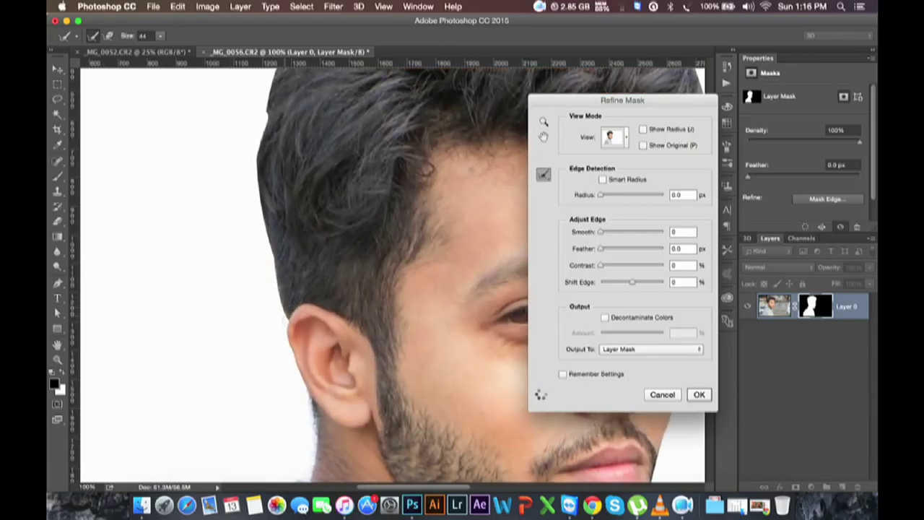
mouse_move(281, 320)
left_mouse_down()
mouse_move(252, 193)
mouse_move(266, 81)
mouse_move(276, 68)
left_mouse_up()
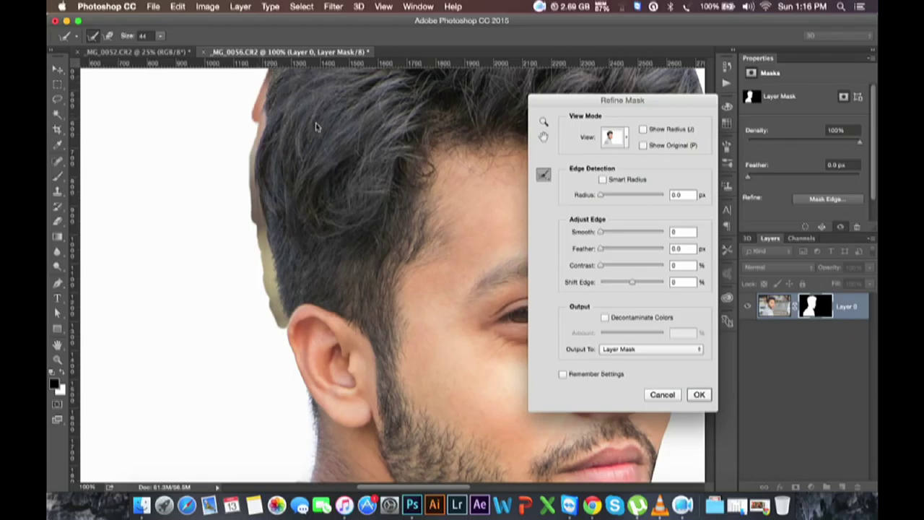
Paint Refine Radius along the hair's left side, crown and top-right edge
mouse_move(296, 175)
left_mouse_down()
mouse_move(248, 292)
mouse_move(223, 314)
left_mouse_up()
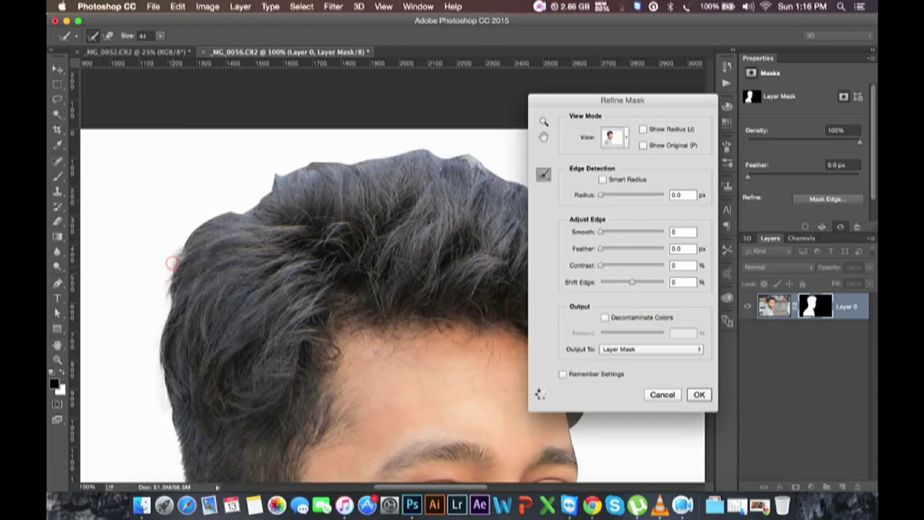
left_click_drag(185, 241, 278, 173)
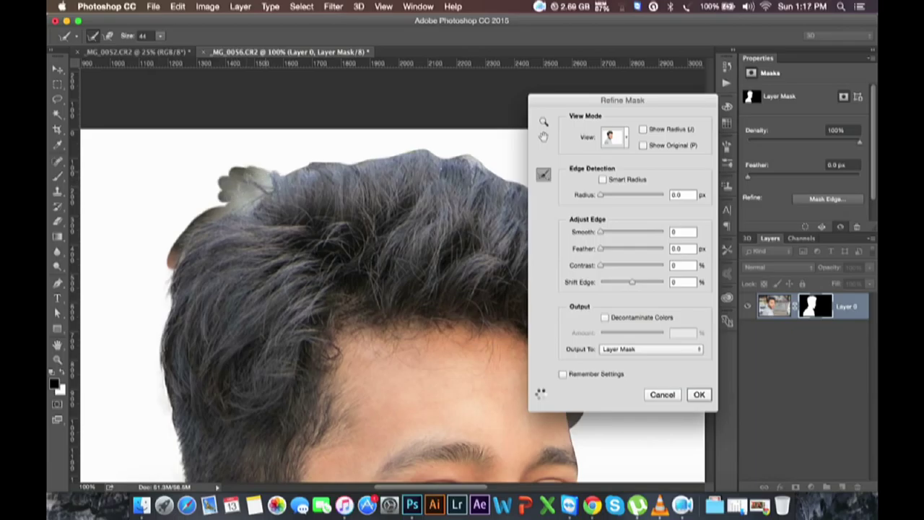
mouse_move(281, 160)
left_mouse_down()
mouse_move(427, 148)
mouse_move(508, 173)
left_mouse_up()
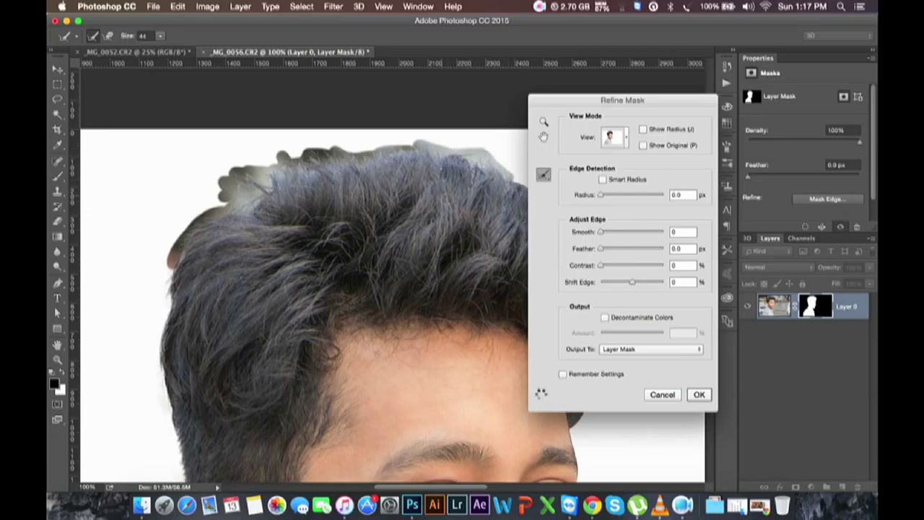
left_click_drag(412, 228, 303, 206)
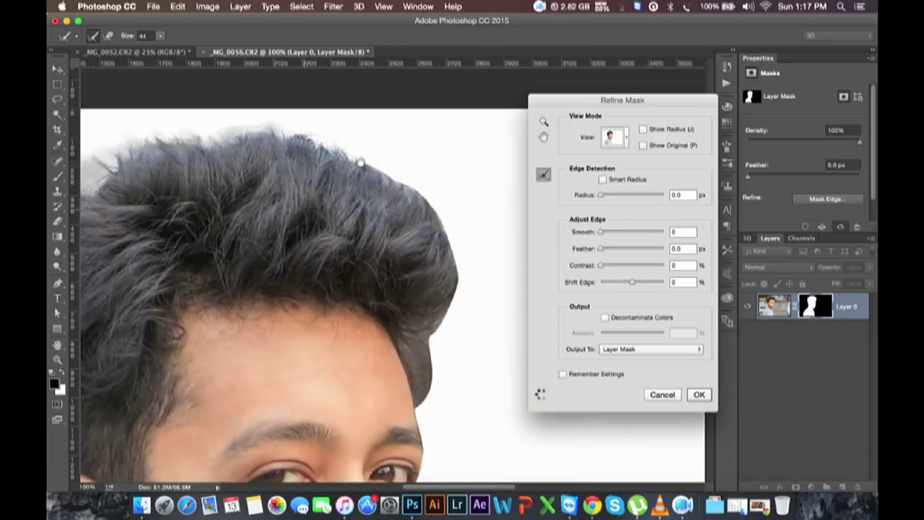
mouse_move(350, 154)
left_mouse_down()
mouse_move(395, 172)
mouse_move(448, 220)
mouse_move(463, 289)
mouse_move(437, 337)
mouse_move(470, 288)
mouse_move(436, 350)
mouse_move(434, 398)
mouse_move(422, 417)
mouse_move(429, 468)
left_mouse_up()
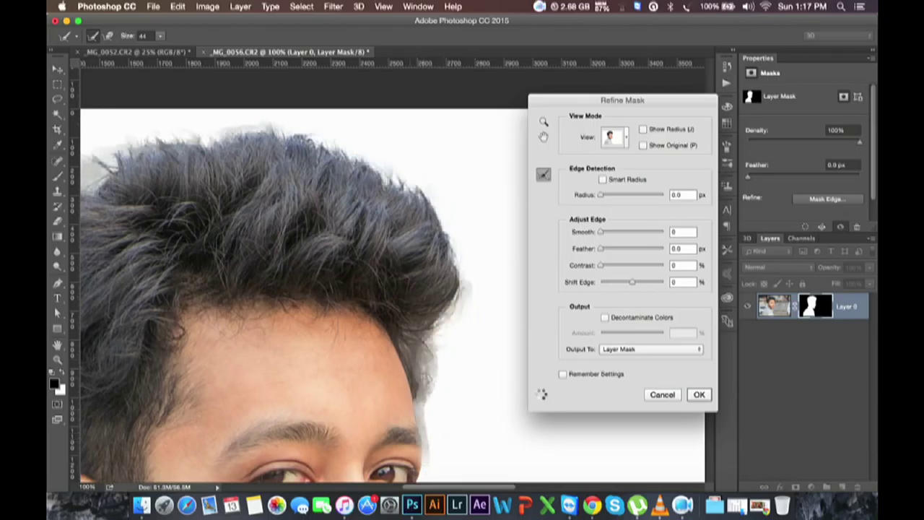
Paint Refine Radius strokes along the beard edge and under the chin, then zoom to 50%
scroll(393, 386, "down", 5)
scroll(393, 386, "down", 1)
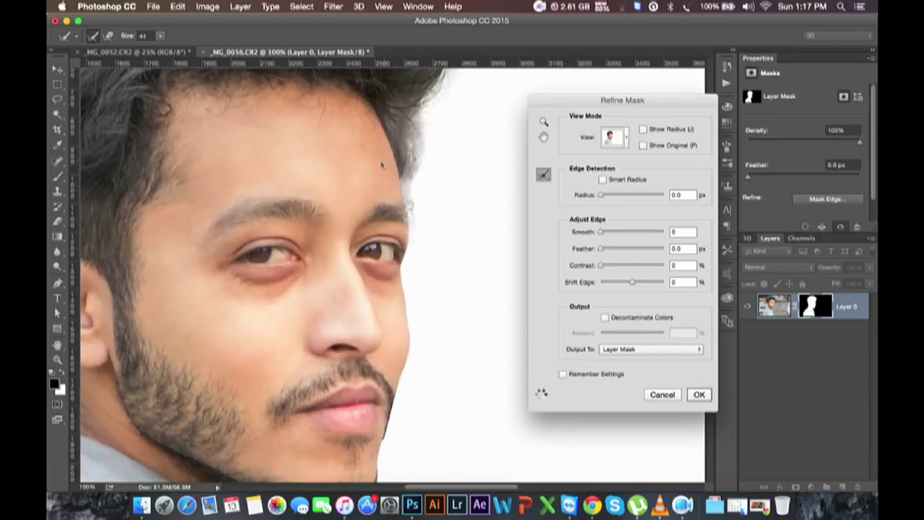
left_click_drag(402, 384, 387, 454)
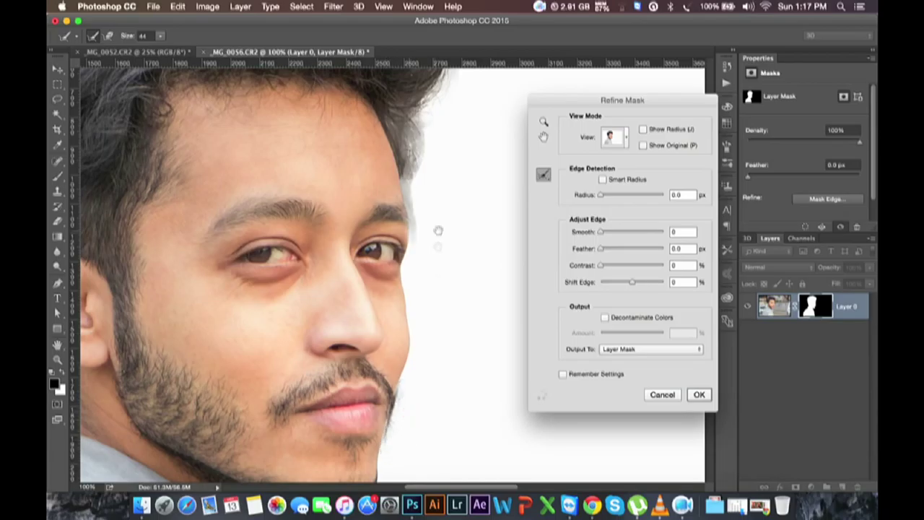
scroll(436, 228, "down", 5)
mouse_move(412, 269)
left_mouse_down()
mouse_move(401, 304)
mouse_move(364, 314)
mouse_move(380, 315)
mouse_move(316, 313)
mouse_move(304, 322)
mouse_move(336, 324)
left_mouse_up()
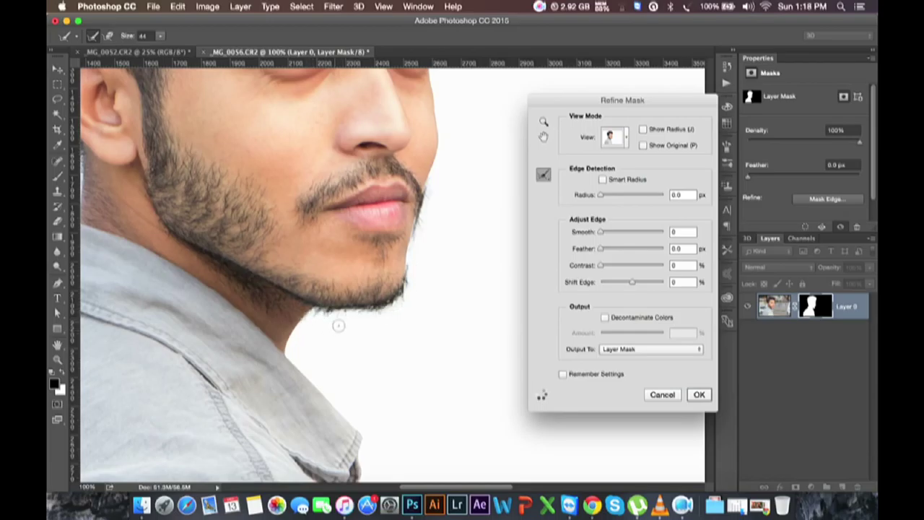
key("ctrl+minus")
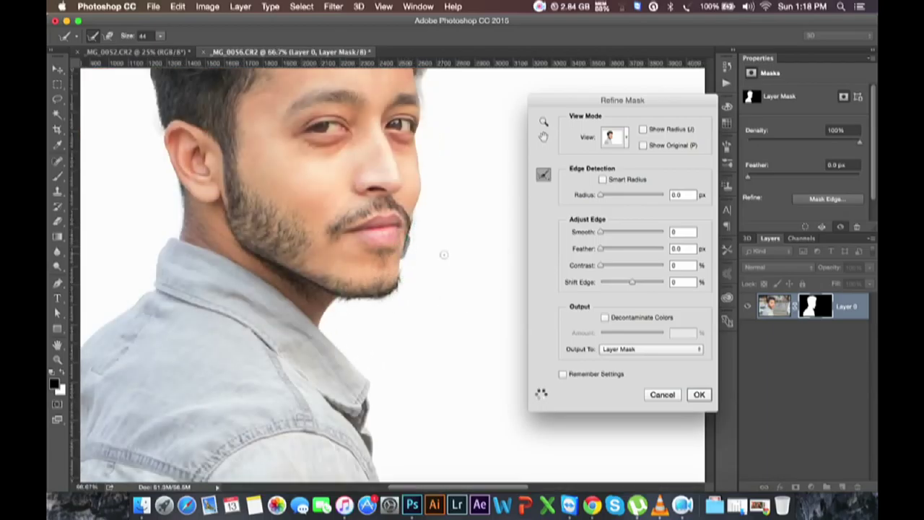
key("ctrl+minus")
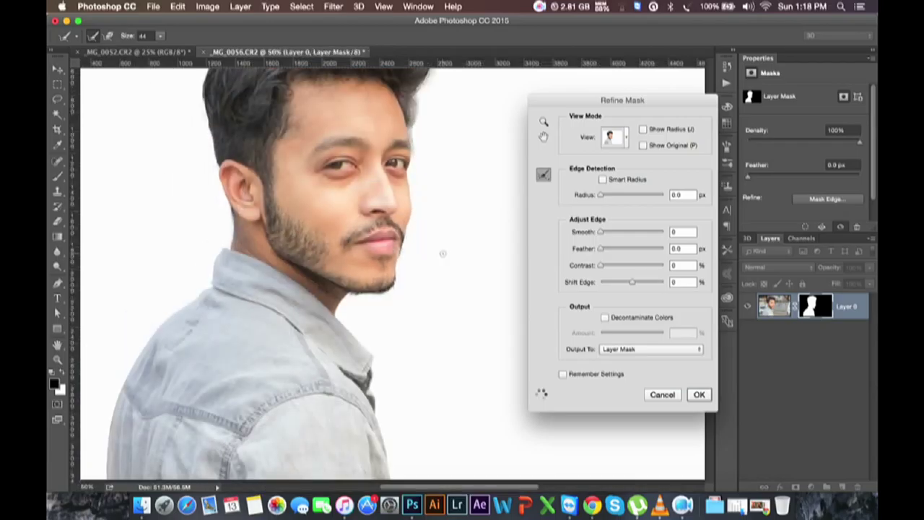
key("ctrl+minus")
key("ctrl+plus")
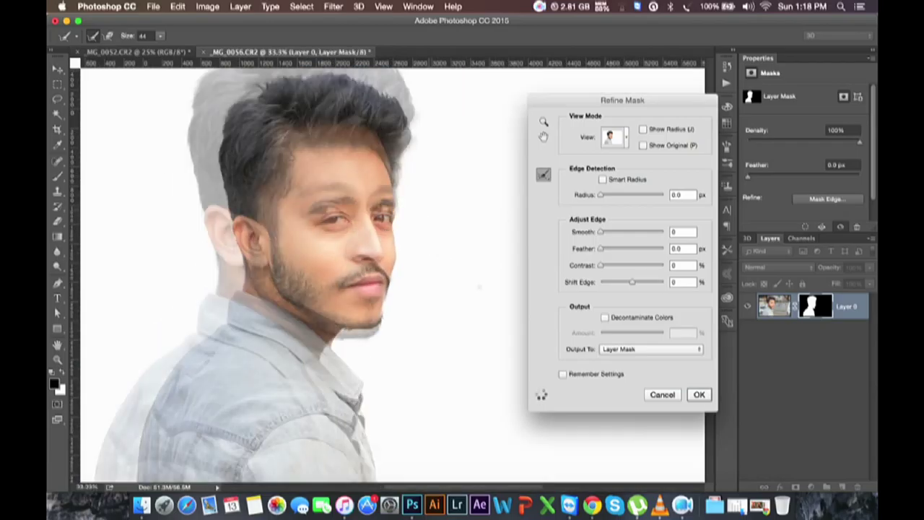
Apply the portrait's mask refinement, then trace the hand edge in _MG_0052 with the Pen tool
left_click(697, 396)
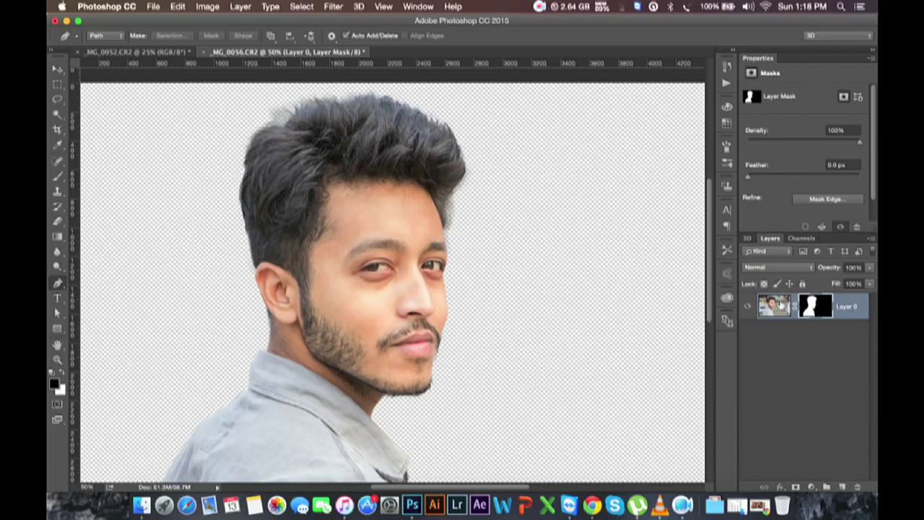
left_click(850, 311)
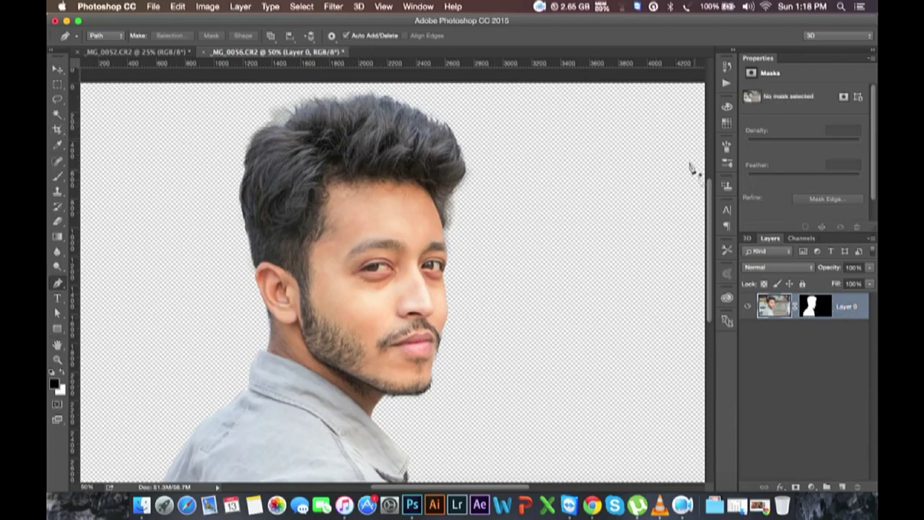
left_click(155, 52)
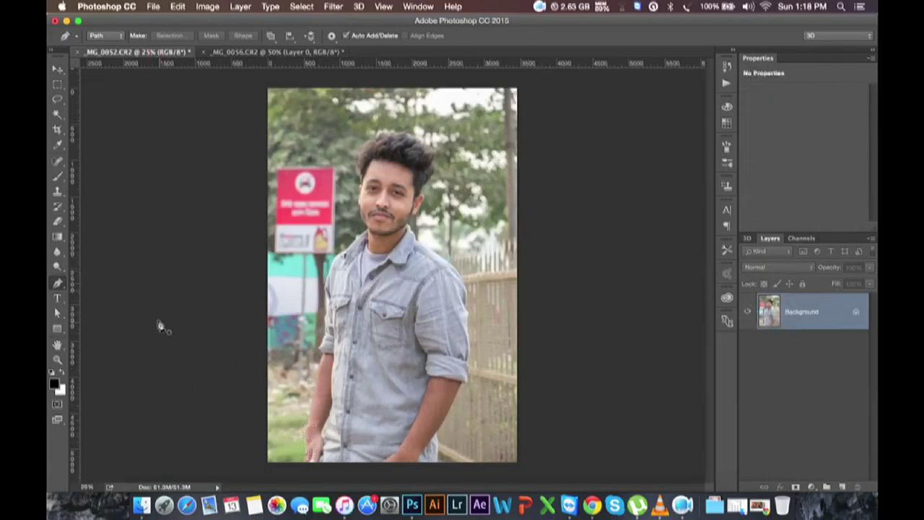
key("super+plus")
key("super+plus")
key("super+plus")
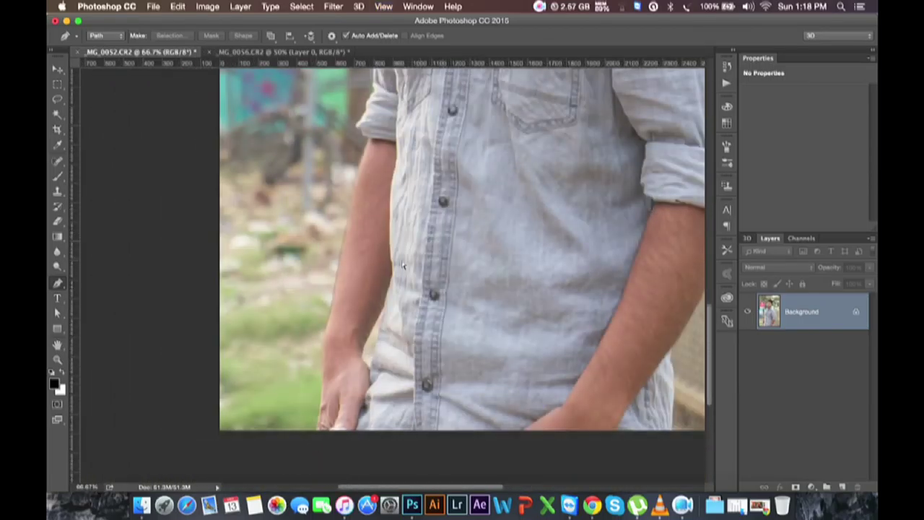
key("super+plus")
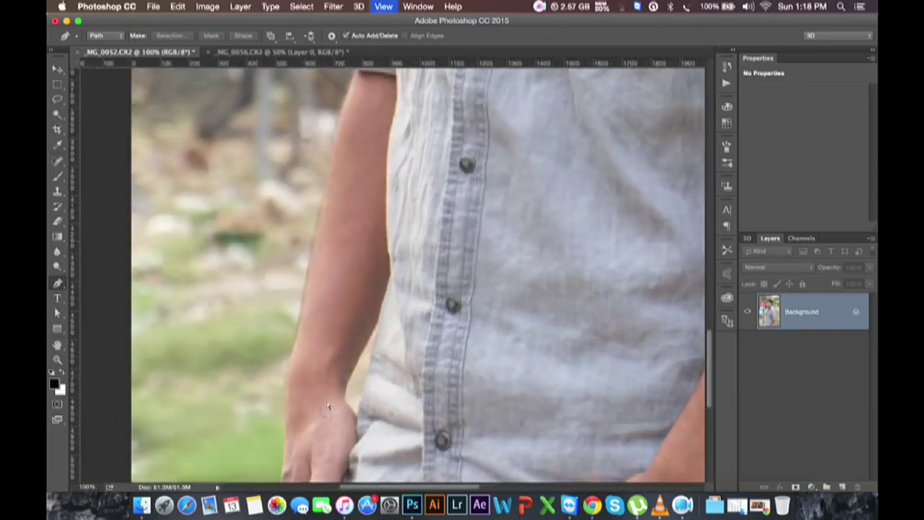
left_click_drag(303, 433, 381, 295)
key("super+plus")
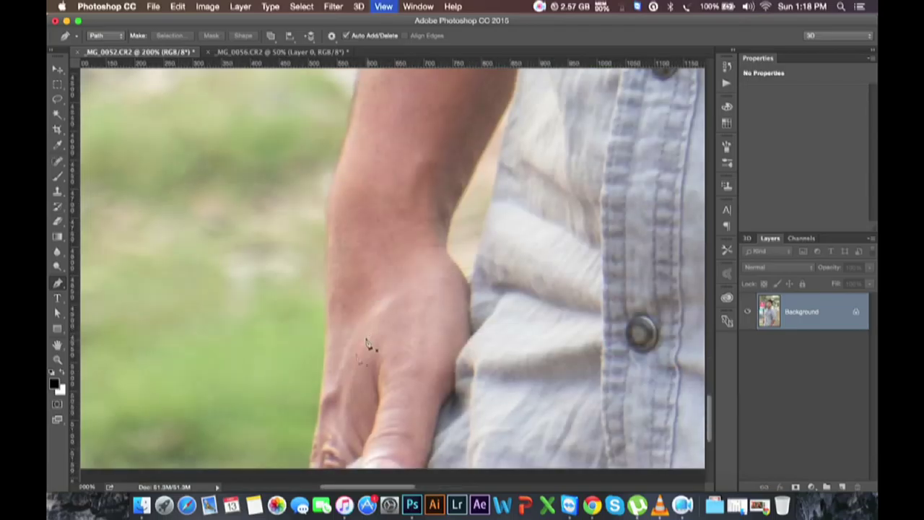
left_click(311, 466)
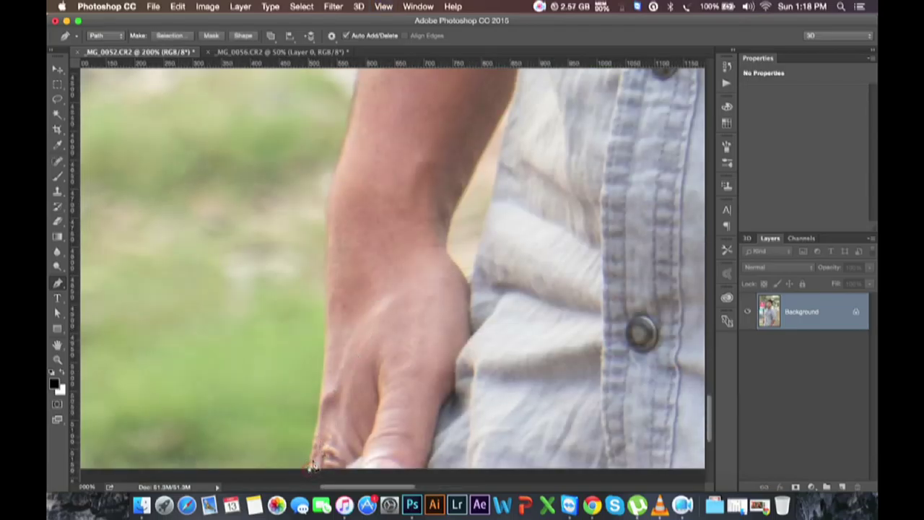
left_click_drag(318, 417, 323, 391)
Add a layer mask on Layer 0 cutting the man out of _MG_0052 onto transparency
left_click(539, 8)
left_click(523, 98)
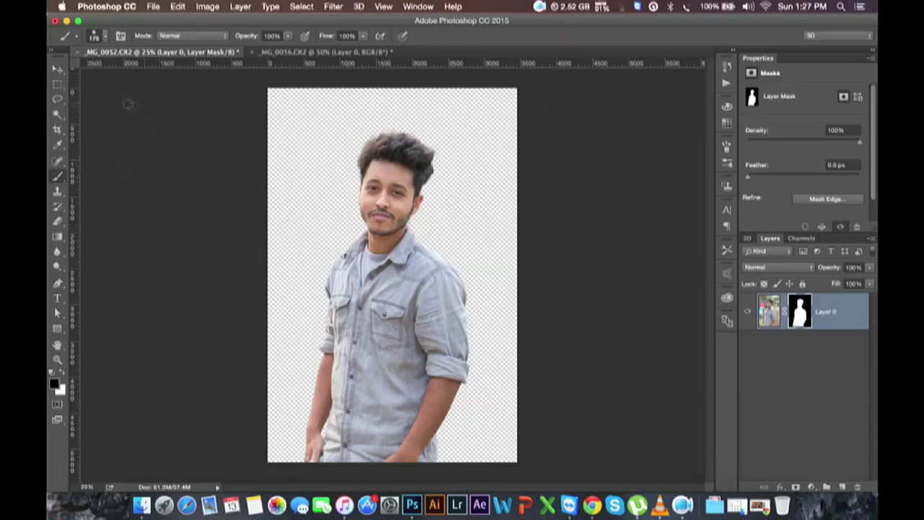
left_click(58, 69)
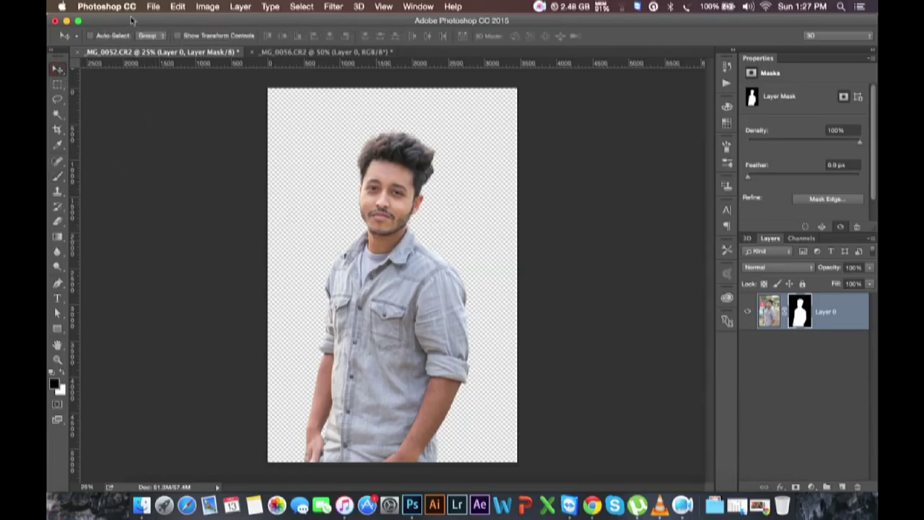
Create a new white 1920 × 1080 px, 72 ppi RGB document via File > New
left_click(155, 7)
left_click(163, 16)
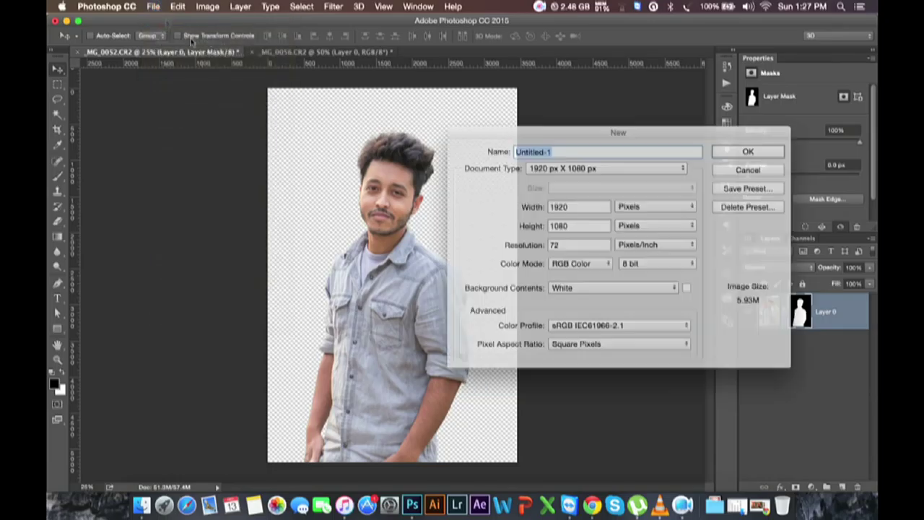
double_click(576, 207)
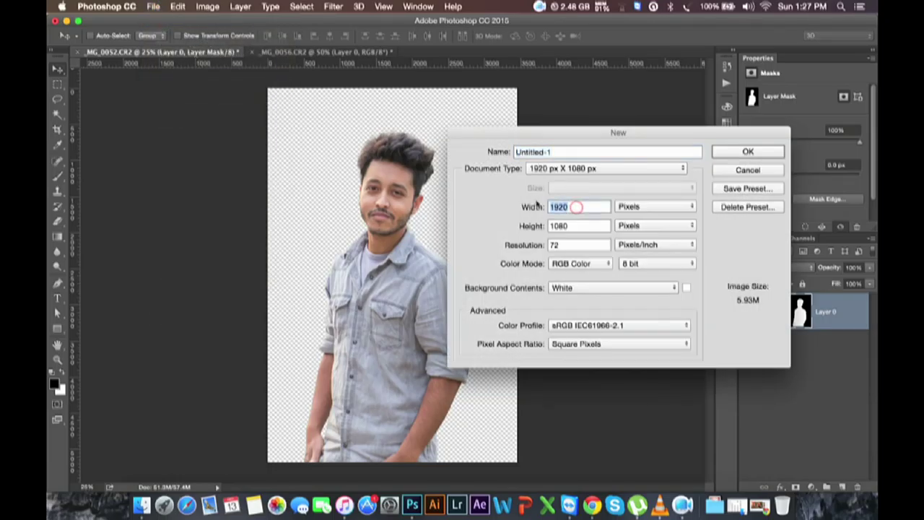
double_click(583, 226)
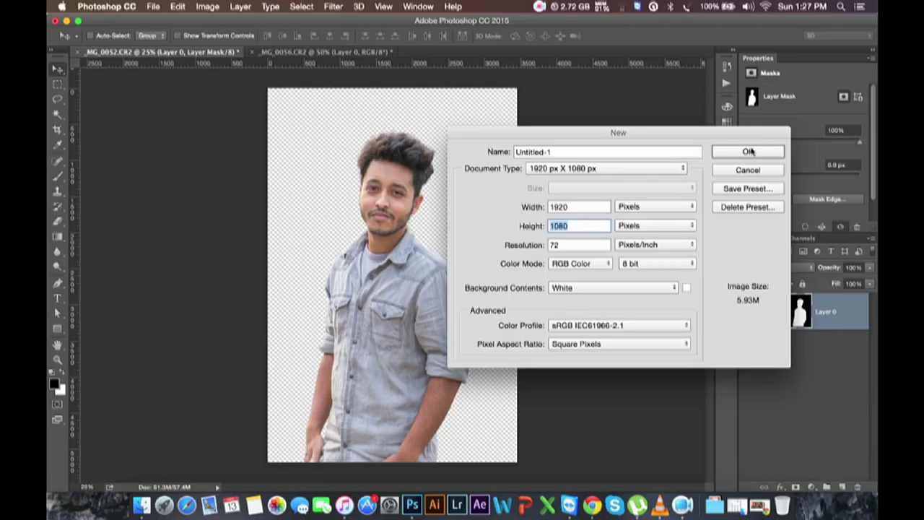
left_click(748, 150)
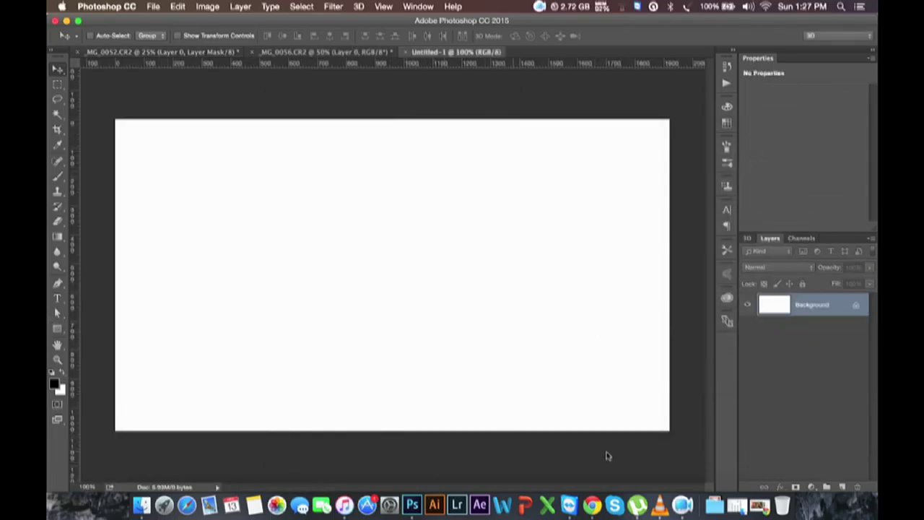
Place _MG_9607.JPG into Untitled-1, scale it to fill the canvas, and rasterize the layer
left_click(738, 505)
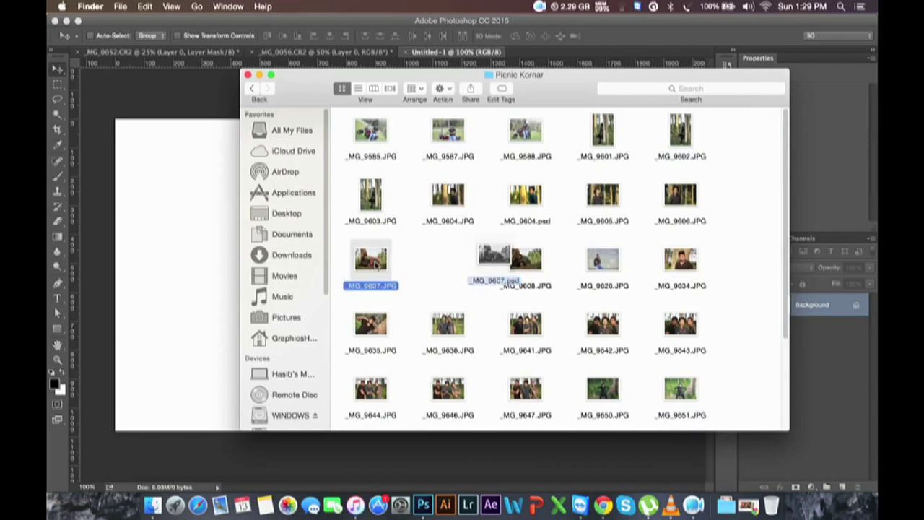
left_click_drag(505, 270, 197, 263)
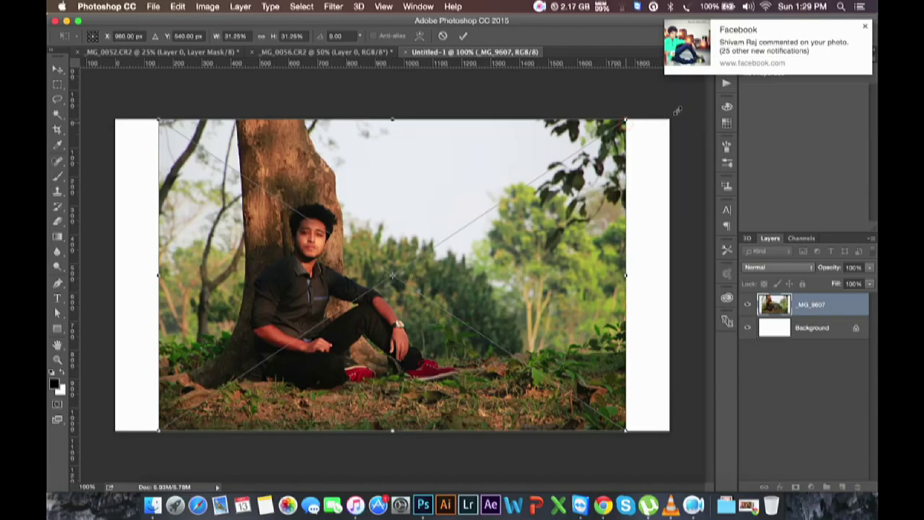
left_click_drag(676, 111, 670, 116)
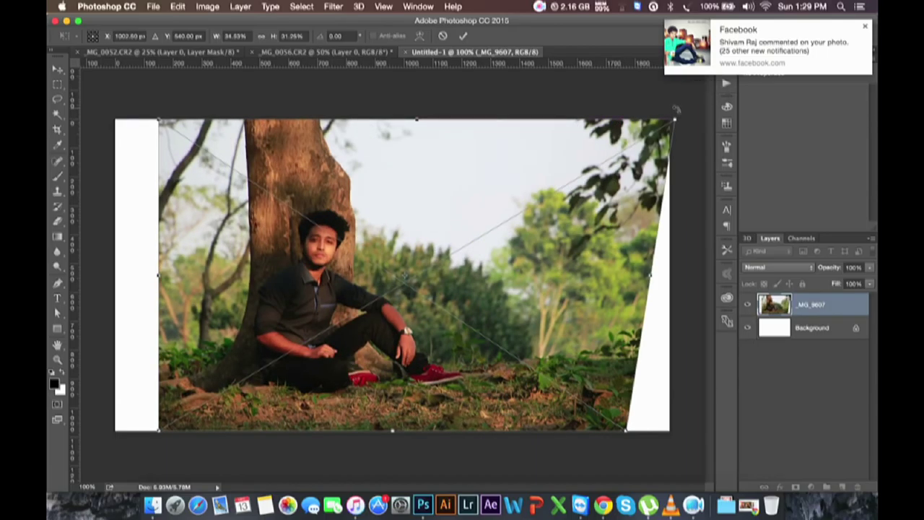
left_click_drag(625, 123, 679, 105)
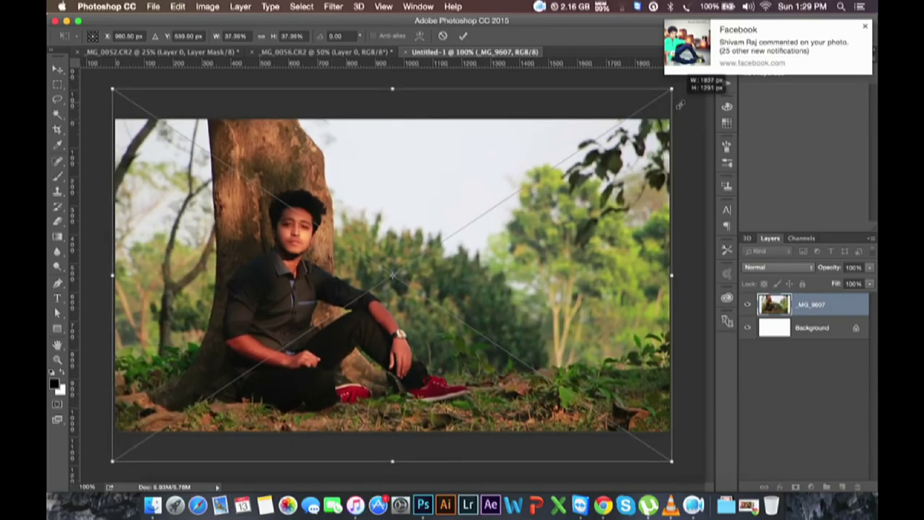
left_click_drag(635, 133, 635, 139)
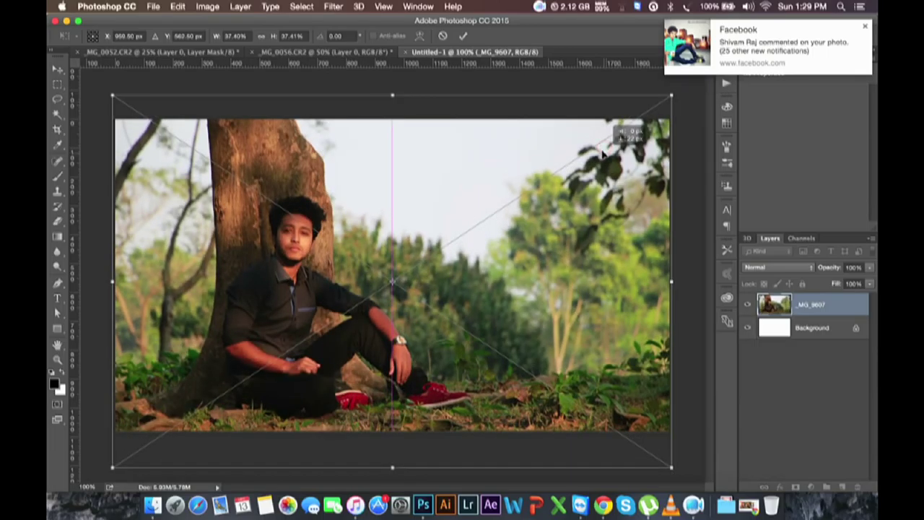
key("Return")
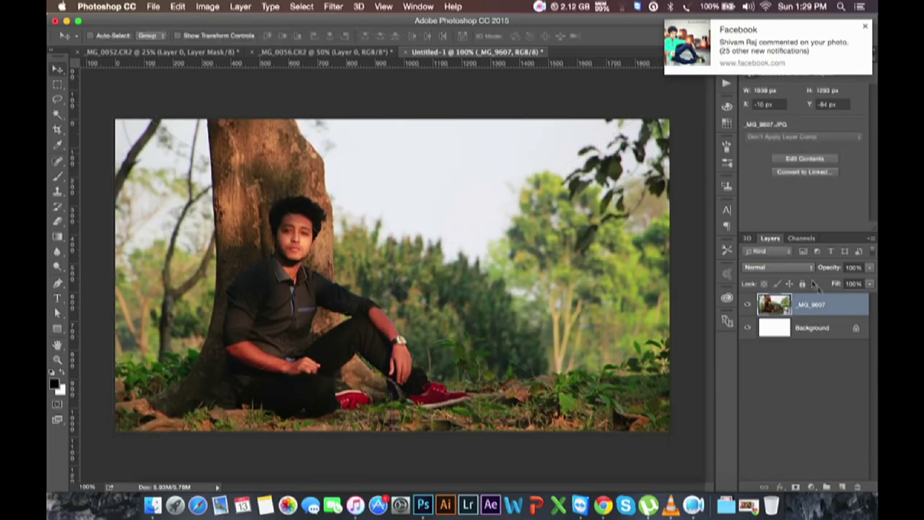
right_click(833, 306)
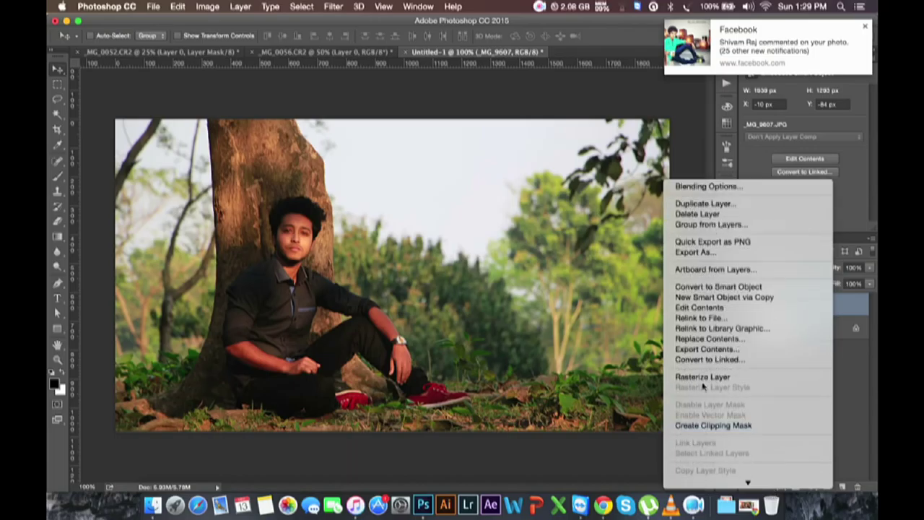
left_click(698, 376)
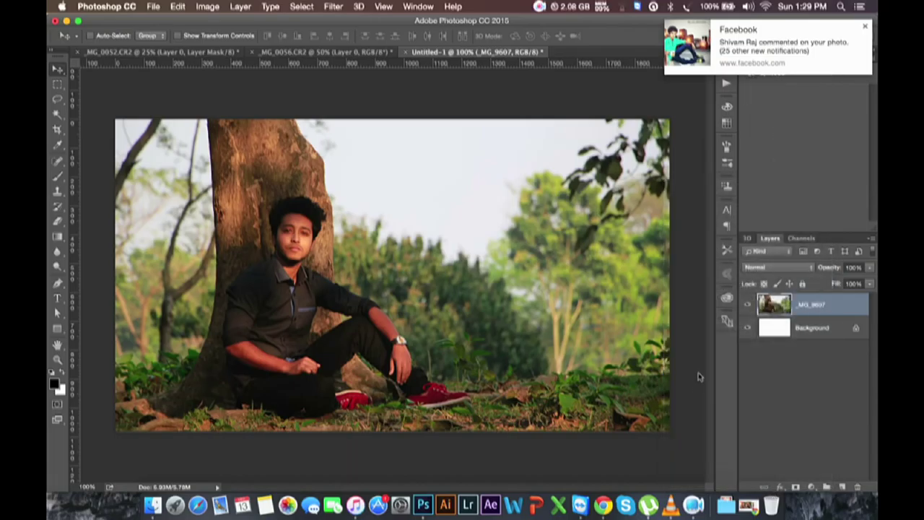
Apply Shadows/Highlights to _MG_9607 with Shadows Amount 35% and Color +20
left_click(207, 6)
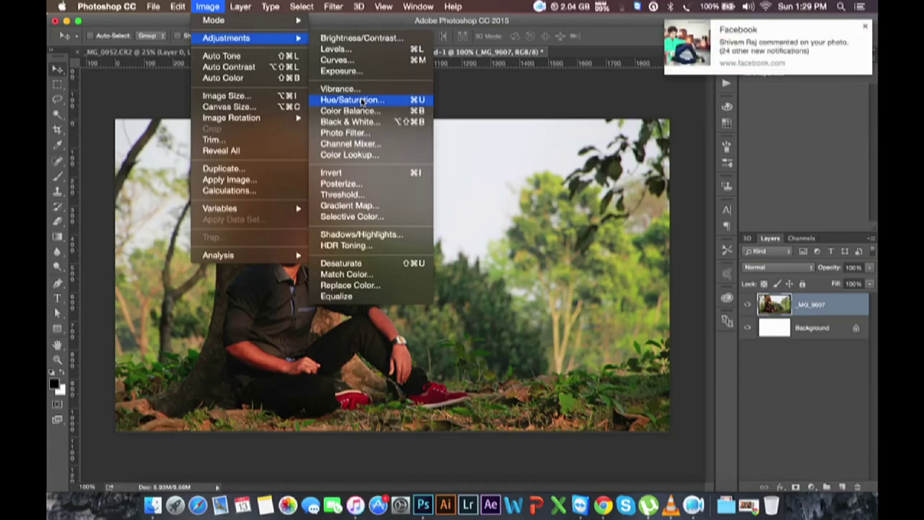
left_click(352, 232)
left_click(764, 106)
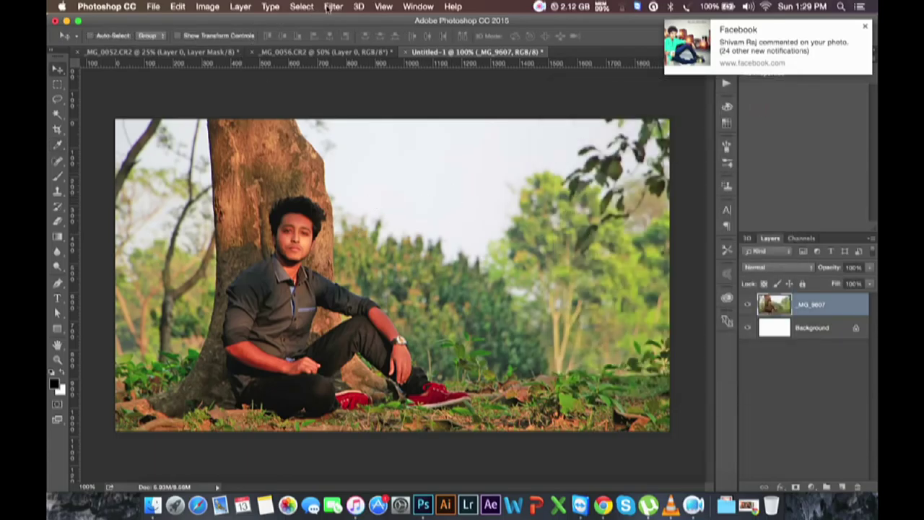
left_click(328, 6)
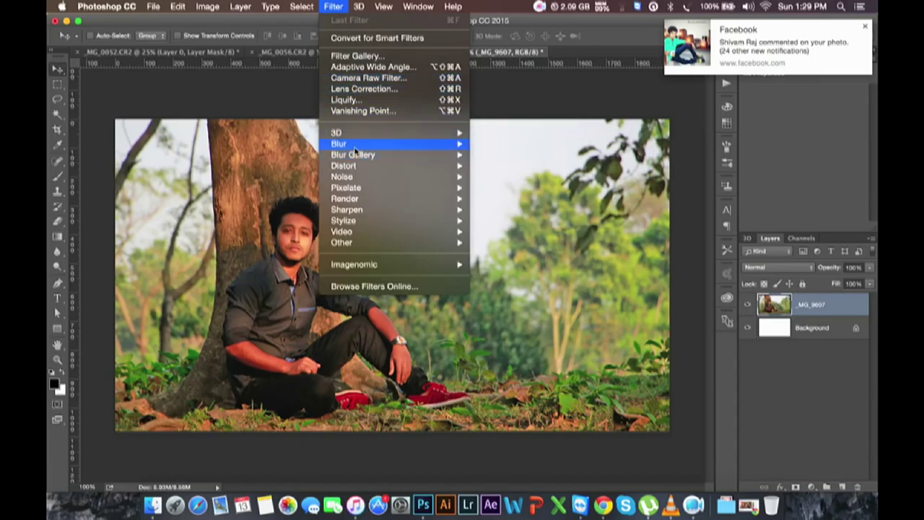
Apply a Hexagon-iris Lens Blur at radius 72 to the whole _MG_9607 photo
mouse_move(396, 144)
left_click(503, 198)
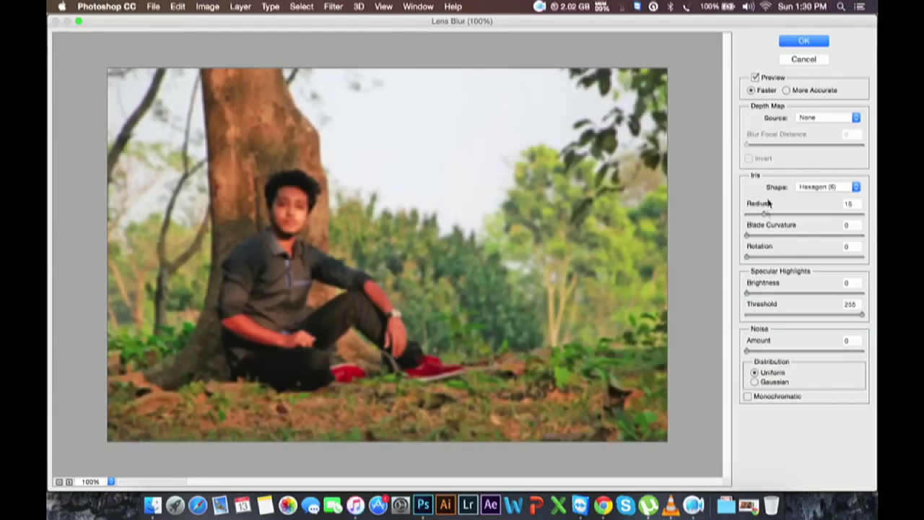
left_click_drag(765, 213, 769, 214)
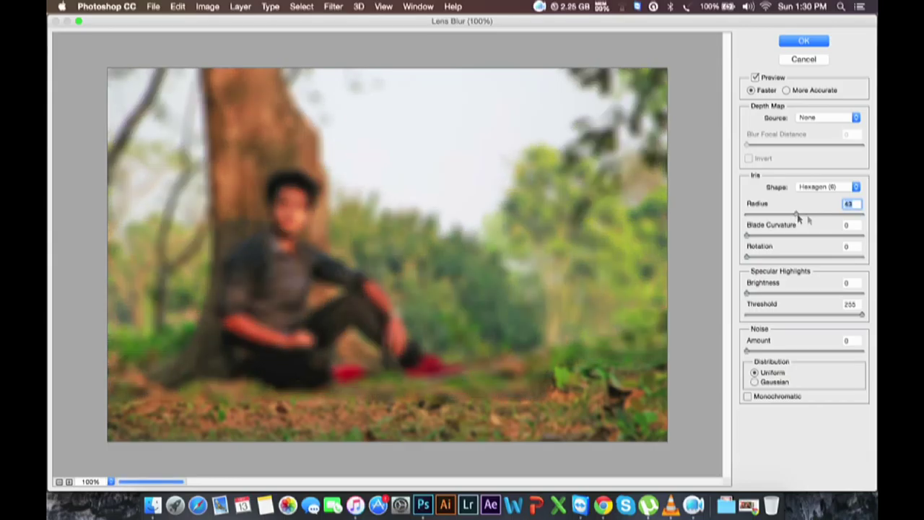
left_click_drag(810, 214, 818, 215)
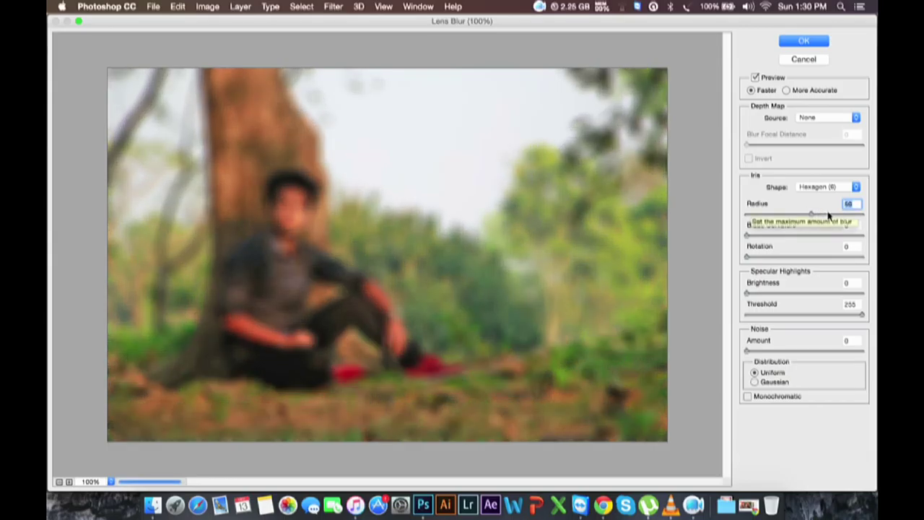
left_click(828, 215)
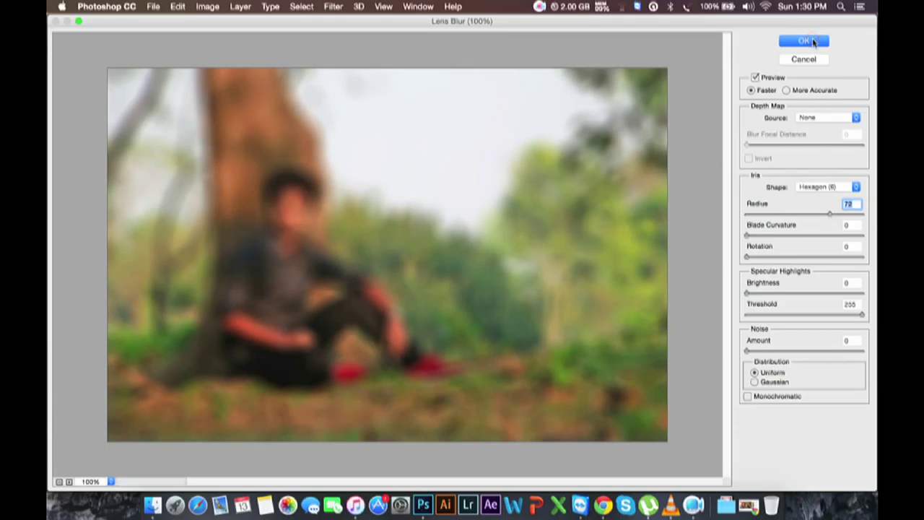
left_click(814, 41)
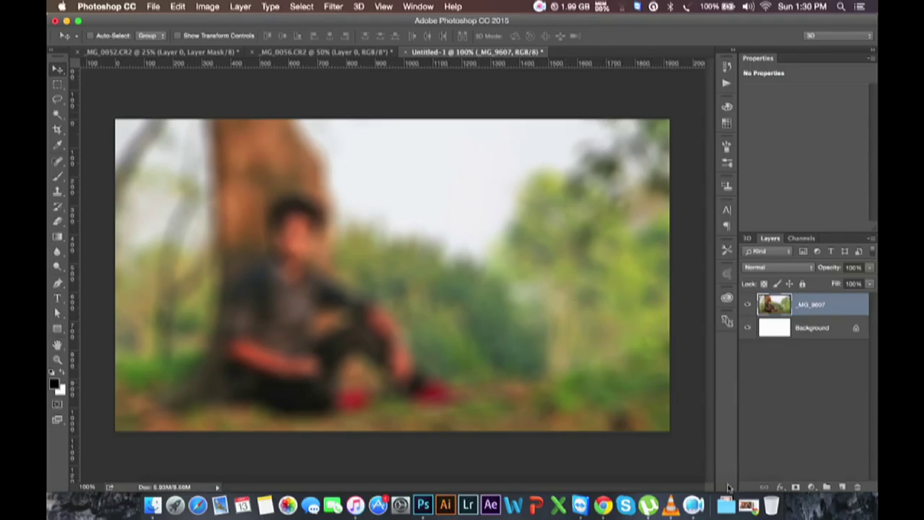
Drag _MG_9604.JPG from the Picnic Kornar folder into Photoshop to open it
left_click(152, 498)
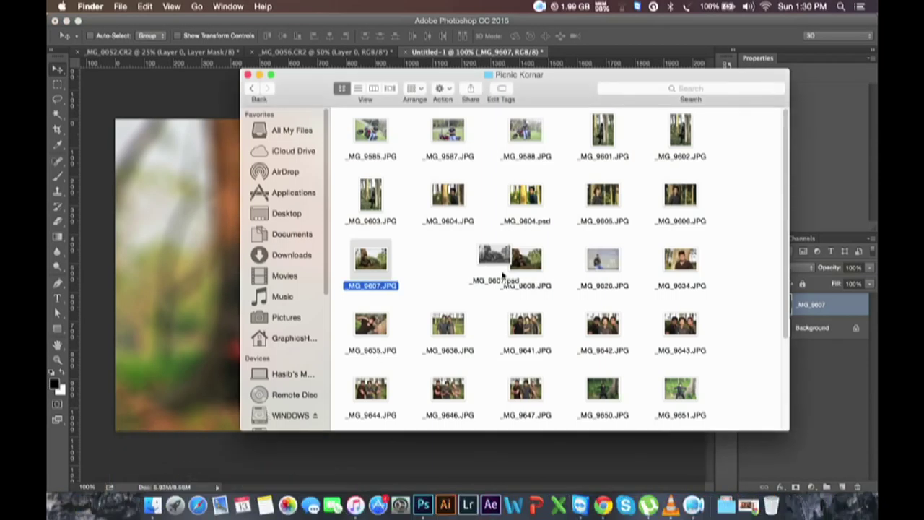
left_click_drag(503, 273, 462, 270)
mouse_move(448, 195)
left_mouse_down()
mouse_move(415, 135)
mouse_move(471, 184)
left_mouse_up()
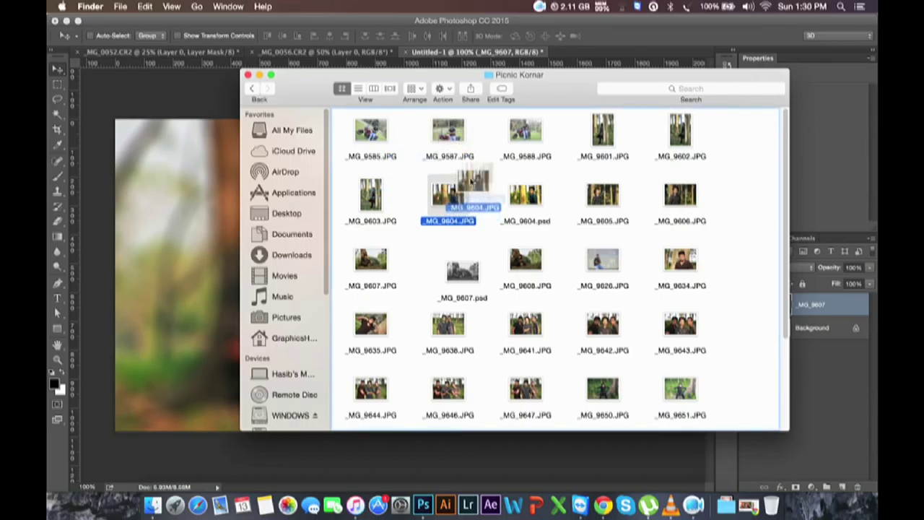
mouse_move(470, 189)
left_mouse_down()
mouse_move(168, 200)
mouse_move(462, 94)
mouse_move(557, 39)
mouse_move(565, 55)
mouse_move(469, 184)
left_mouse_up()
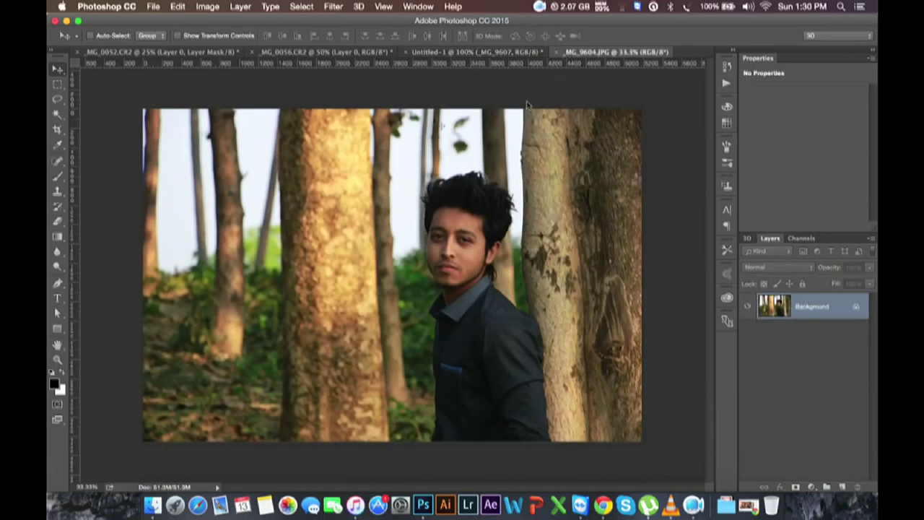
Reapply the Lens Blur to _MG_9604, then select and copy its left strip of tree trunks
left_click(330, 7)
left_click(403, 112)
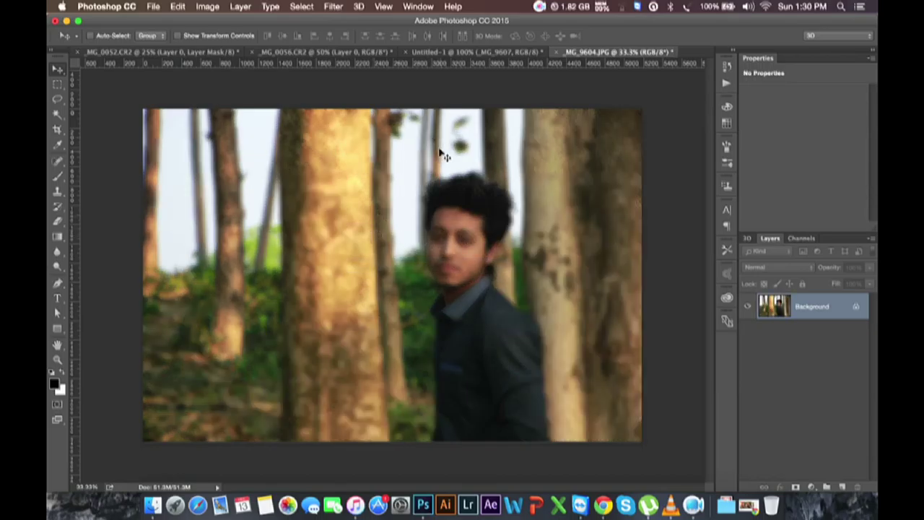
left_click(57, 83)
left_click_drag(141, 107, 419, 453)
key("super+c")
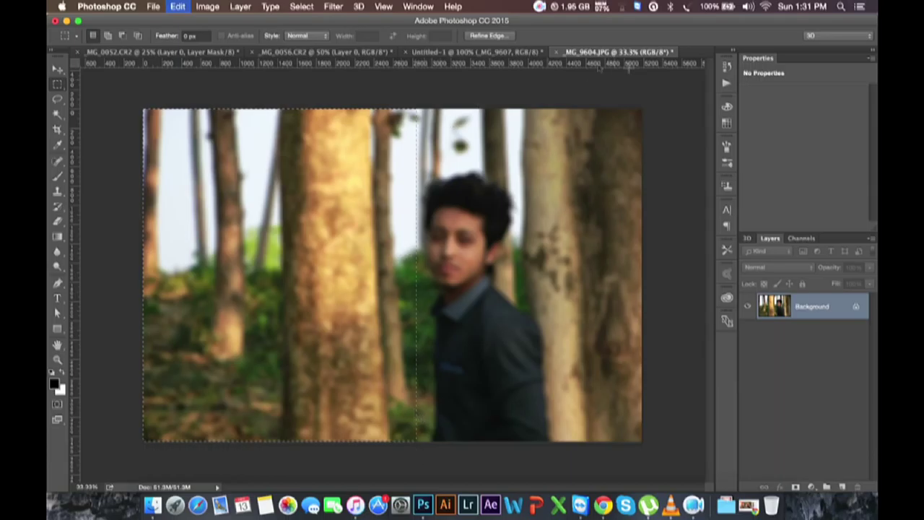
Paste the trunk strip into Untitled-1 as Layer 1, scaled to about 37% at the top-left
left_click(523, 54)
key("super+v")
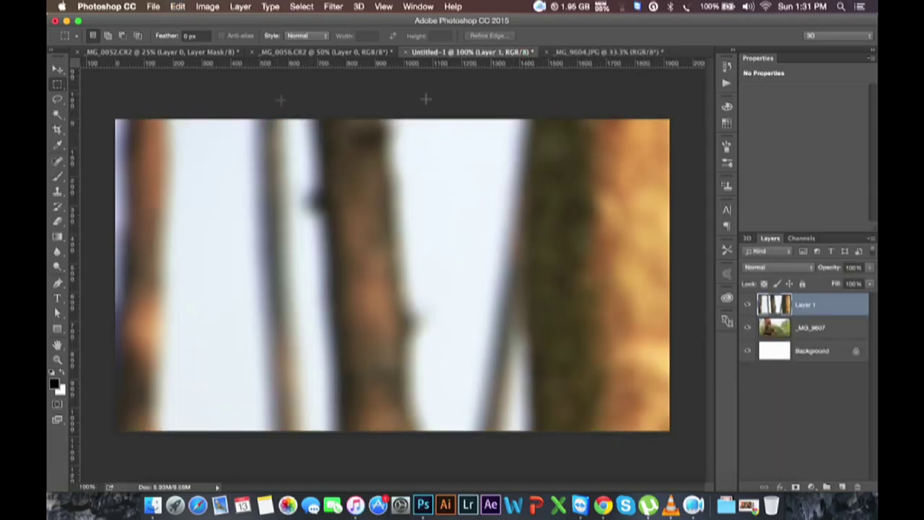
left_click(58, 72)
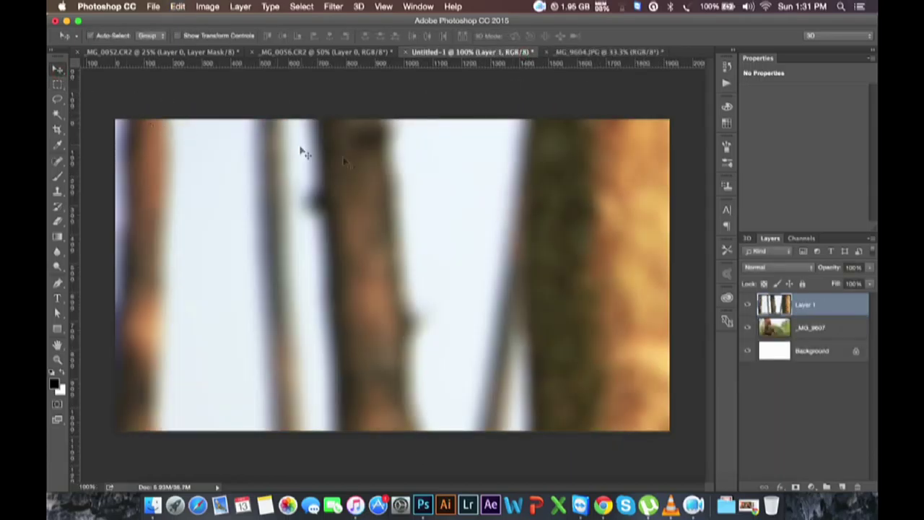
key("super+minus")
key("super+minus")
key("super+minus")
key("super+t")
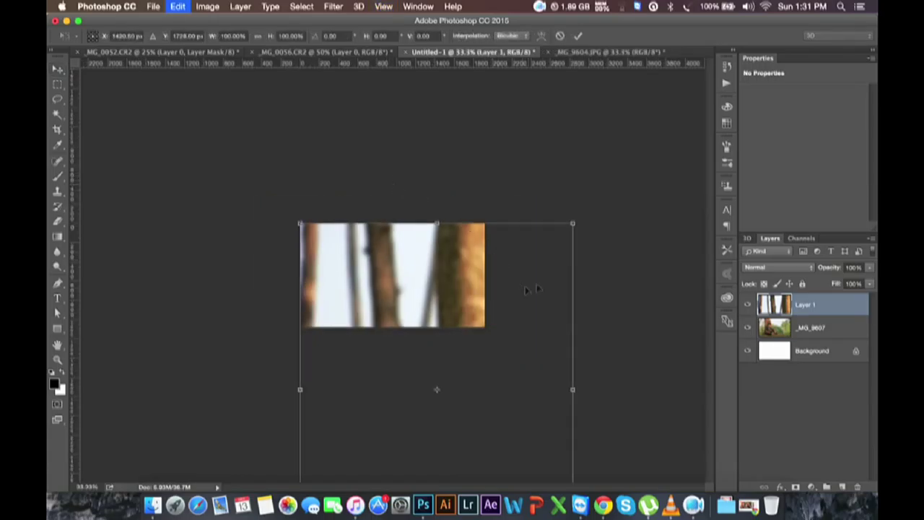
left_click_drag(572, 224, 395, 231)
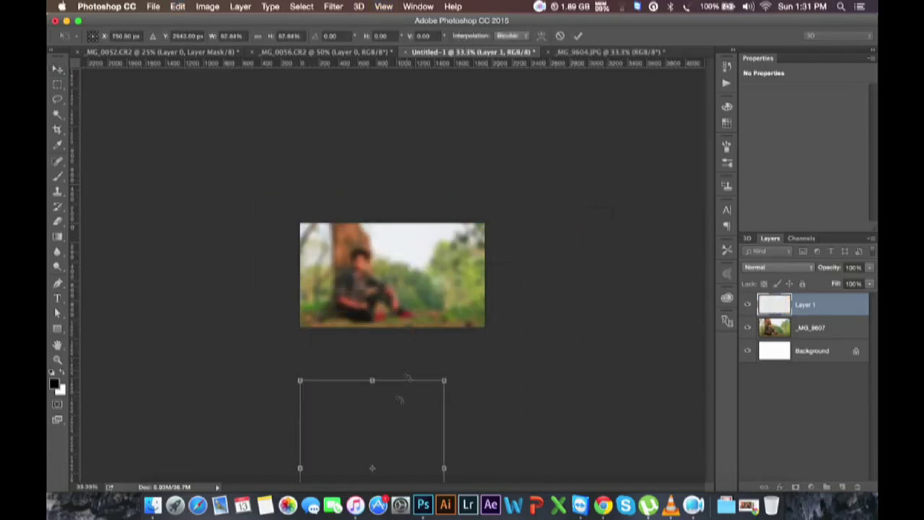
left_click_drag(412, 281, 410, 276)
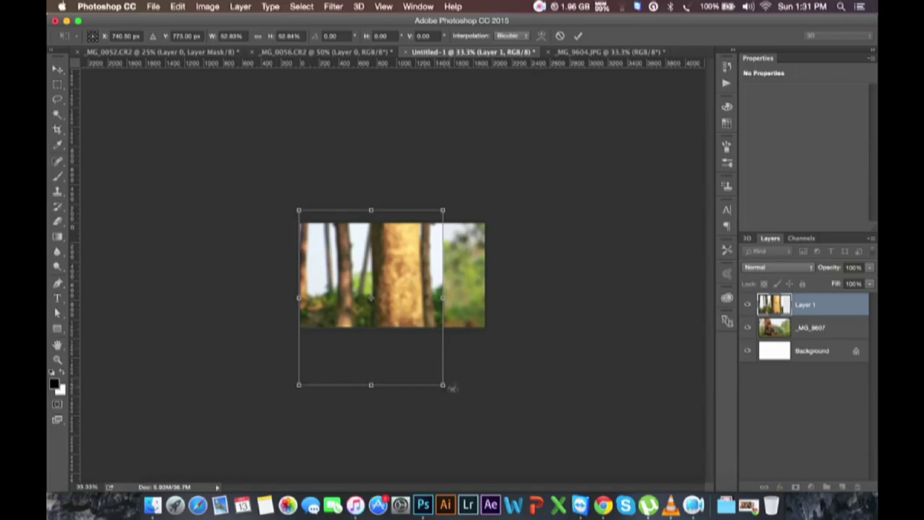
left_click_drag(443, 384, 411, 330)
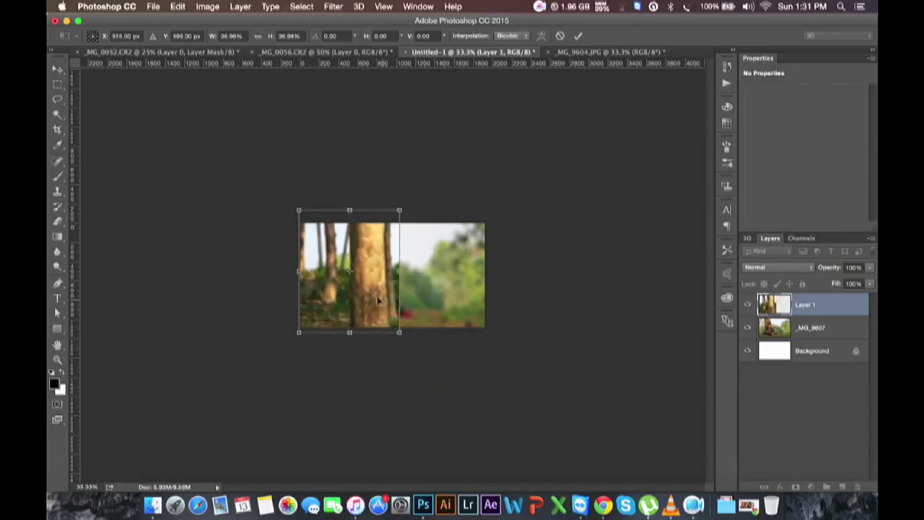
key("super+equal")
key("super+equal")
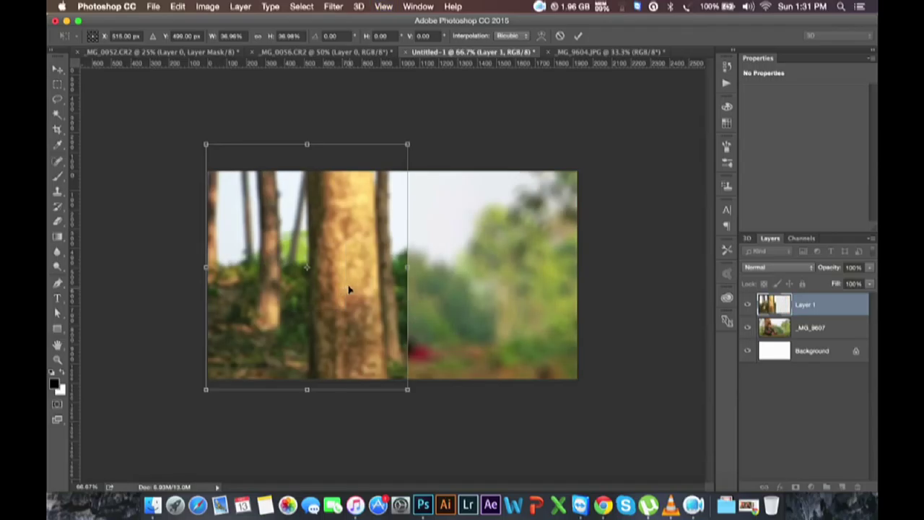
key("Return")
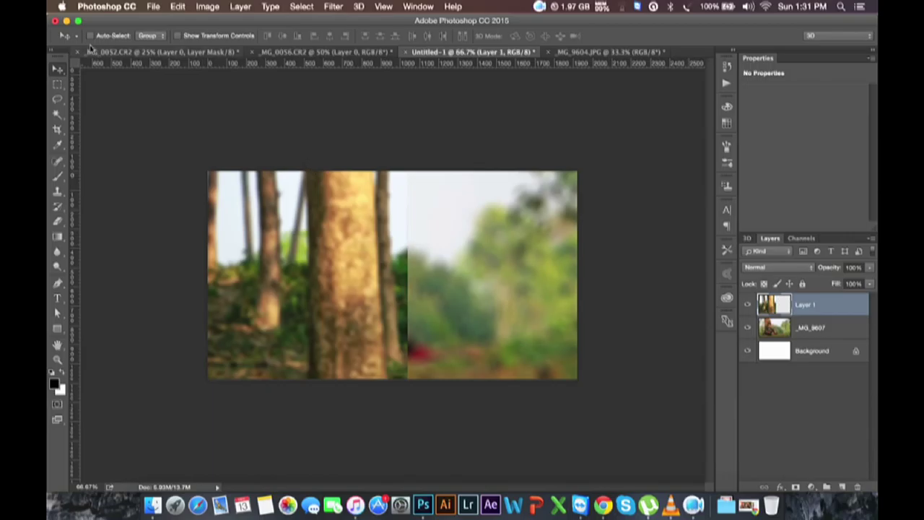
Give Layer 1 a Shadows/Highlights adjustment: Shadows Amount 35%, Color +20
left_click(207, 6)
mouse_move(226, 38)
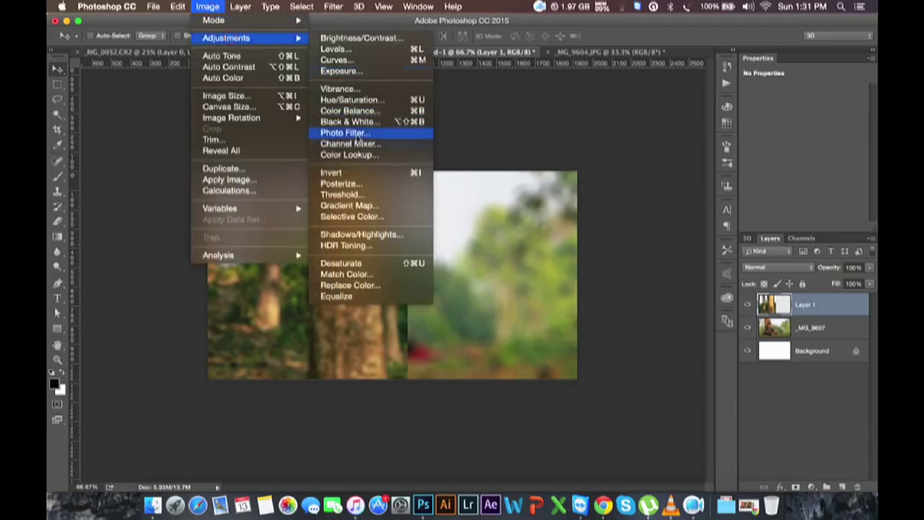
left_click(350, 234)
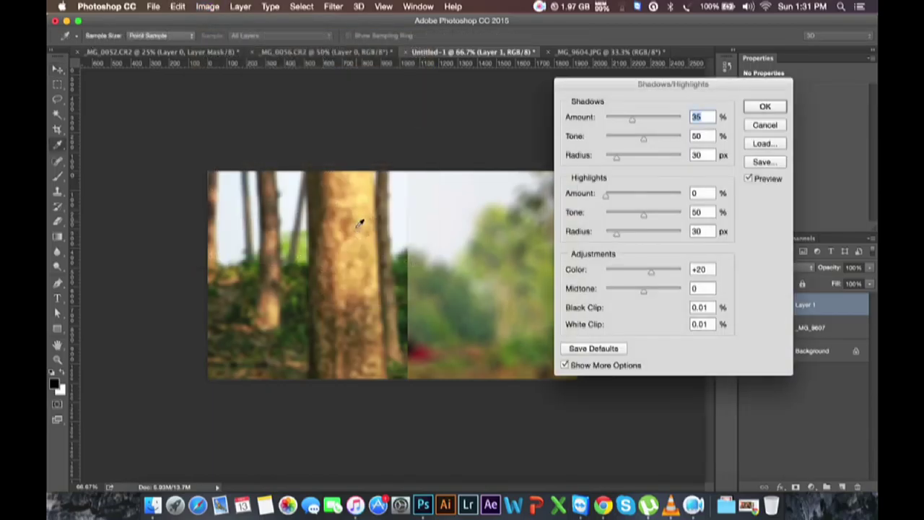
left_click(749, 108)
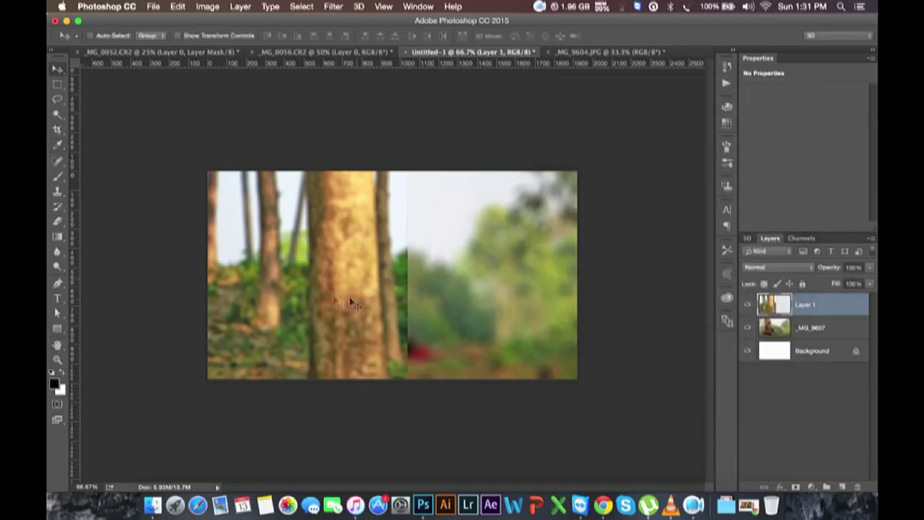
Erase the hard seam beside the tree with a soft Eraser brush
left_click(58, 220)
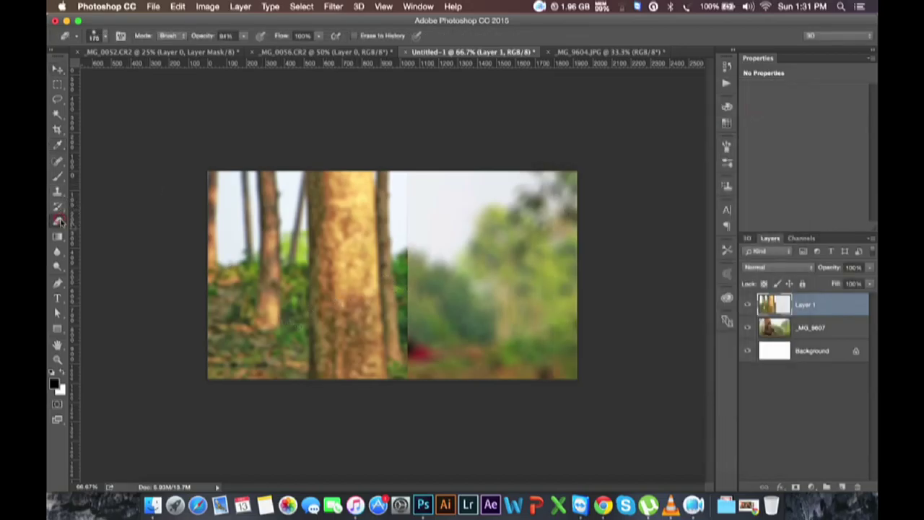
right_click(482, 231)
left_click(614, 311)
left_click(413, 184)
left_click_drag(424, 248, 433, 256)
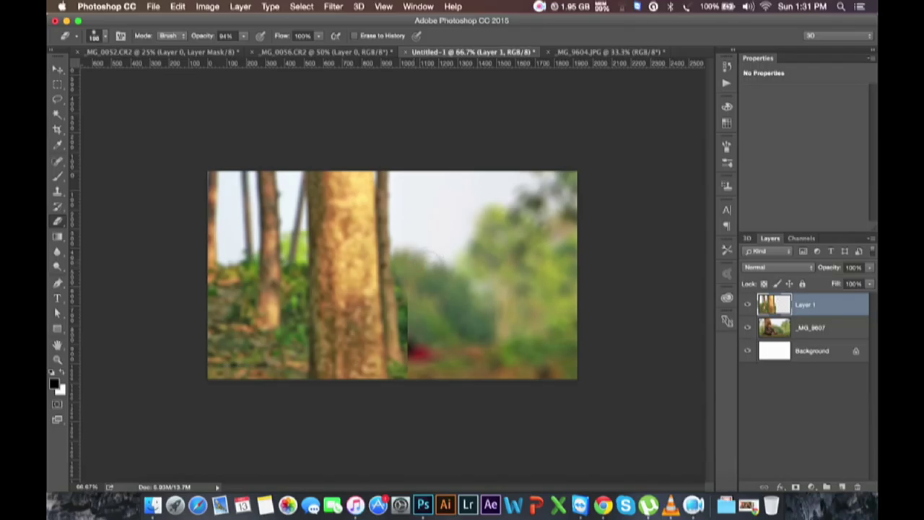
left_click_drag(401, 305, 398, 349)
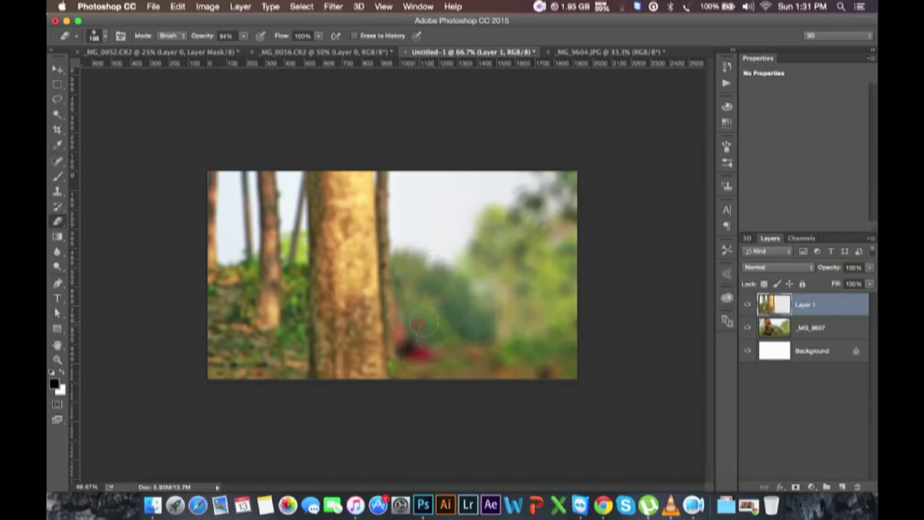
Lasso-select the right part of the _MG_9607 background layer
left_click(59, 71)
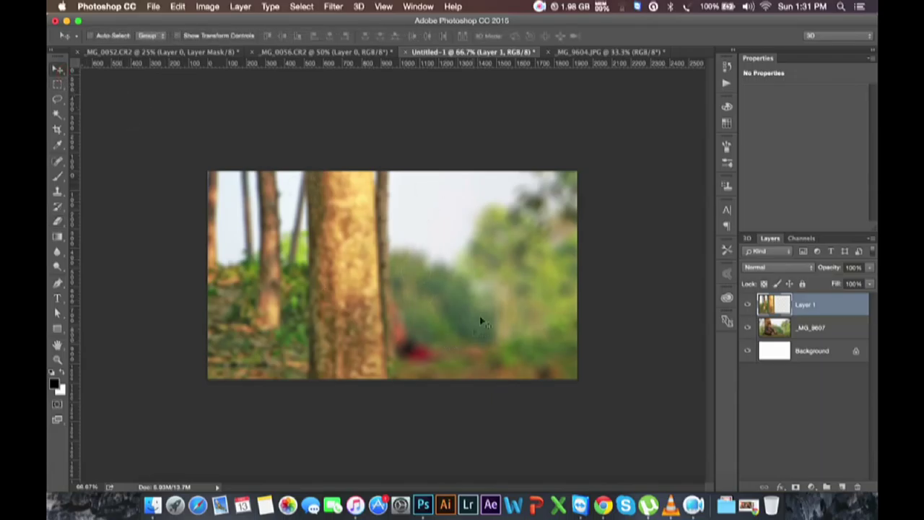
left_click(814, 325)
left_click(57, 98)
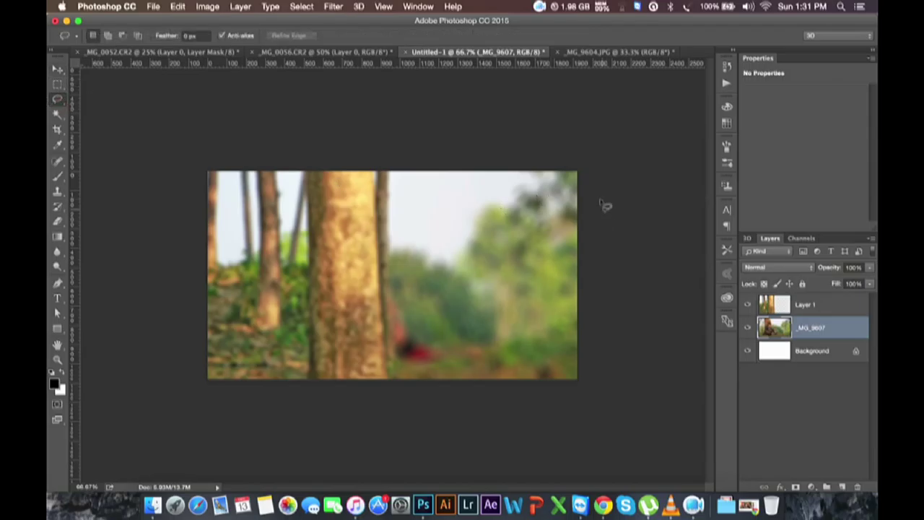
left_click_drag(598, 173, 664, 141)
Copy the selected foliage to a new layer, flip it horizontally, shift left and enlarge to about 134%
key("super+c")
key("super+v")
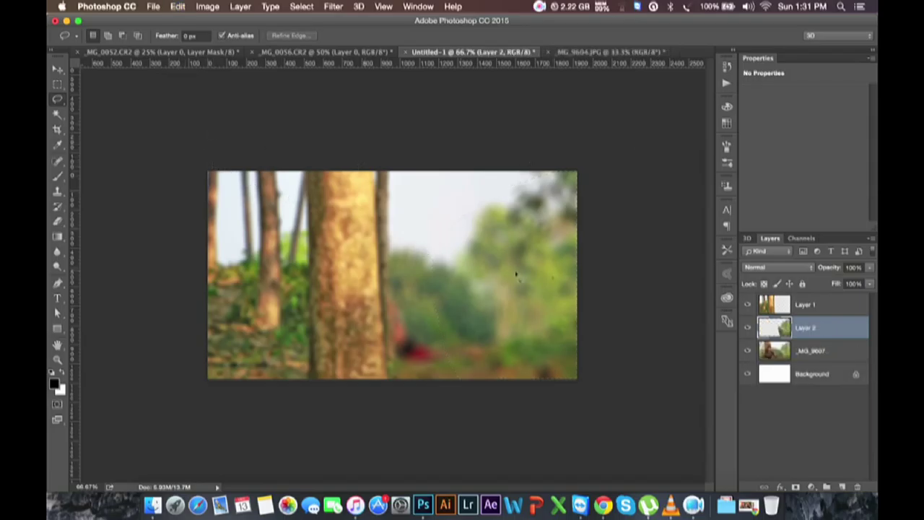
key("super+t")
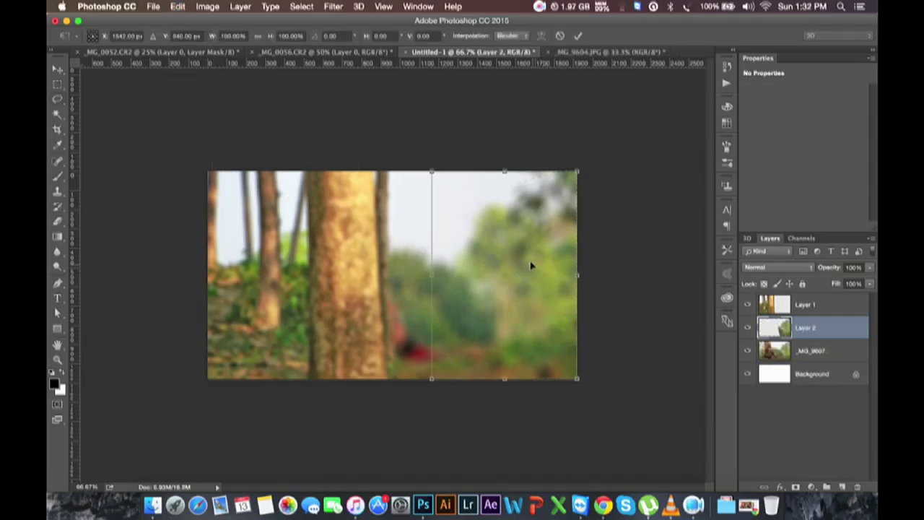
right_click(531, 263)
left_click(589, 417)
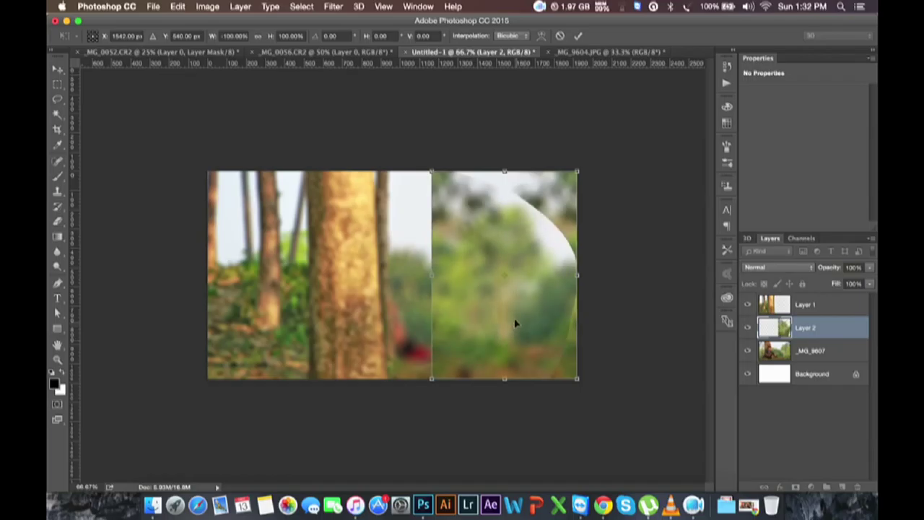
left_click_drag(516, 324, 464, 314)
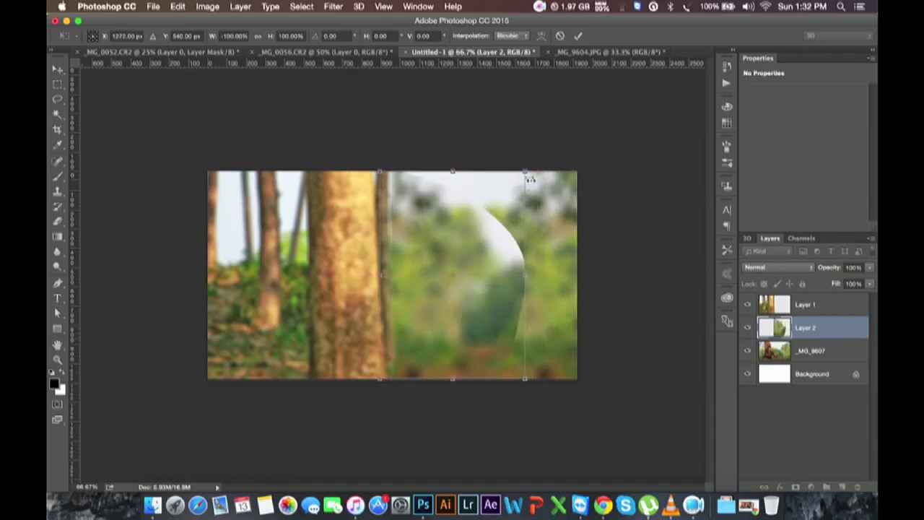
left_click_drag(523, 174, 600, 121)
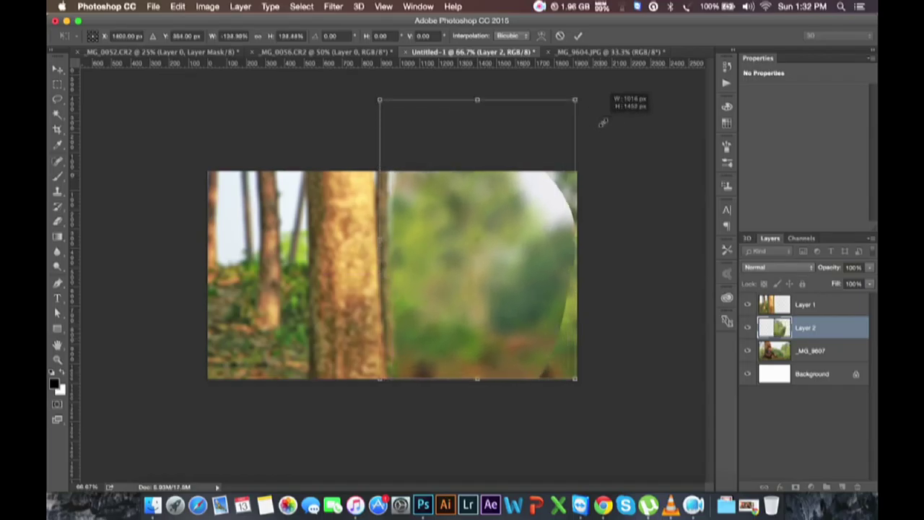
key("Return")
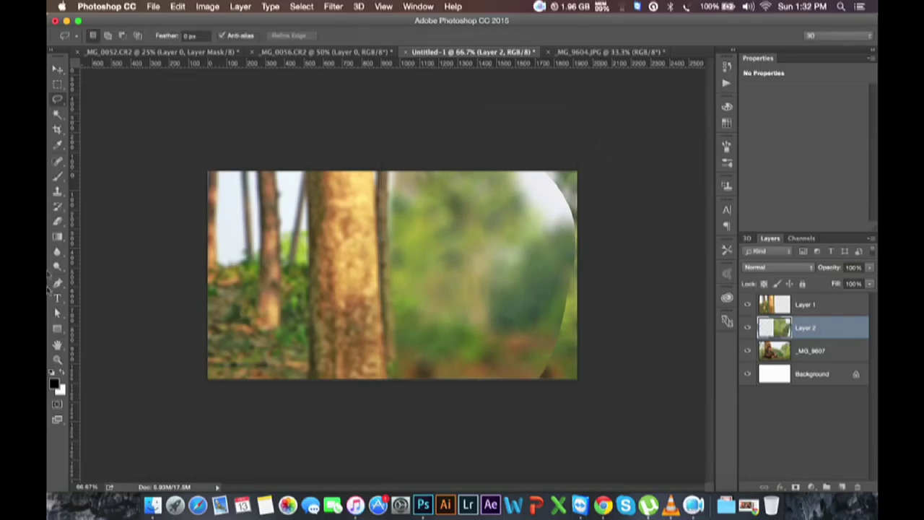
Erase the curved edge with a 500px, 100% opacity eraser and set Layer 2 to 70% opacity
left_click(58, 221)
left_click_drag(206, 36, 233, 36)
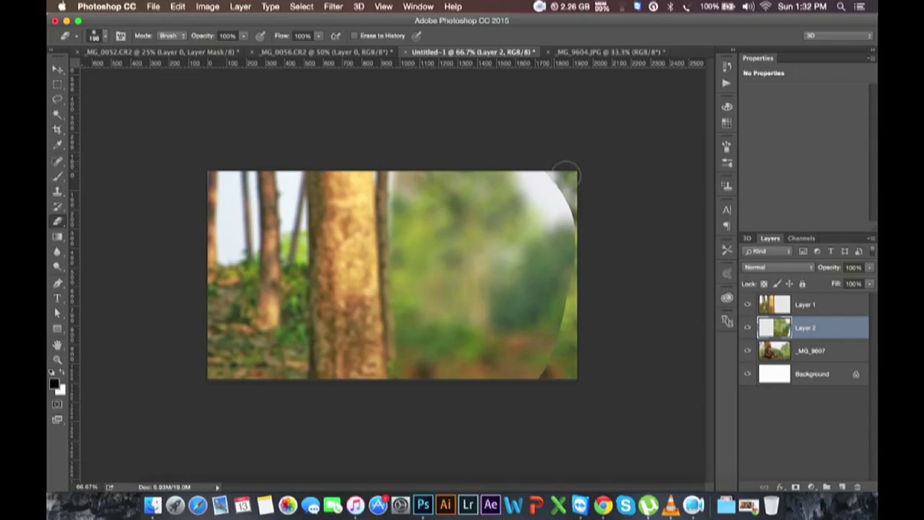
key("bracketright")
key("bracketright")
key("bracketright")
left_click_drag(555, 155, 617, 390)
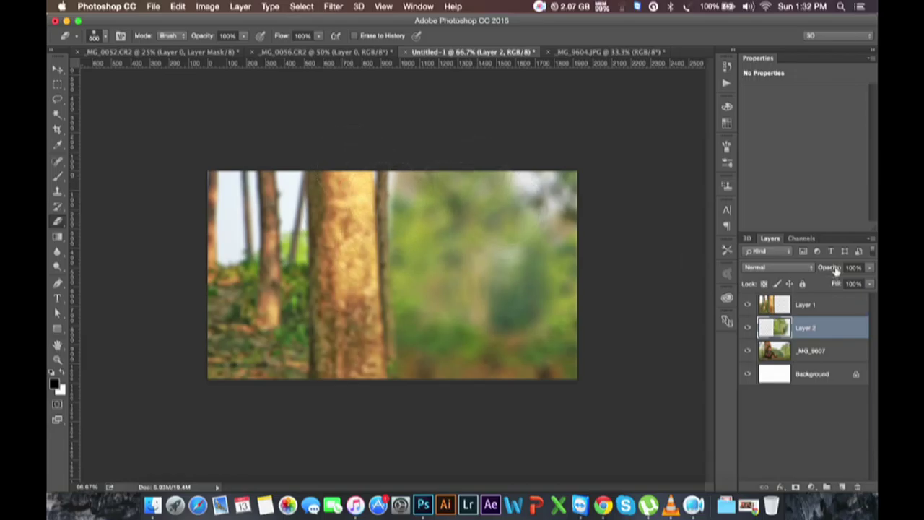
left_click_drag(835, 269, 829, 267)
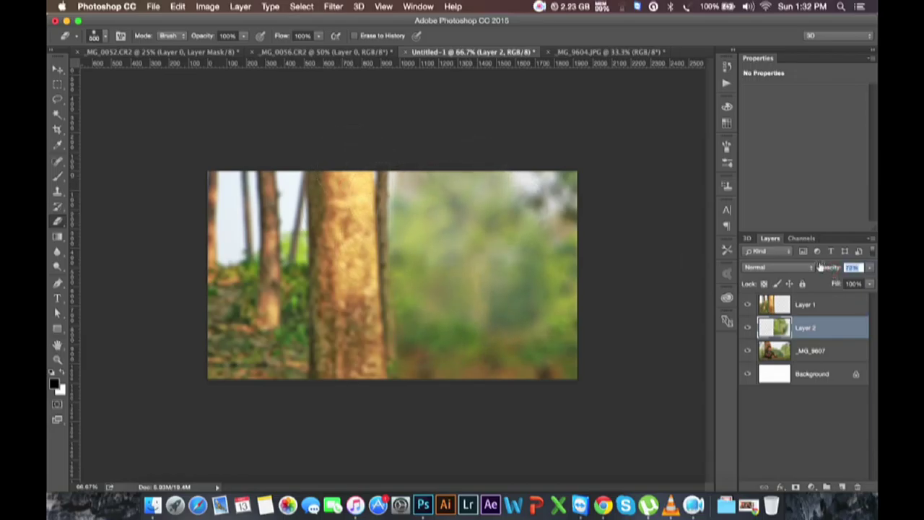
left_click_drag(819, 267, 817, 267)
left_click(57, 72)
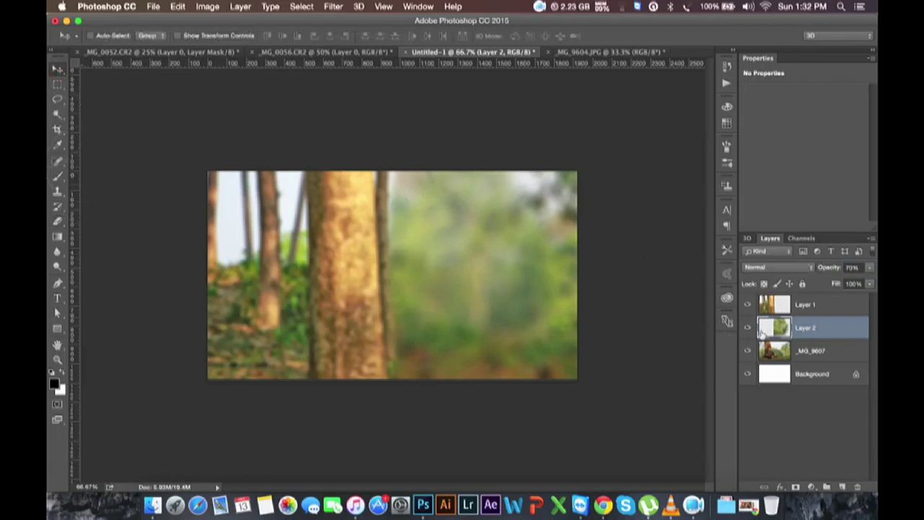
Merge Layer 2, Layer 1 and _MG_9607 into a single layer
left_click(802, 306, "shift")
left_click(818, 351, "shift")
right_click(818, 350)
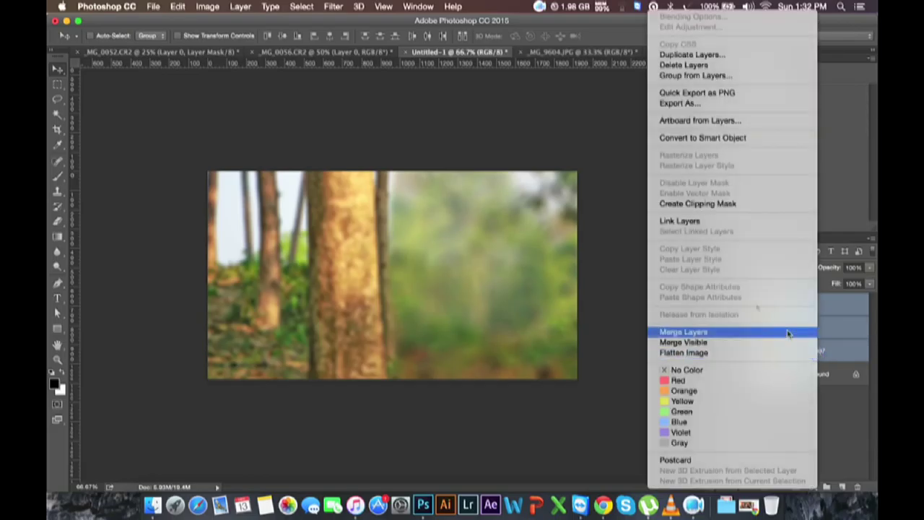
left_click(698, 332)
Close _MG_9604.JPG without saving and view the composition at 100%
left_click(555, 53)
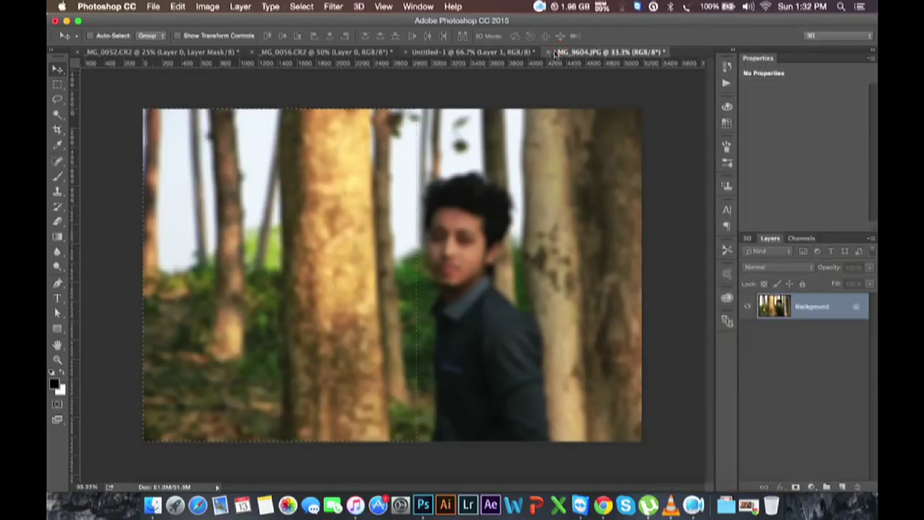
left_click(547, 52)
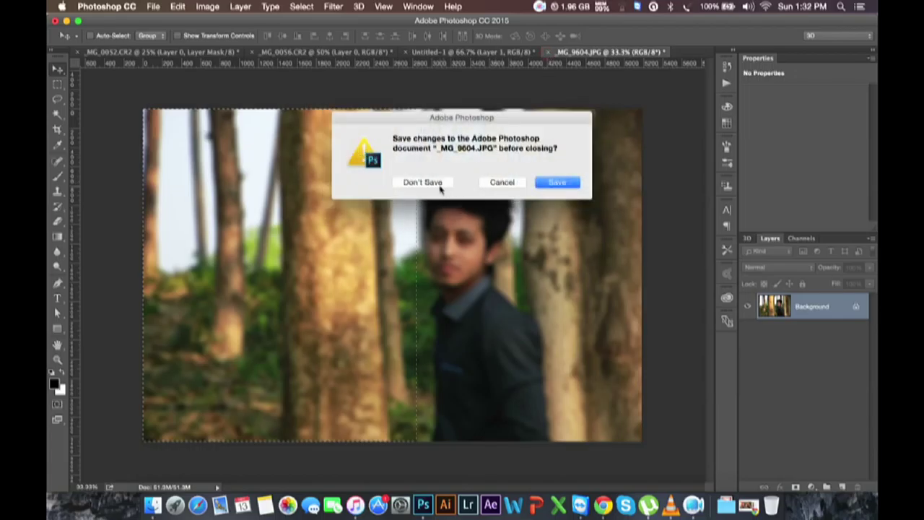
left_click(440, 185)
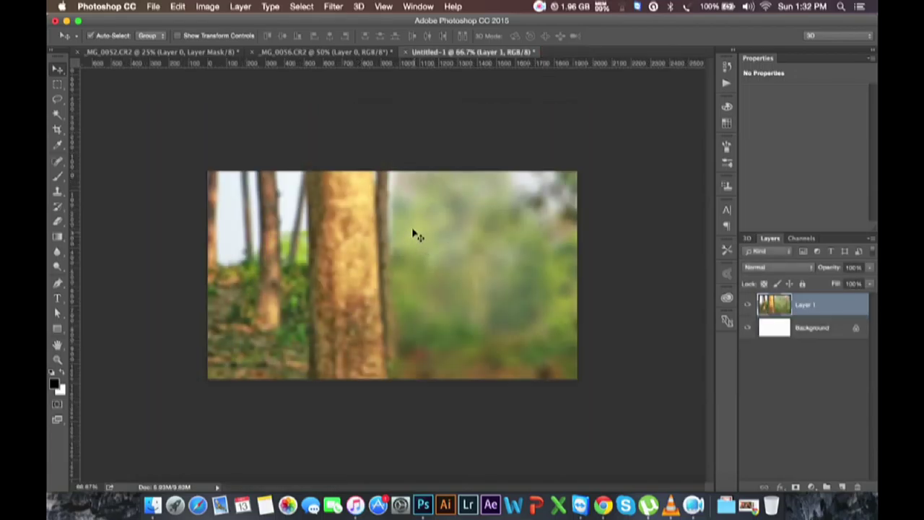
key("super+1")
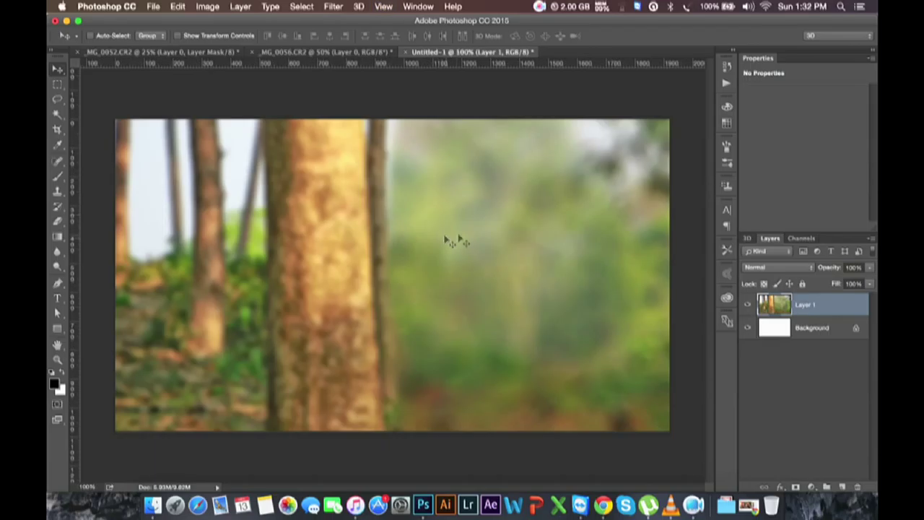
Drag the _MG_0056.CR2 portrait into Untitled-1 and convert it to a smart object
left_click(305, 52)
left_click_drag(393, 209, 447, 54)
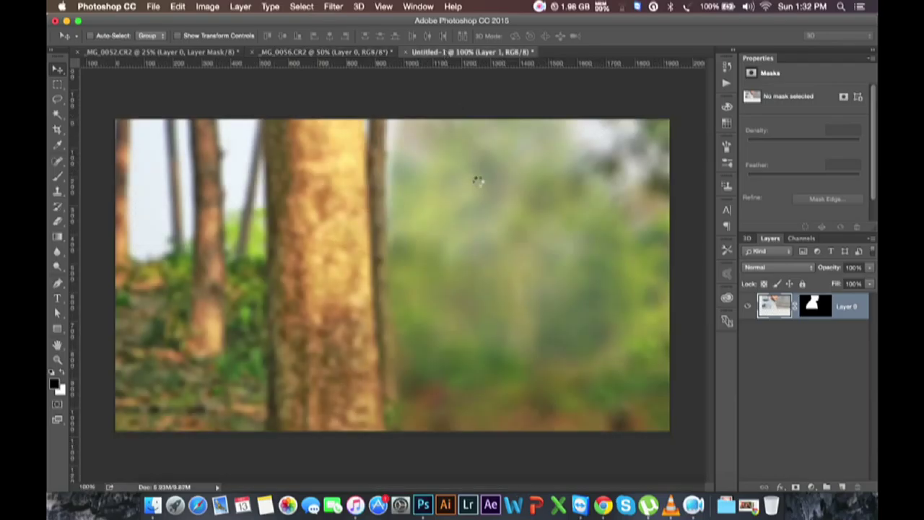
left_click_drag(477, 180, 475, 182)
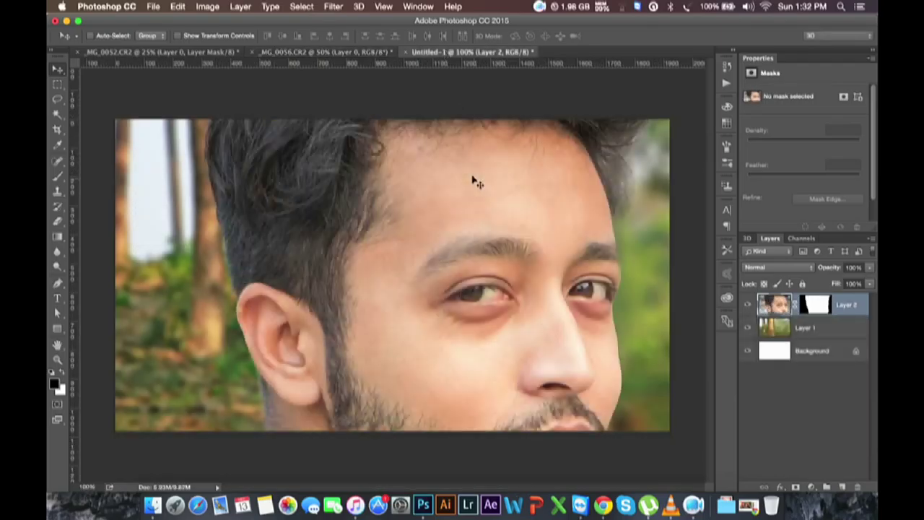
right_click(827, 309)
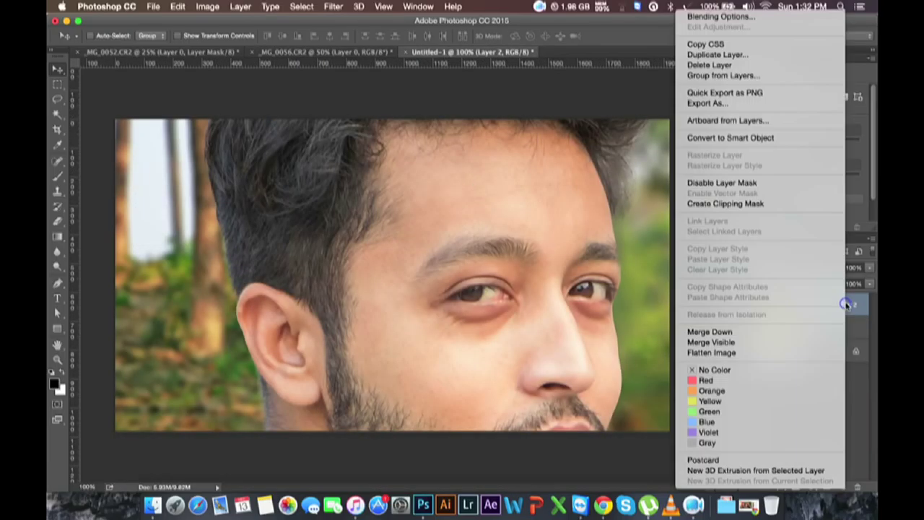
left_click(716, 137)
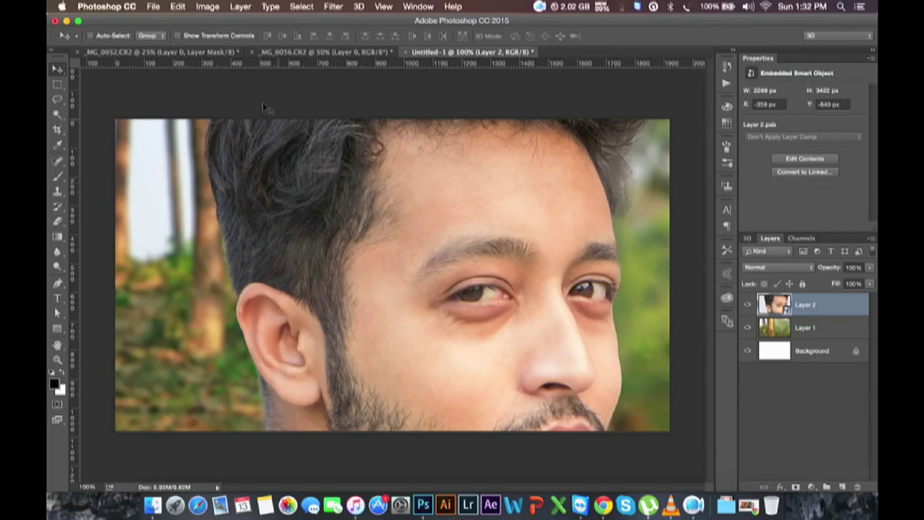
Scale the portrait to 33% and place it right of centre
key("ctrl+t")
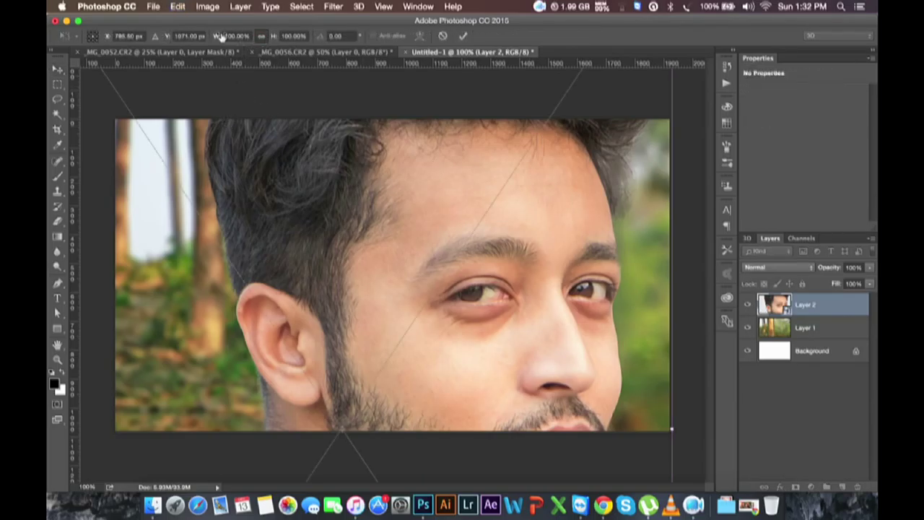
left_click_drag(221, 35, 186, 47)
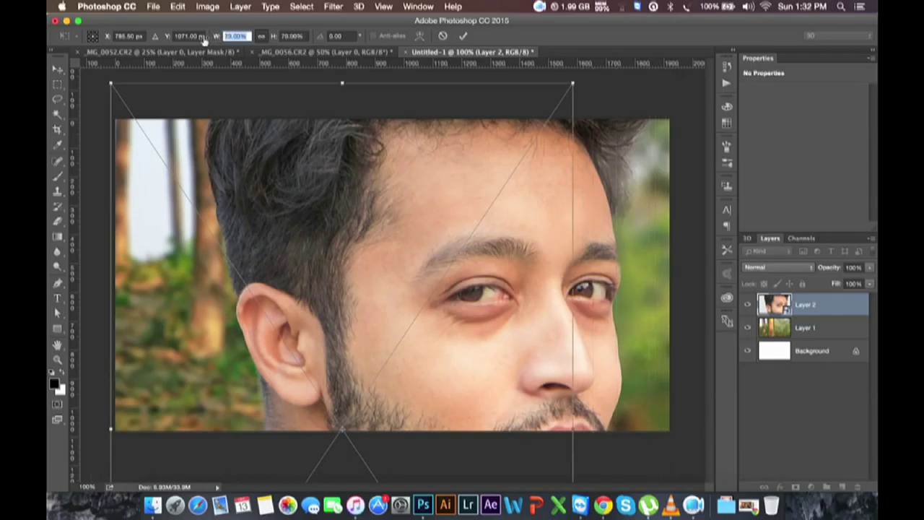
type("33")
key("Return")
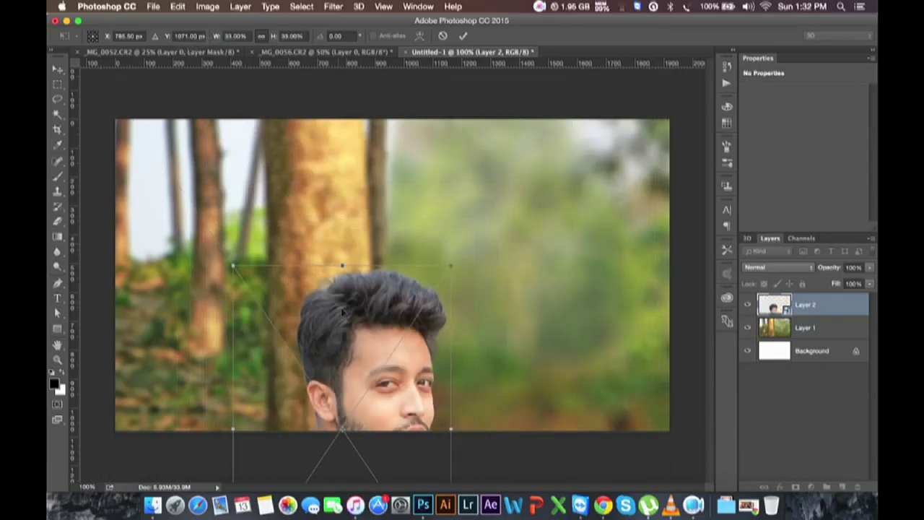
mouse_move(350, 335)
left_mouse_down()
mouse_move(466, 179)
mouse_move(478, 190)
left_mouse_up()
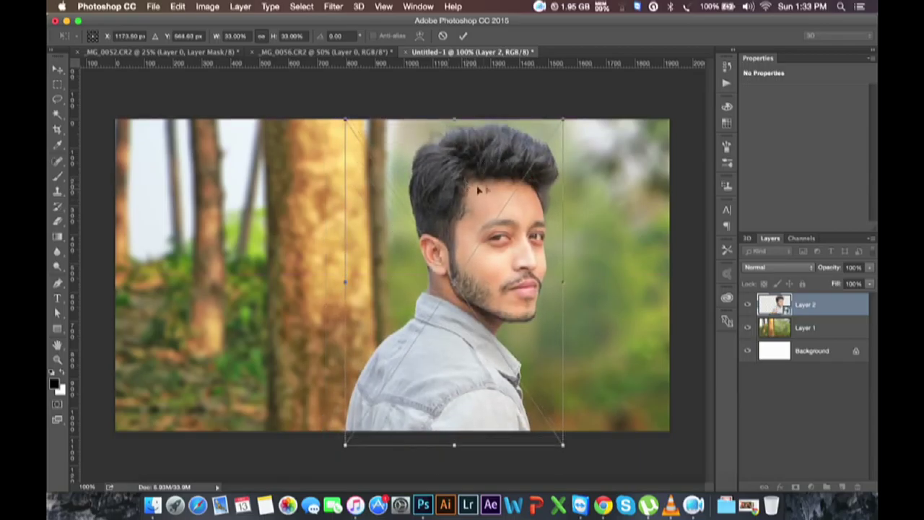
left_click(463, 37)
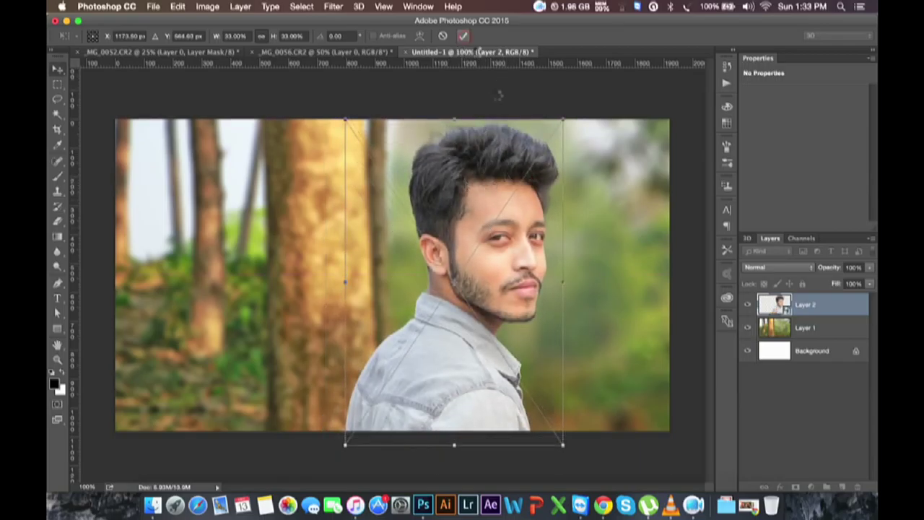
left_click(806, 328)
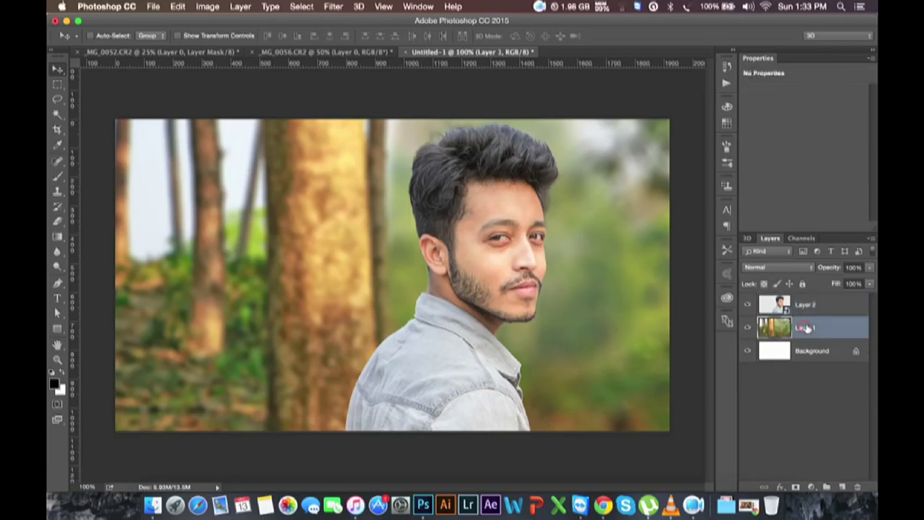
key("super+t")
right_click(545, 277)
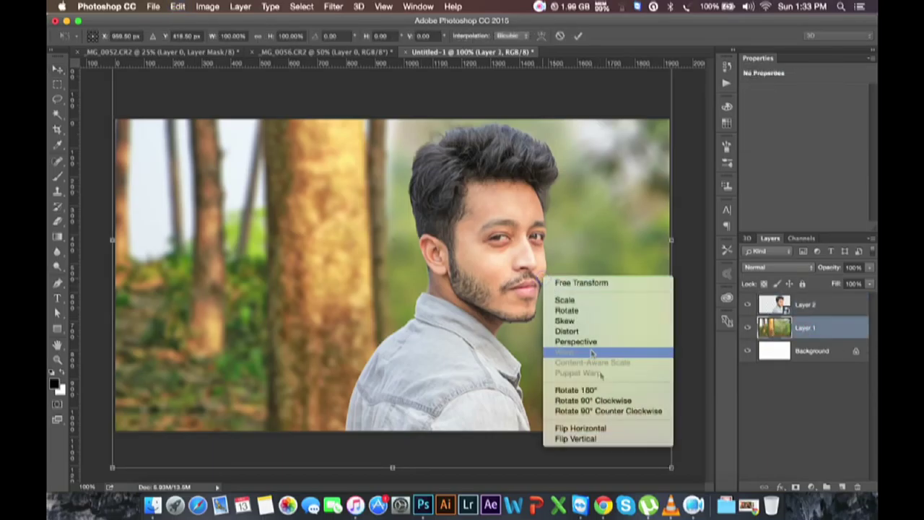
left_click(609, 427)
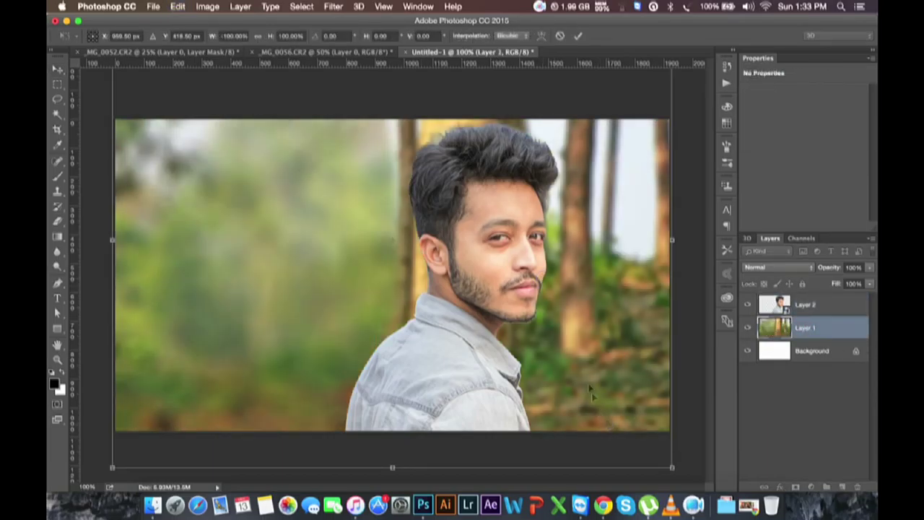
right_click(574, 359)
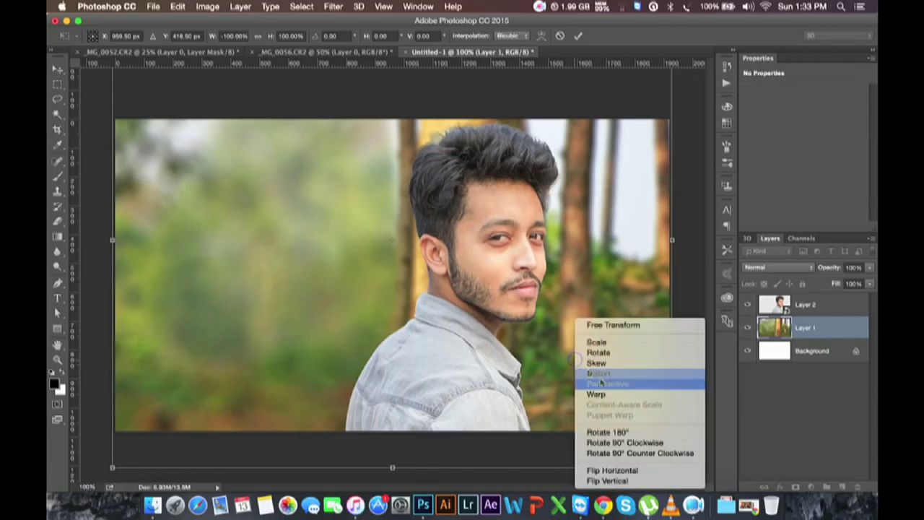
left_click(626, 469)
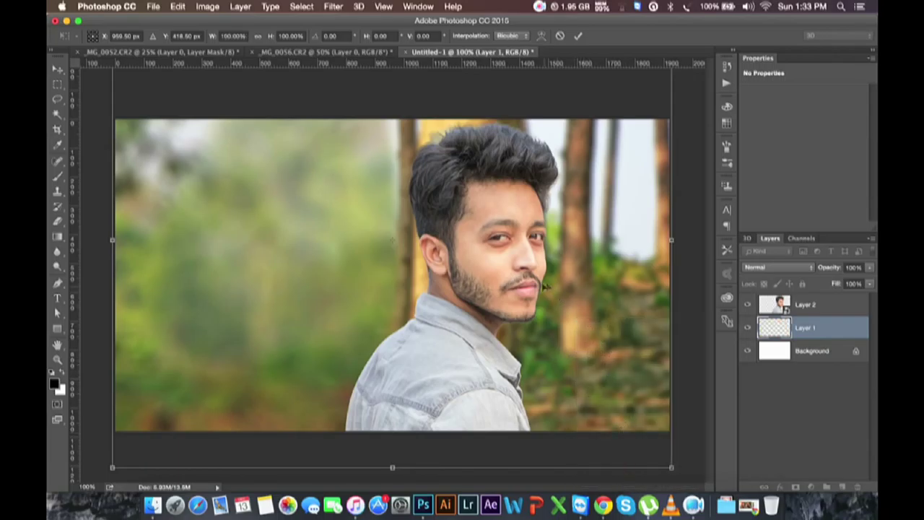
left_click(578, 36)
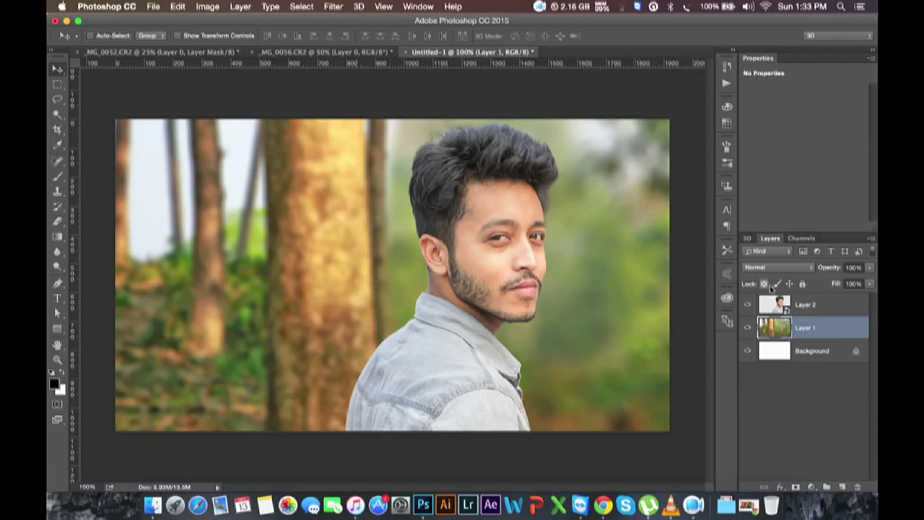
left_click(57, 83)
Hide the portrait layer and copy the right half of the background over the left tree trunks
left_click(747, 304)
left_click_drag(388, 115, 739, 454)
key("ctrl+c")
key("ctrl+v")
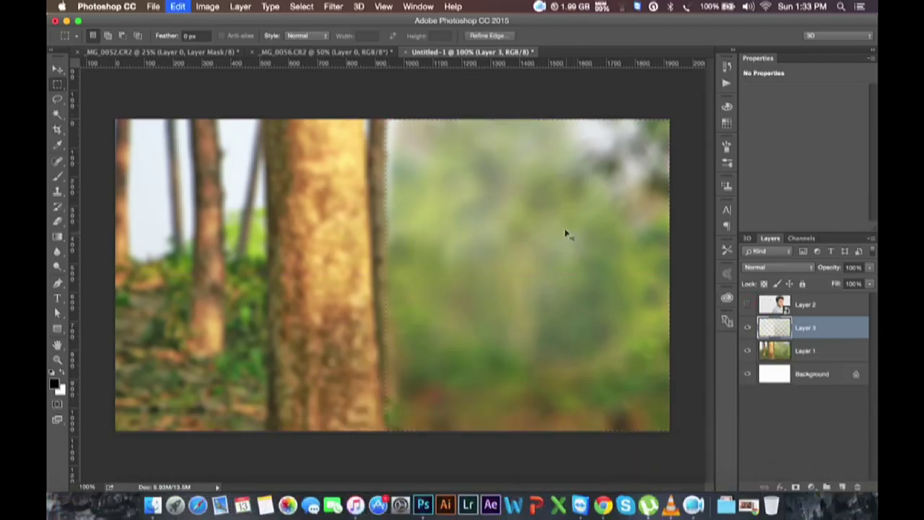
key("v")
left_click_drag(522, 221, 251, 223)
Soften the seam along the trunk with the Eraser, undoing stray strokes and finishing at 200px
left_click(57, 218)
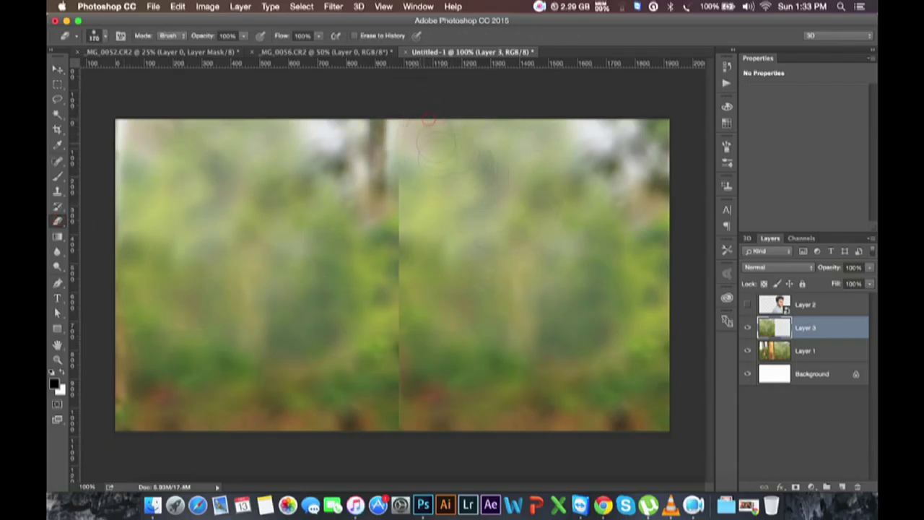
left_click_drag(431, 183, 428, 446)
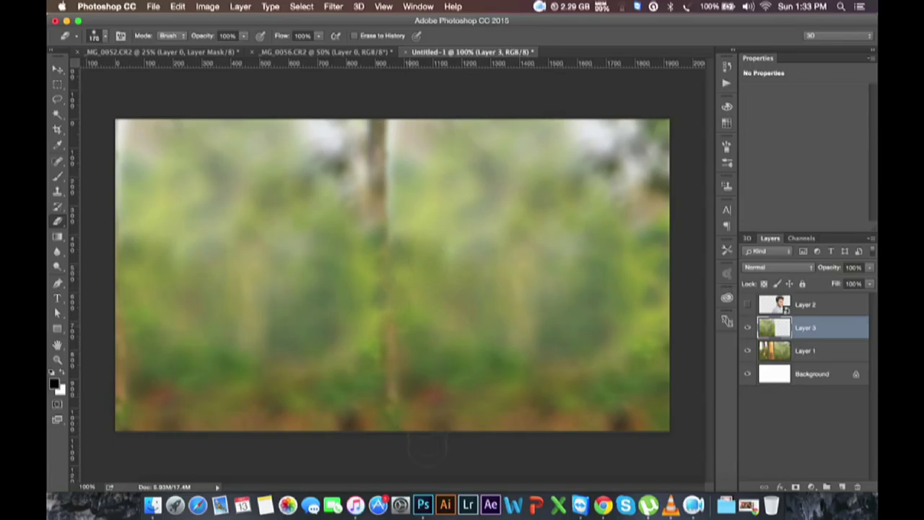
left_click_drag(377, 278, 377, 128)
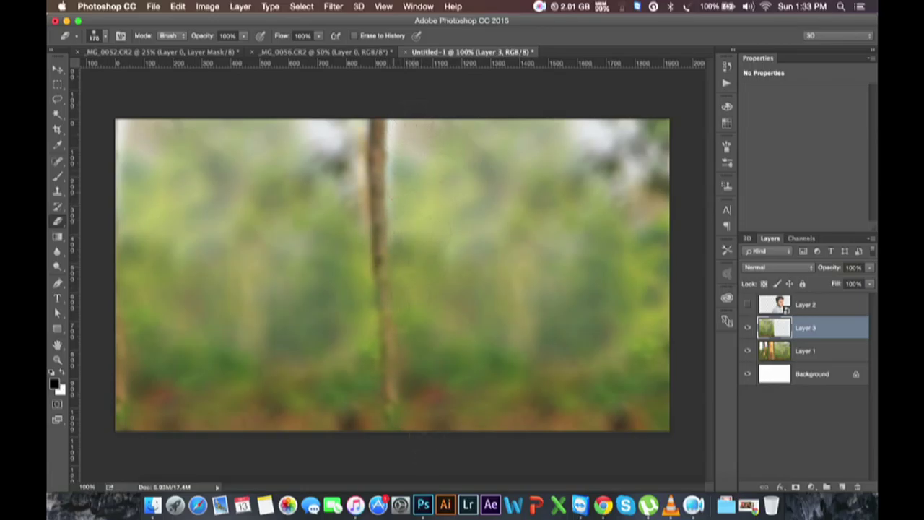
left_click_drag(377, 271, 375, 422)
left_click_drag(354, 249, 375, 124)
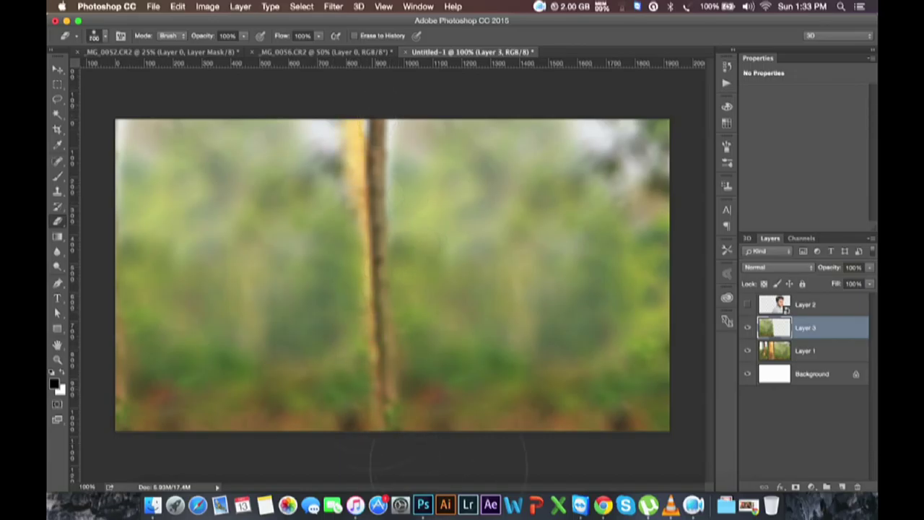
left_click_drag(339, 390, 282, 447)
key("ctrl+z")
left_click_drag(339, 173, 310, 122)
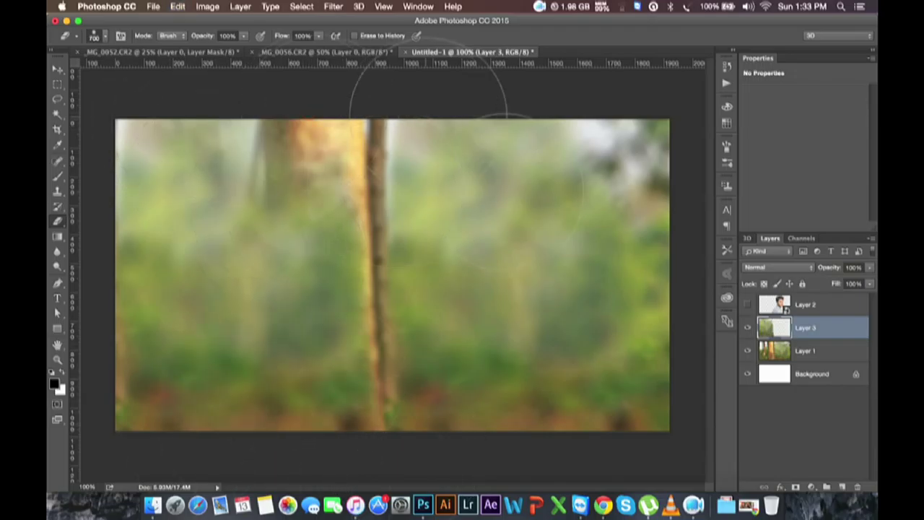
key("ctrl+z")
key("ctrl+z")
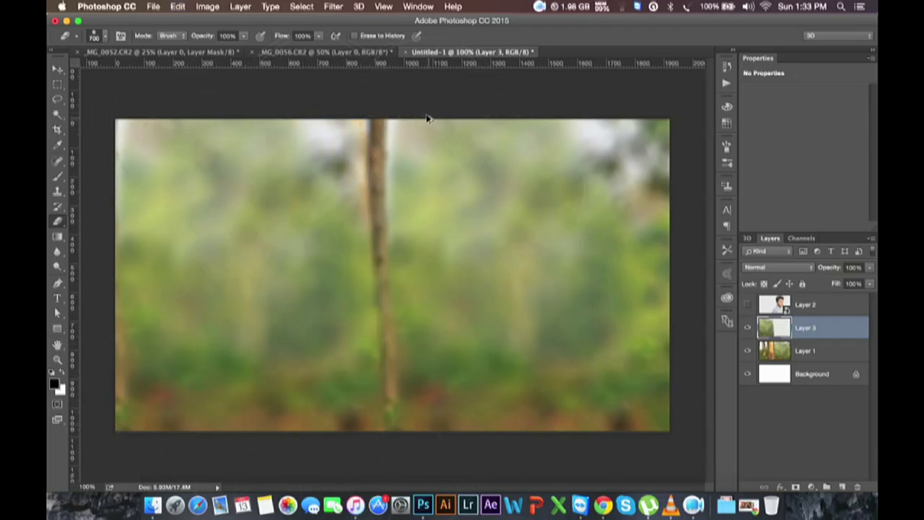
key("ctrl+z")
key("bracketleft")
key("bracketleft")
key("bracketleft")
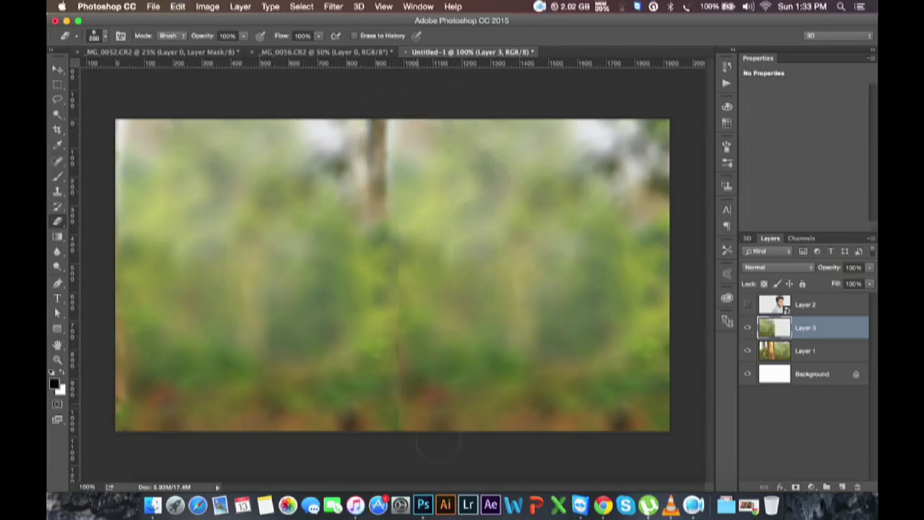
left_click_drag(380, 230, 385, 427)
Enlarge the copied half to about 114%, reposition it and merge it into Layer 1
key("ctrl+t")
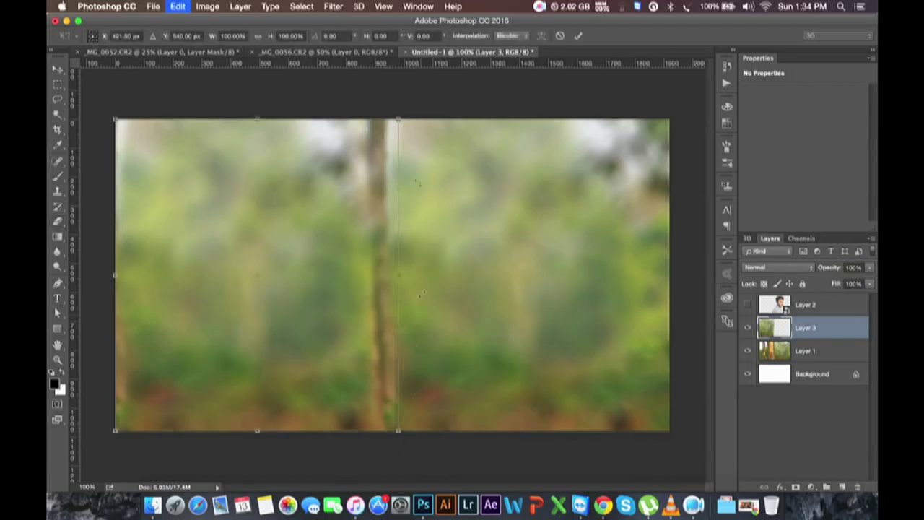
left_click_drag(402, 116, 427, 100)
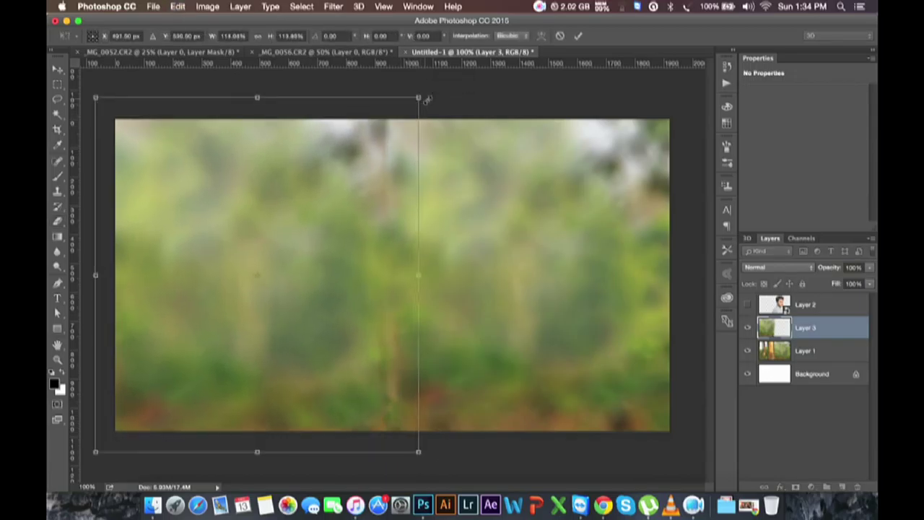
key("Return")
key("ctrl+z")
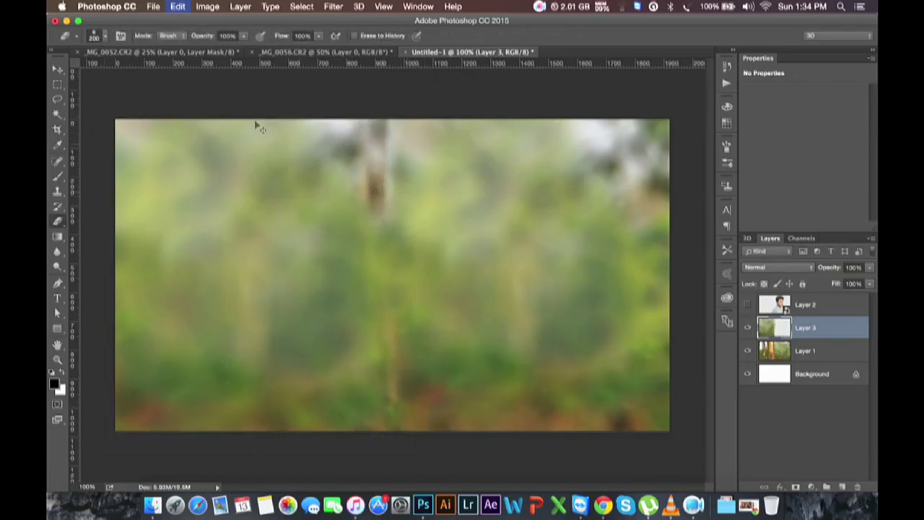
key("v")
left_click_drag(273, 160, 274, 168)
key("ctrl+e")
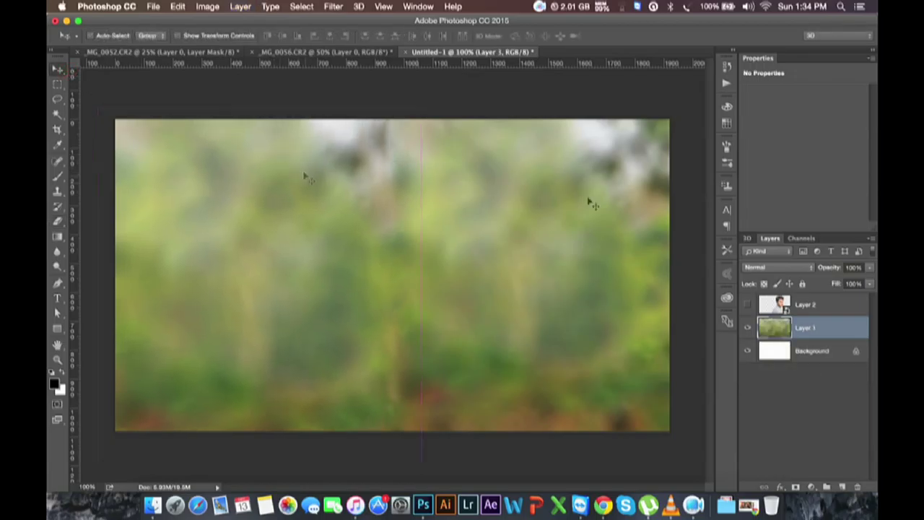
Show the portrait layer again, nudge it right, and bring the _MG_0056.CR2 document forward
left_click(748, 305)
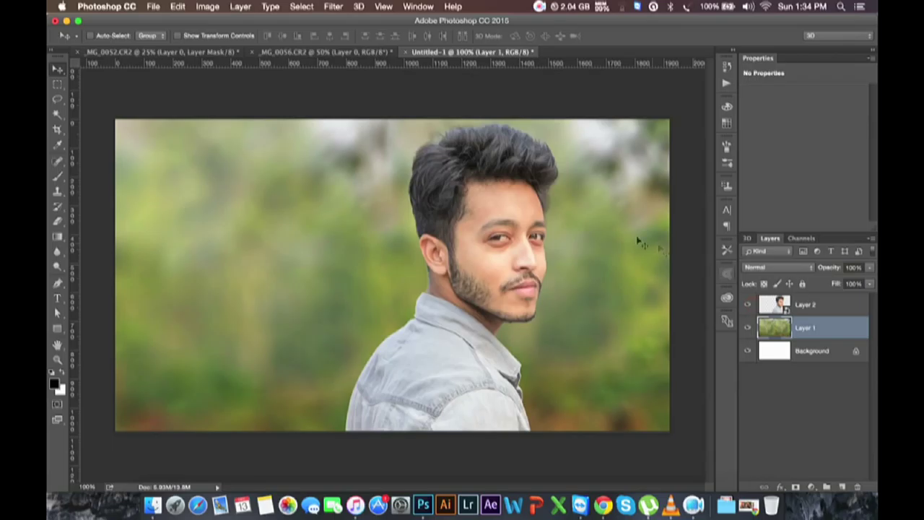
left_click(790, 304)
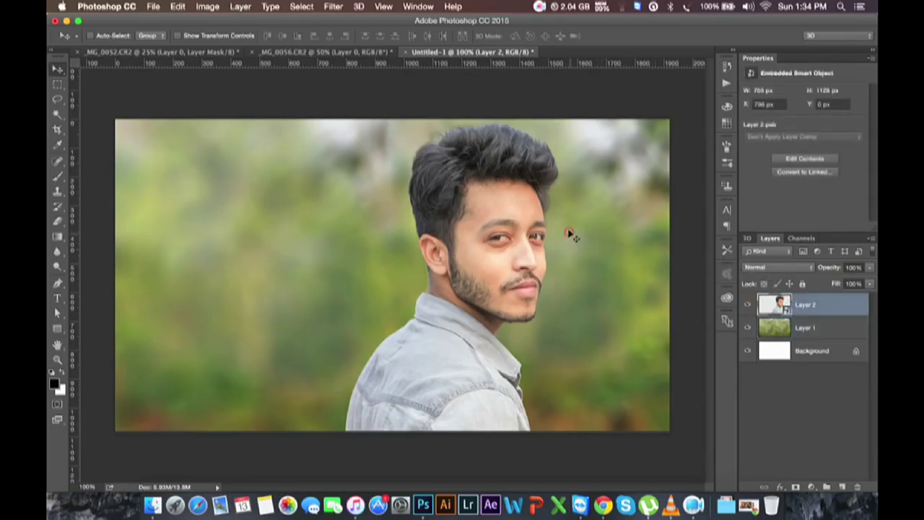
left_click_drag(571, 233, 577, 233)
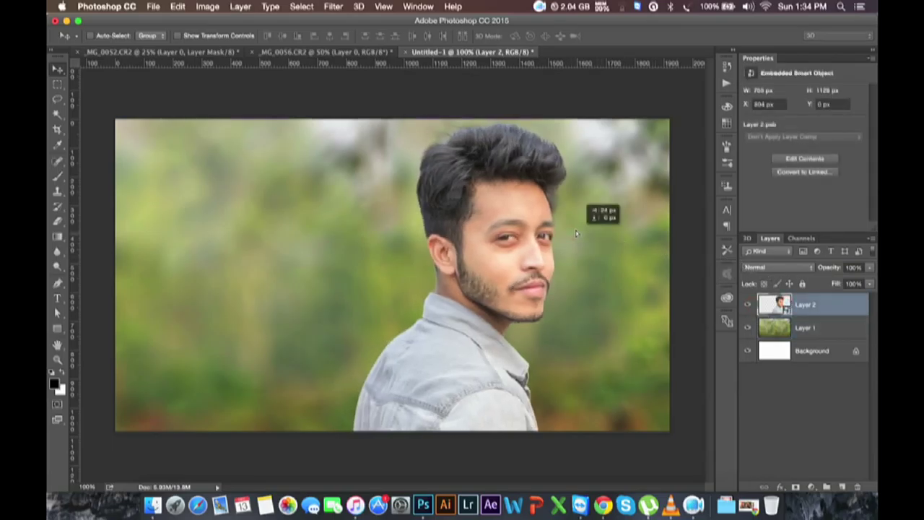
left_click(274, 52)
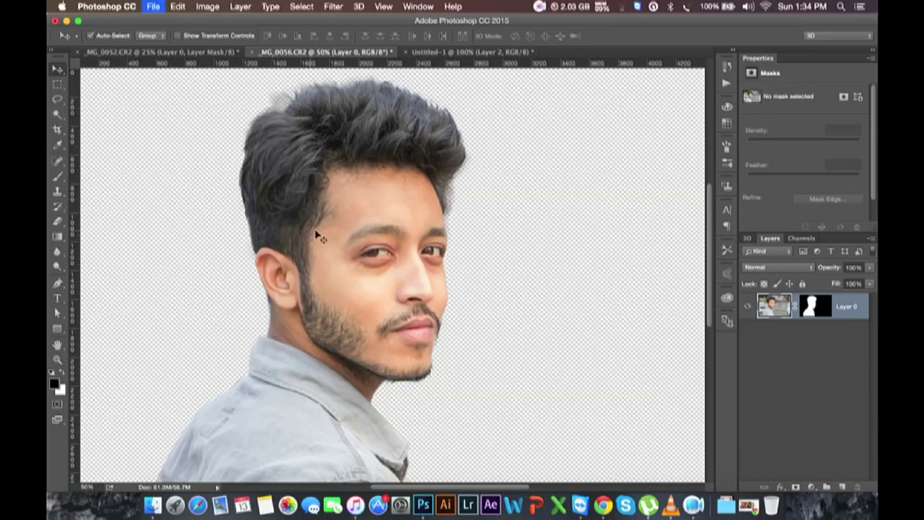
Save the cutout as _MG_0056.psd and close it
key("super+shift+s")
left_click(596, 287)
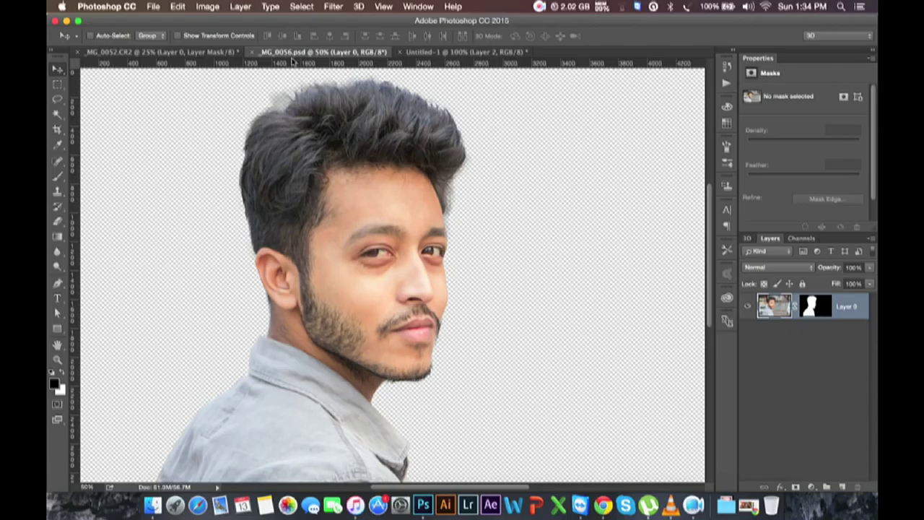
left_click(256, 52)
Drag the _MG_0052.CR2 full-body cutout onto Untitled-1 as a new layer
left_click(181, 51)
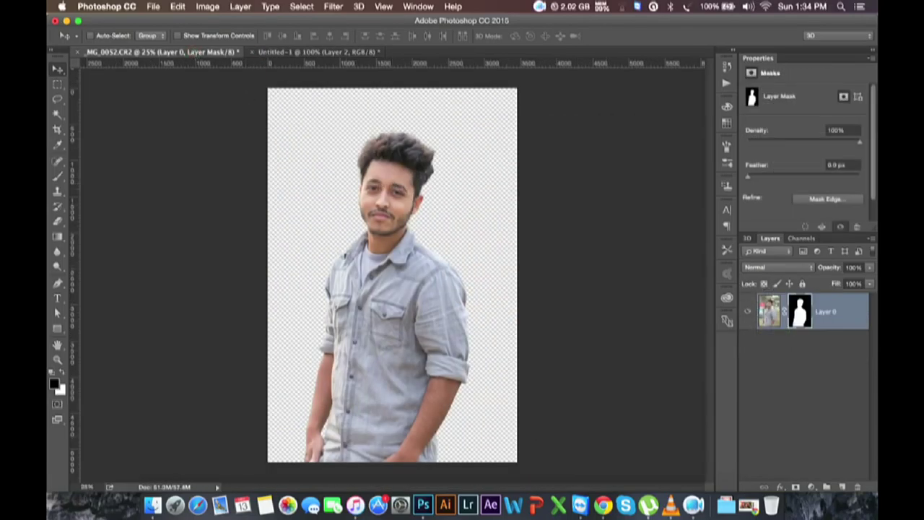
left_click_drag(402, 188, 368, 63)
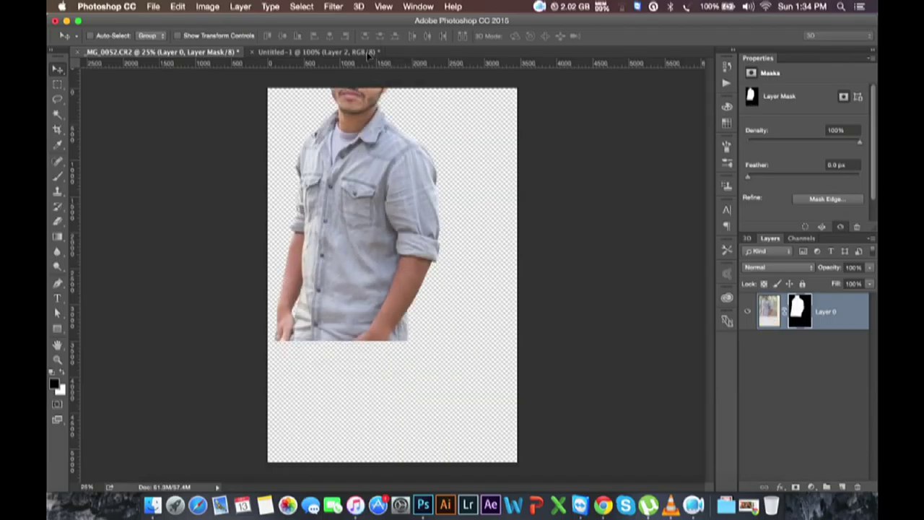
left_click_drag(356, 216, 361, 217)
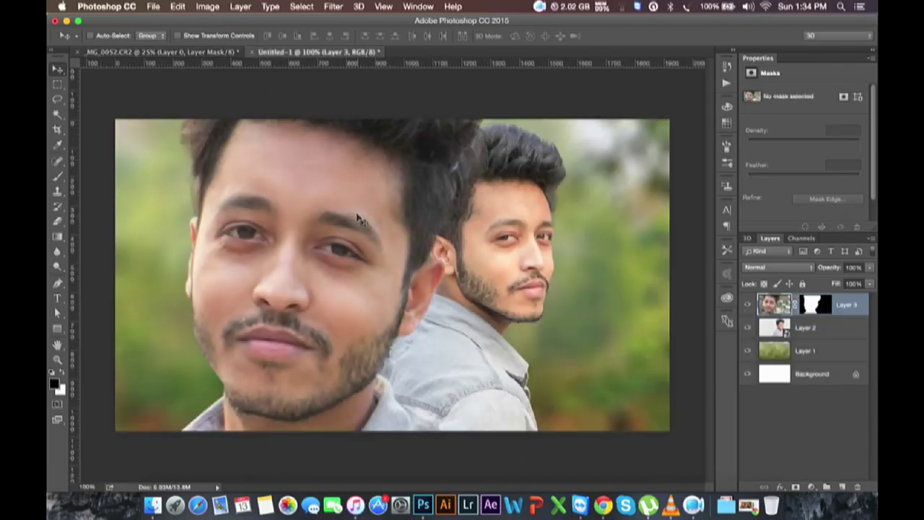
Make Layer 3 a smart object, shrink it to about 23% on the left, and stack it below Layer 2
right_click(848, 307)
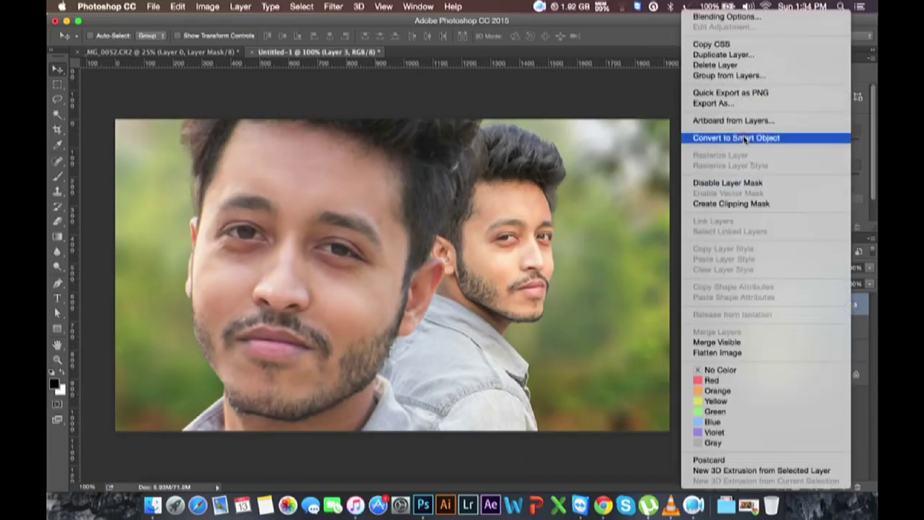
left_click(751, 138)
key("super+t")
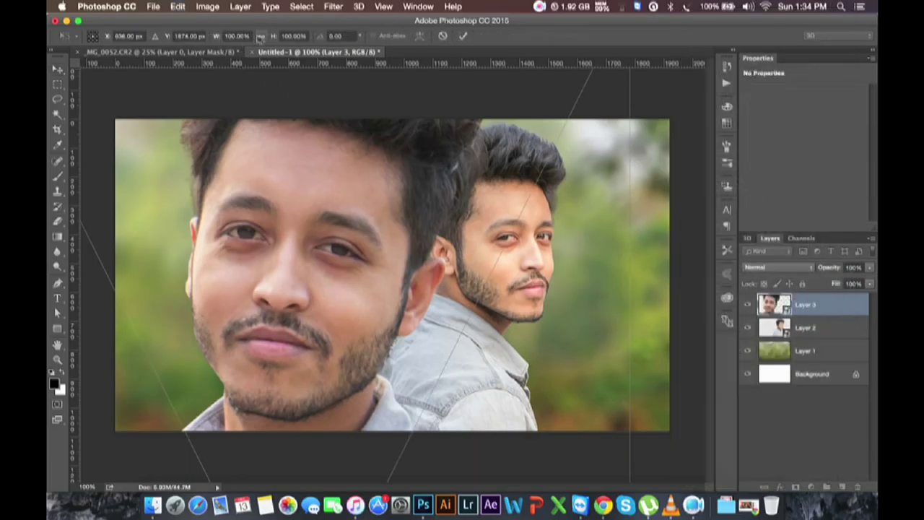
left_click(234, 36)
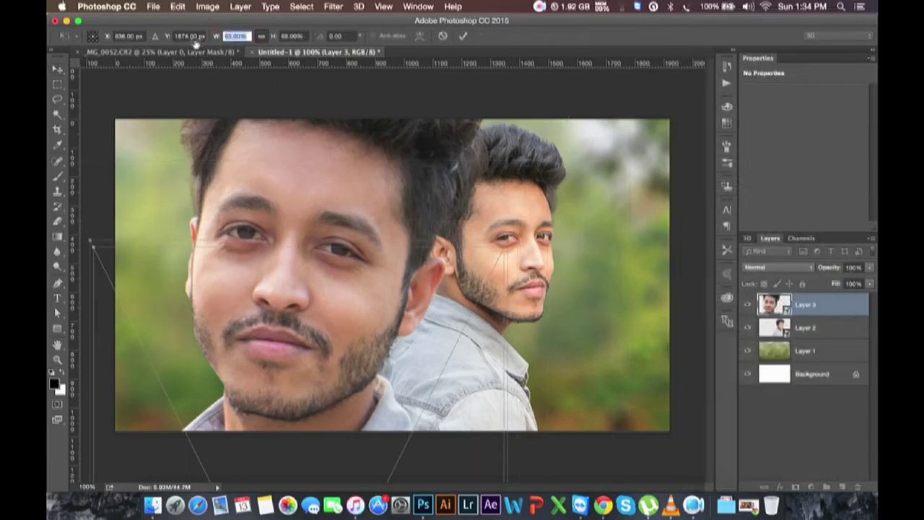
type("43")
key("Return")
mouse_move(326, 420)
left_mouse_down()
mouse_move(411, 145)
mouse_move(347, 209)
mouse_move(359, 171)
left_mouse_up()
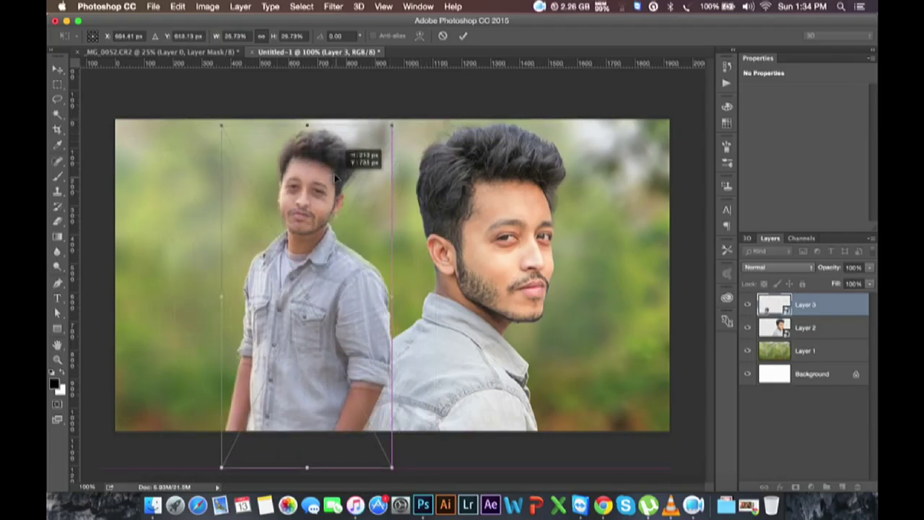
left_click_drag(393, 132, 332, 189)
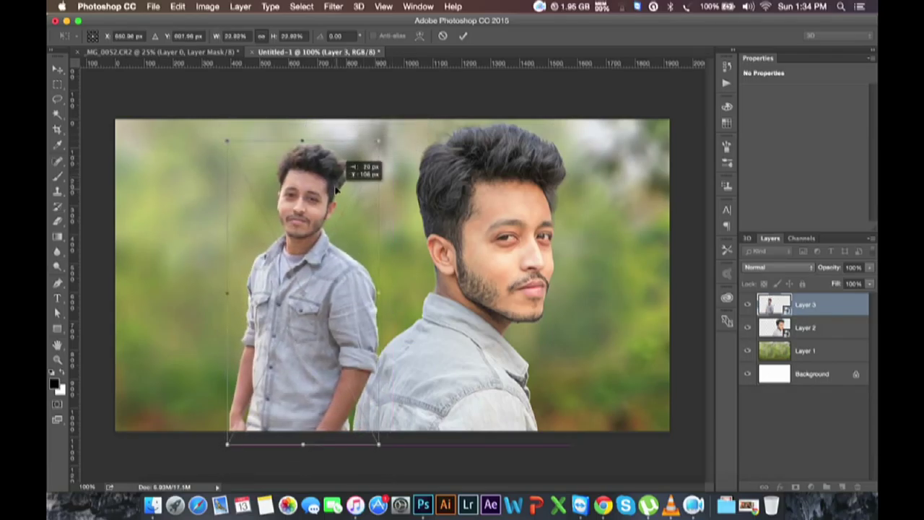
left_click_drag(332, 189, 338, 202)
left_click(463, 36)
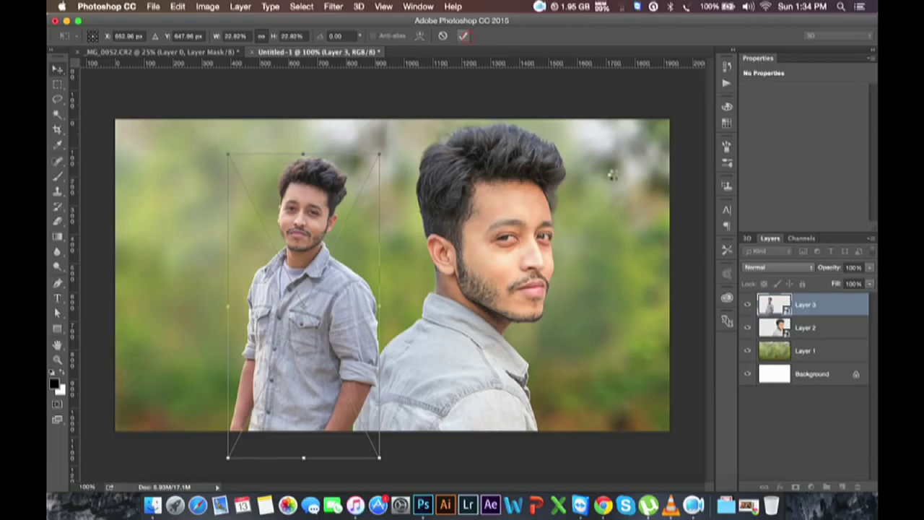
left_click_drag(804, 306, 805, 337)
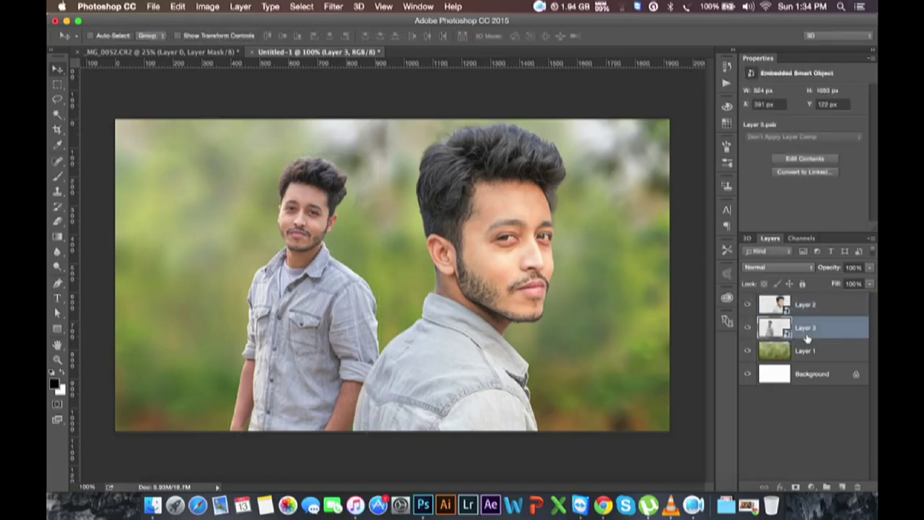
Nudge the small figure left, then enlarge and reposition the close-up portrait
left_click_drag(370, 251, 355, 270)
left_click(838, 306)
mouse_move(505, 321)
left_mouse_down()
mouse_move(482, 312)
mouse_move(480, 336)
left_mouse_up()
key("ctrl+t")
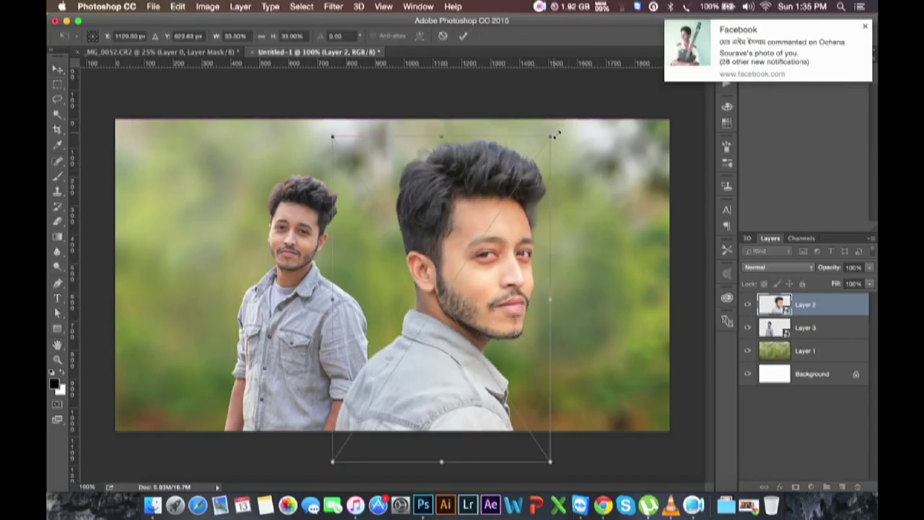
left_click_drag(554, 133, 586, 117)
left_click_drag(524, 184, 524, 191)
key("Return")
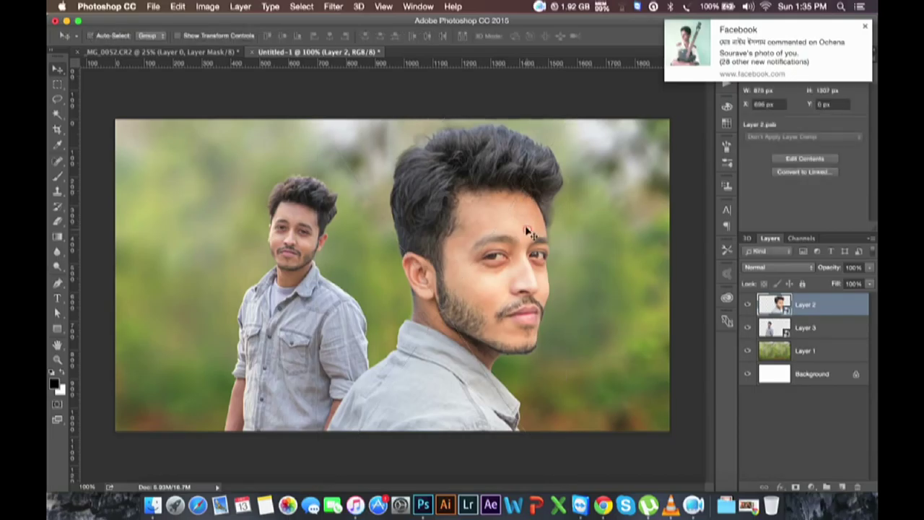
left_click_drag(527, 227, 533, 221)
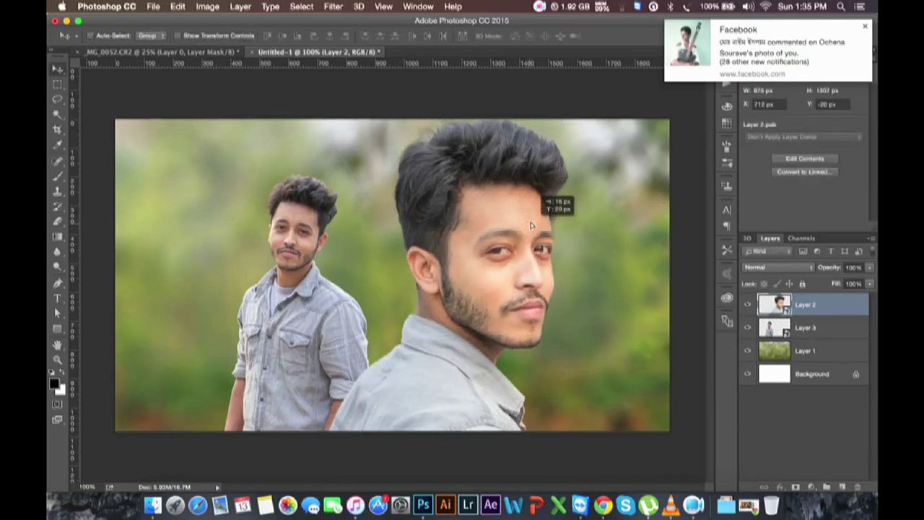
Nudge the full-body figure slightly left and rotate it about 1.6 degrees
left_click(826, 325)
left_click_drag(307, 322, 303, 321)
key("ctrl+t")
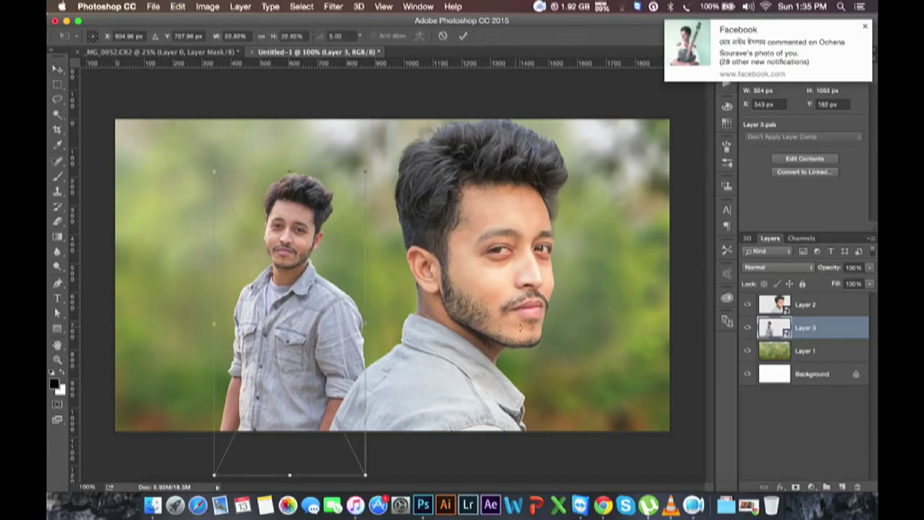
left_click_drag(548, 318, 553, 309)
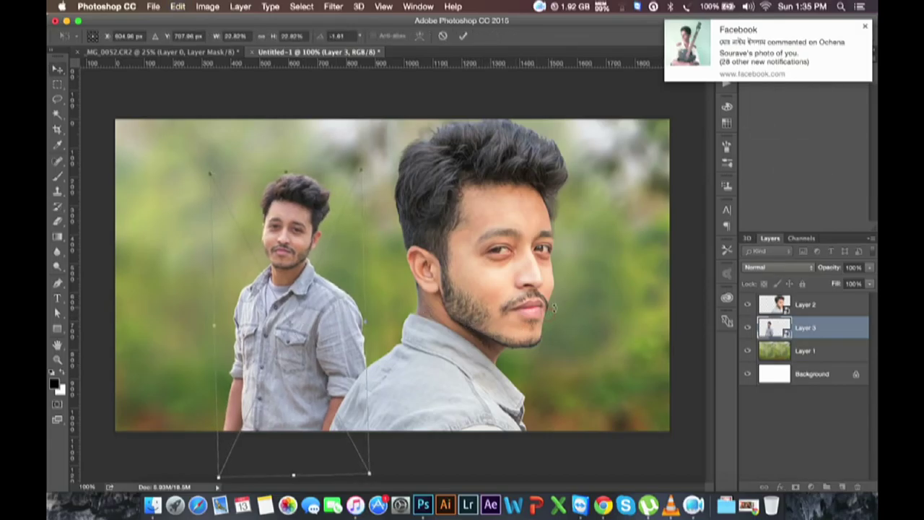
key("Return")
left_click(539, 6)
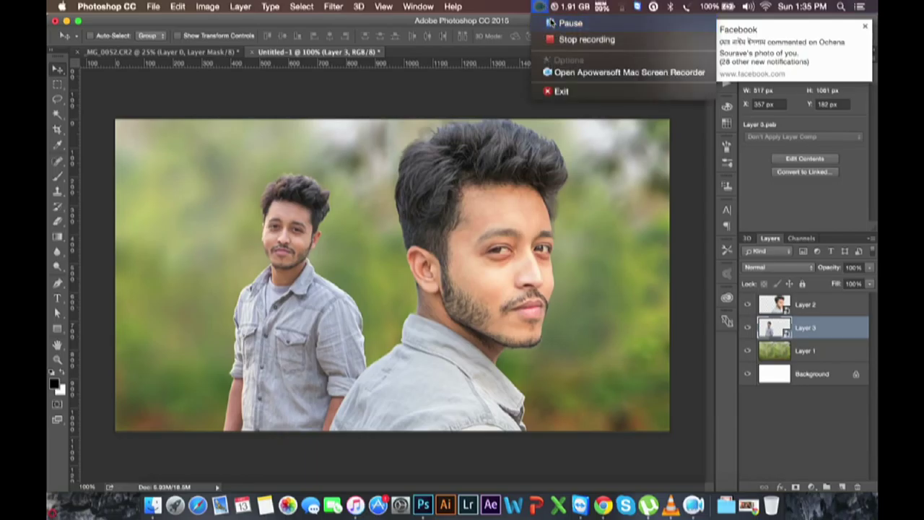
left_click(539, 6)
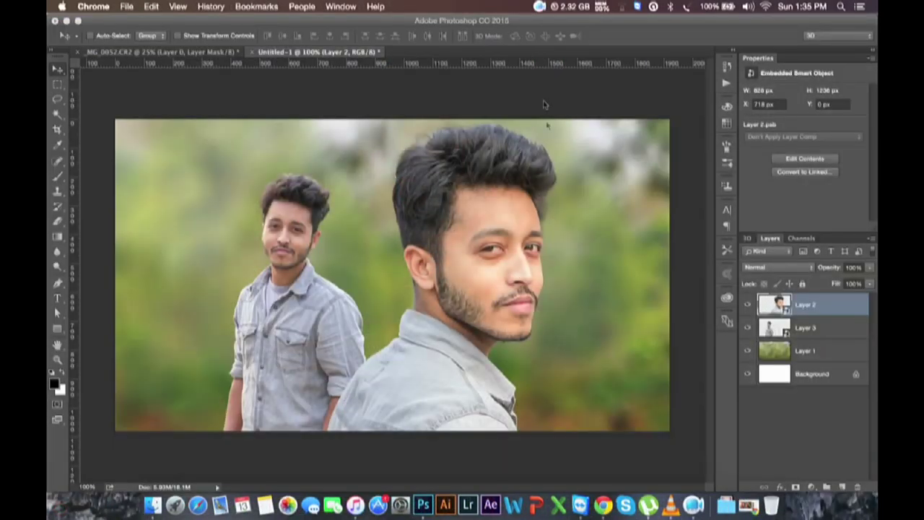
left_click(545, 104)
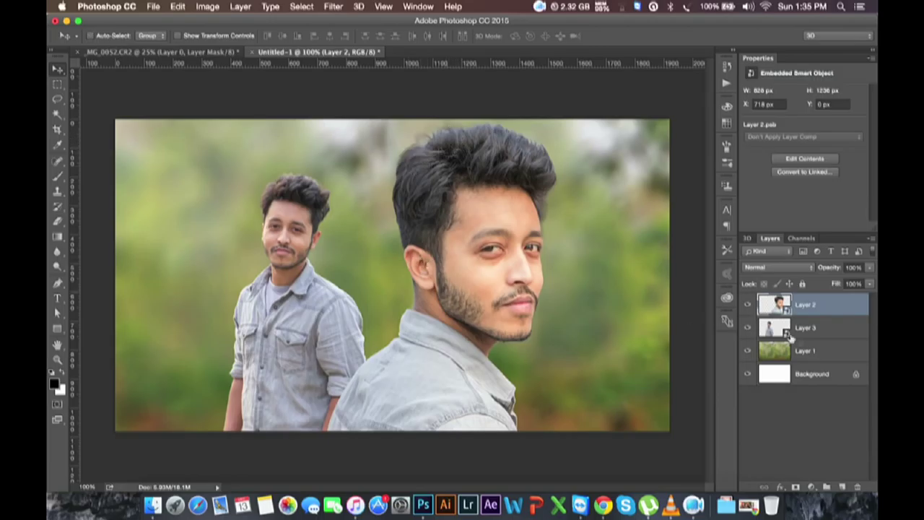
Rotate the full-body figure on Layer 3 to about -2.3 degrees and commit the transform
left_click(814, 329)
key("ctrl+t")
left_click_drag(578, 298, 578, 287)
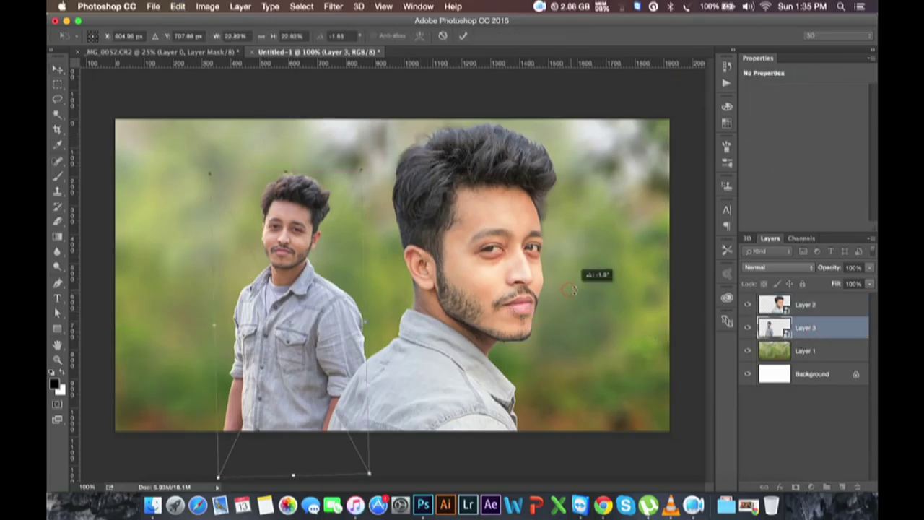
key("Return")
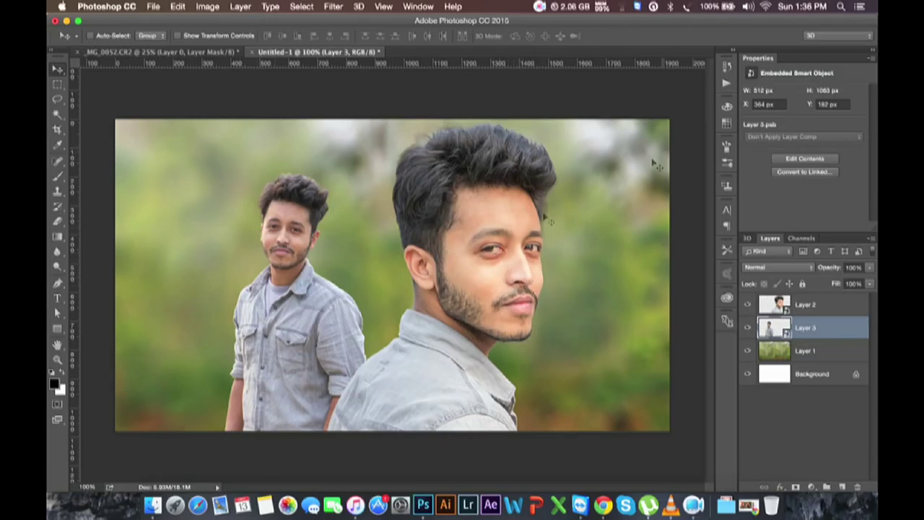
left_click(804, 349)
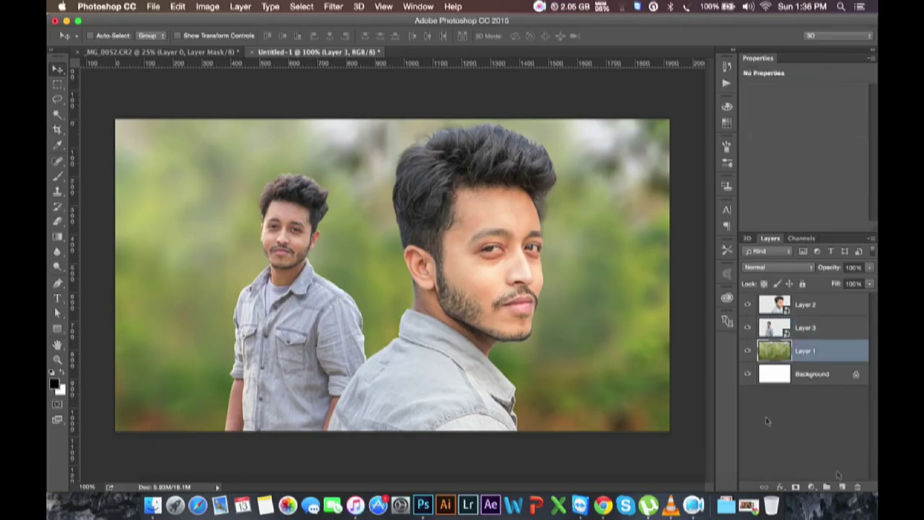
Add a new layer above the green background and sample a light colour from the photo
left_click(841, 487)
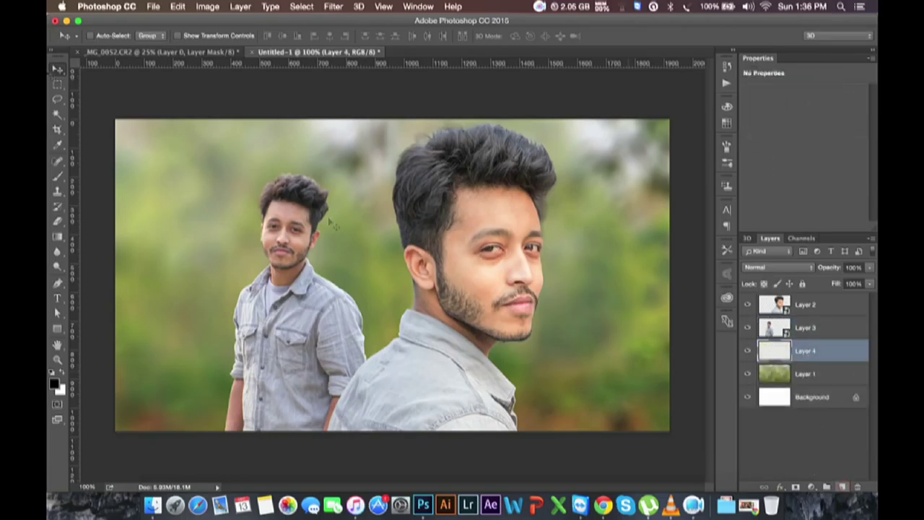
left_click(58, 148)
left_click(339, 128)
Paint a pale glow with a 175 px soft round brush and move it top-right
left_click(58, 175)
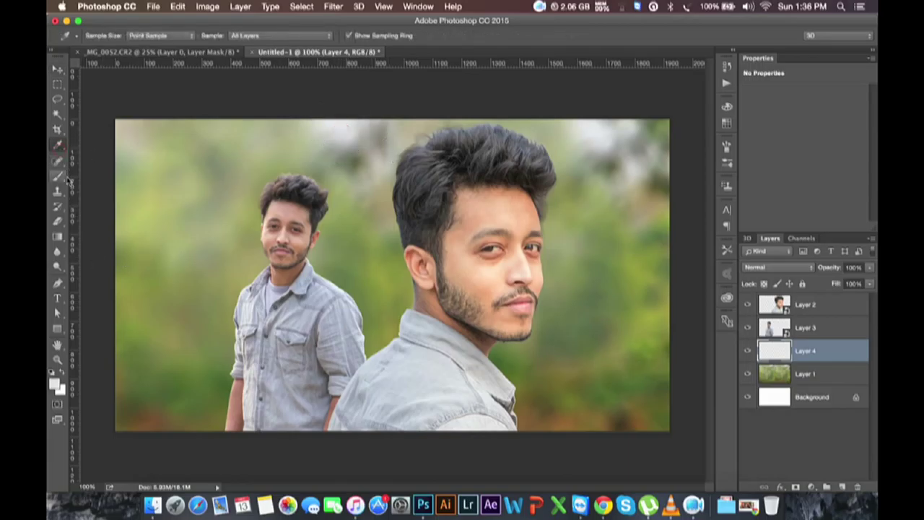
right_click(269, 217)
left_click(400, 293)
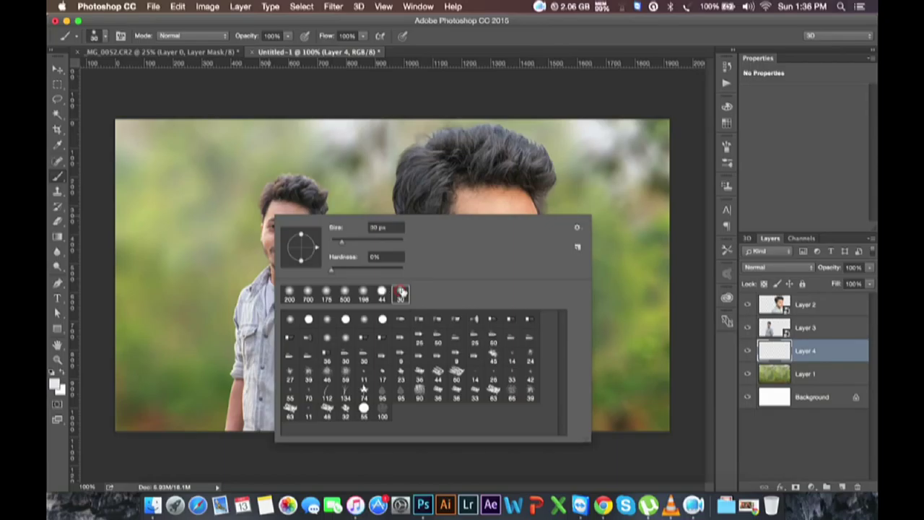
left_click_drag(382, 245, 385, 244)
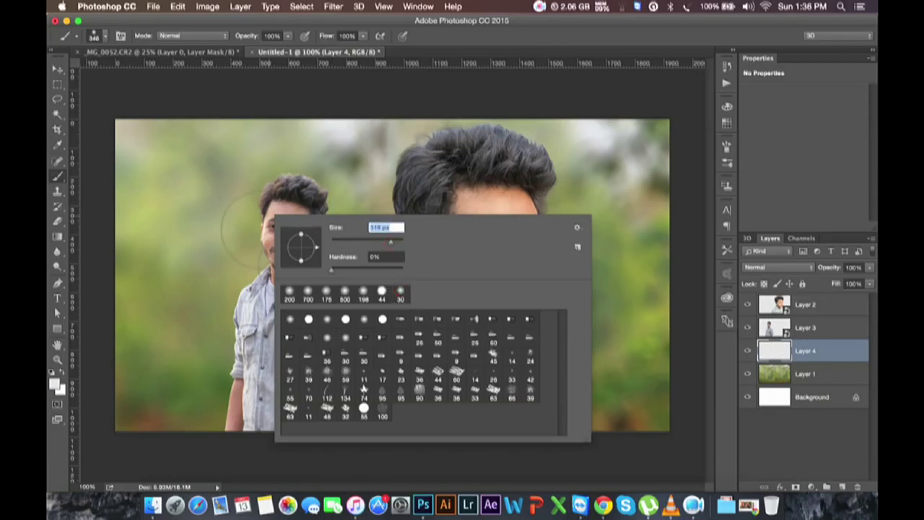
key("Return")
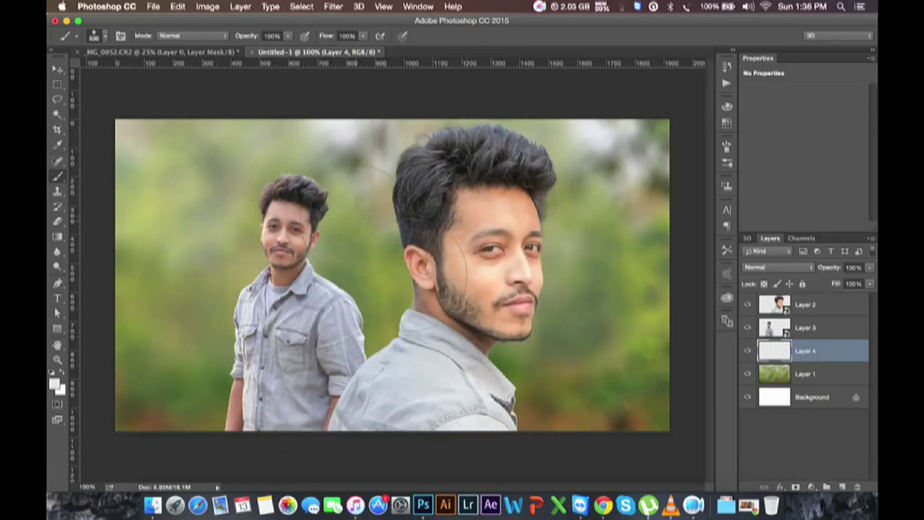
left_click_drag(365, 238, 365, 288)
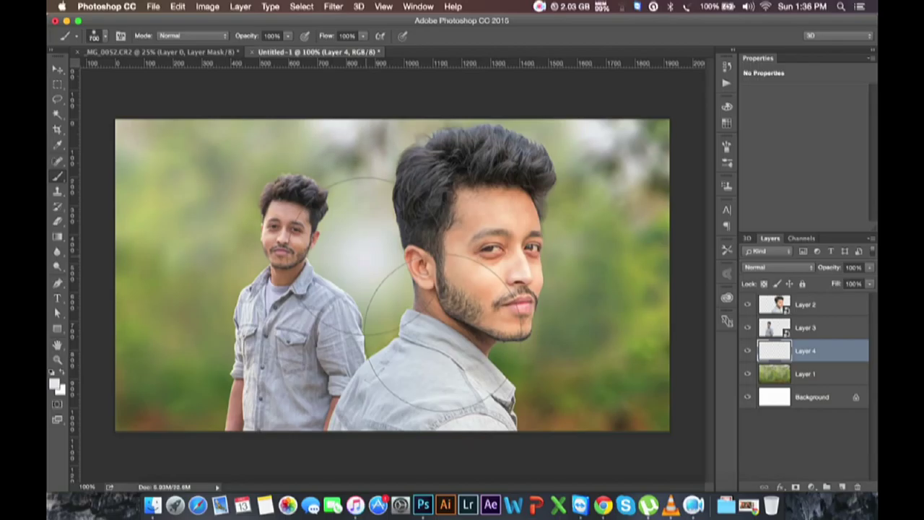
key("v")
mouse_move(375, 273)
left_mouse_down()
mouse_move(600, 223)
mouse_move(625, 178)
left_mouse_up()
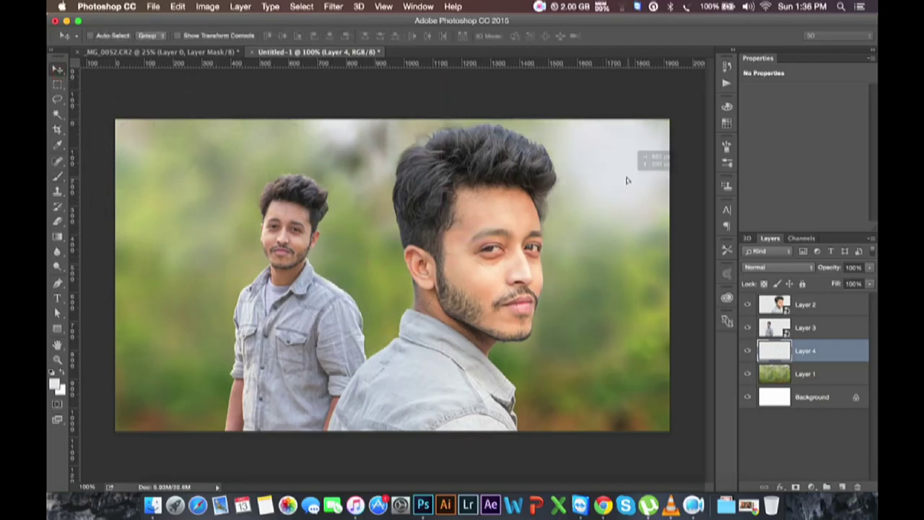
Set Layer 4 to Screen, enlarge it about 183%, and move it above both men
left_click(769, 269)
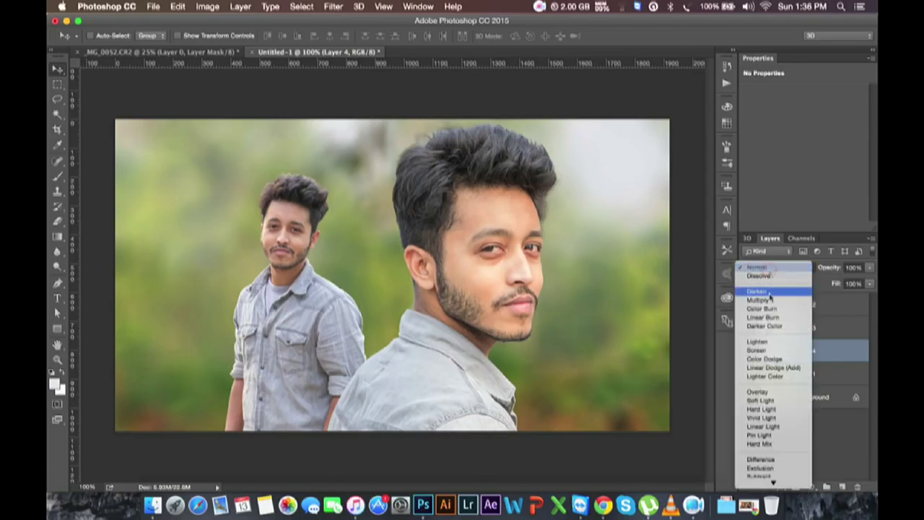
left_click(764, 352)
key("ctrl+t")
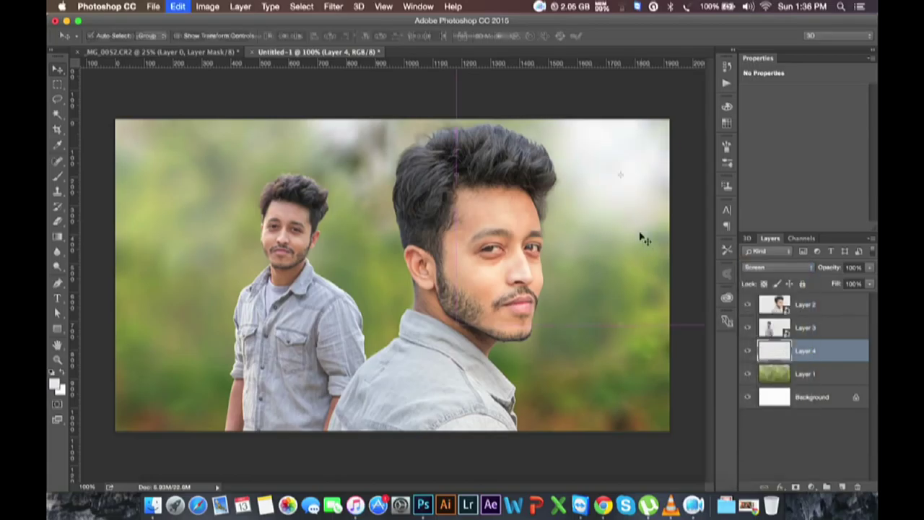
left_click_drag(457, 329, 310, 457)
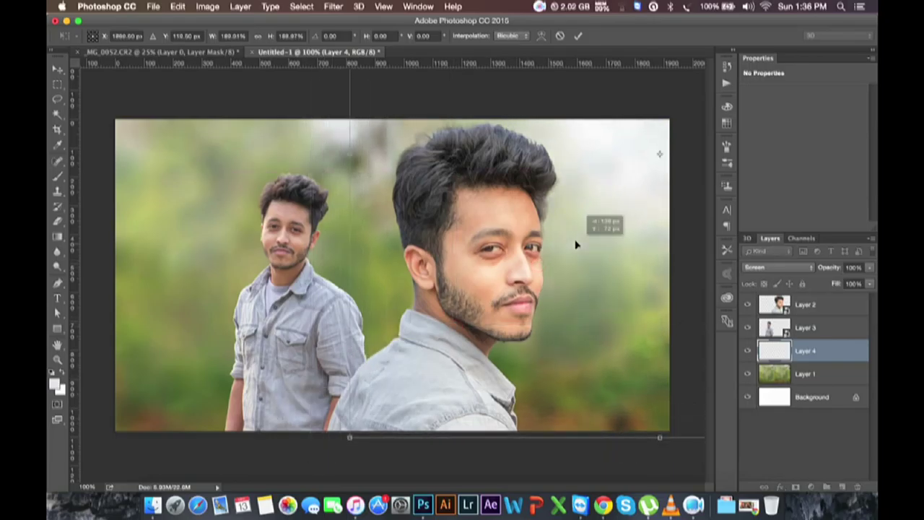
key("Return")
left_click_drag(817, 348, 810, 299)
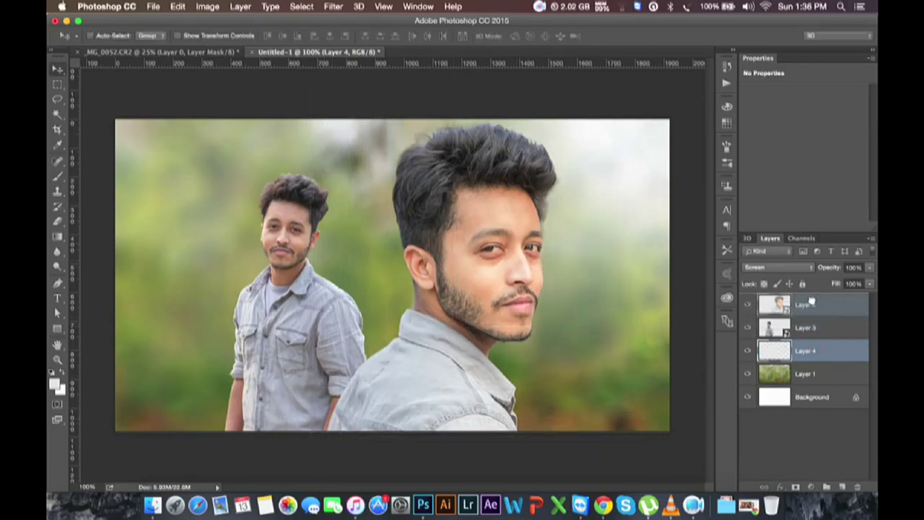
left_click_drag(619, 249, 617, 258)
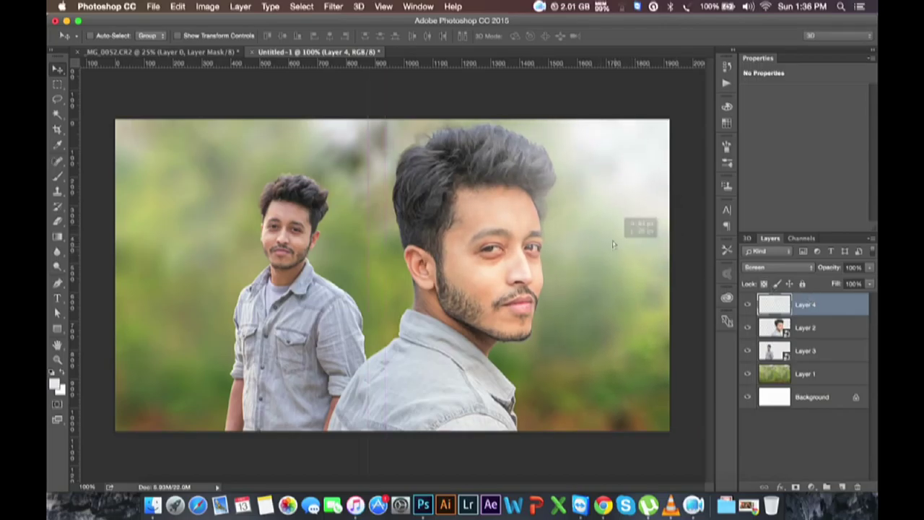
left_click_drag(617, 257, 625, 210)
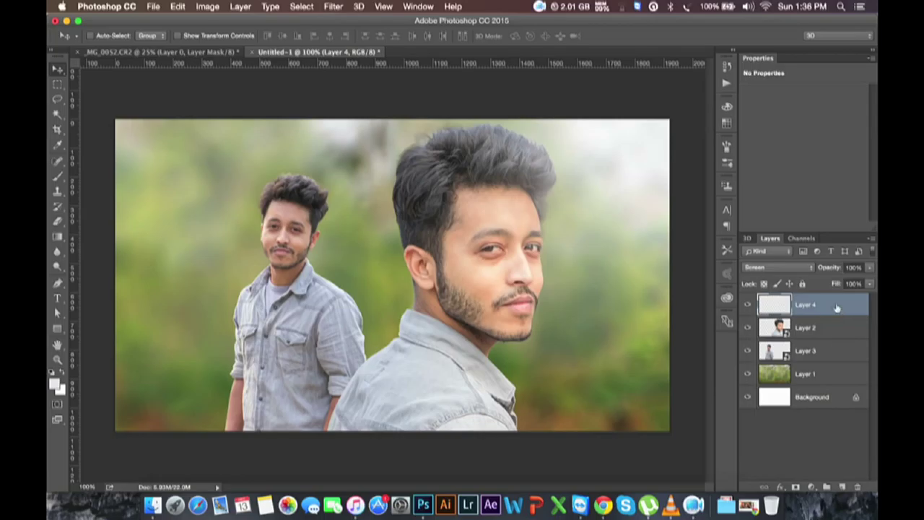
Duplicate the glow, place the copy beneath both men and shift it left
key("ctrl+j")
left_click_drag(810, 305, 801, 384)
mouse_move(650, 210)
left_mouse_down()
mouse_move(116, 226)
mouse_move(110, 217)
left_mouse_up()
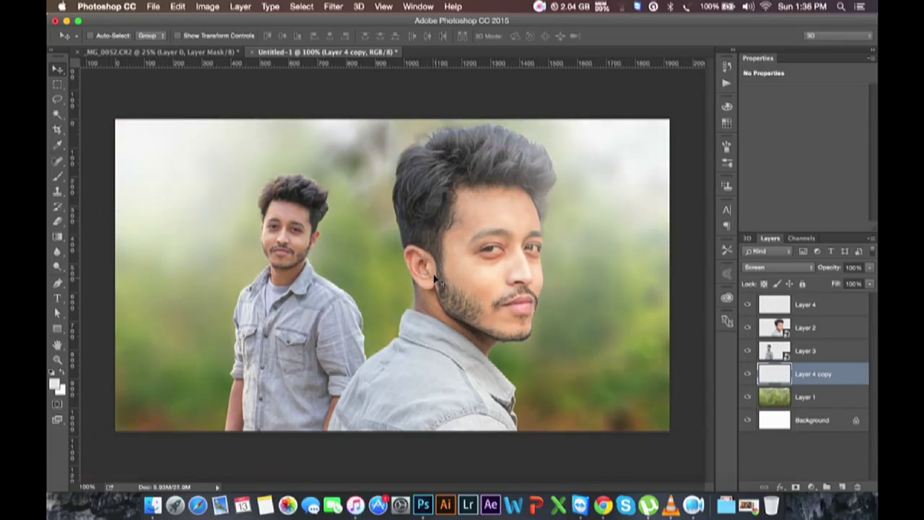
Lower the Layer 4 copy glow's opacity to 40%
left_click(850, 267)
left_click_drag(836, 267, 698, 270)
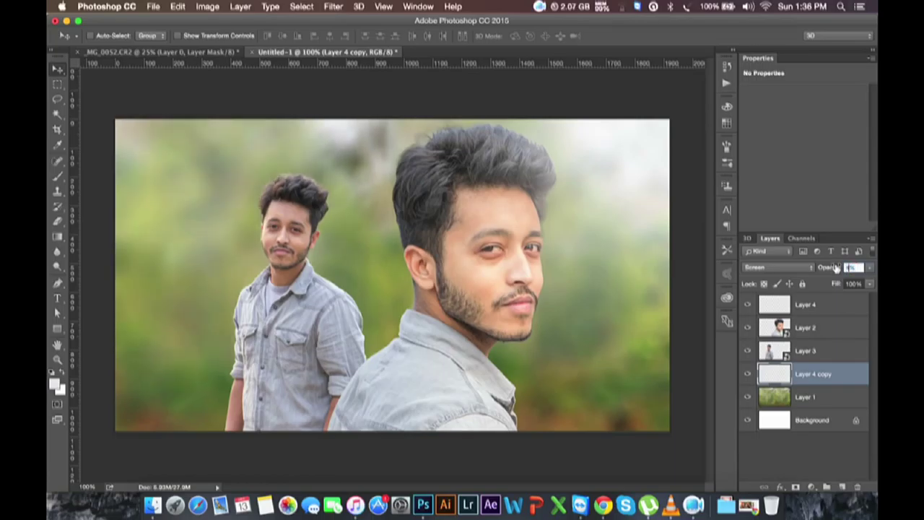
key("4")
left_click_drag(321, 248, 375, 301)
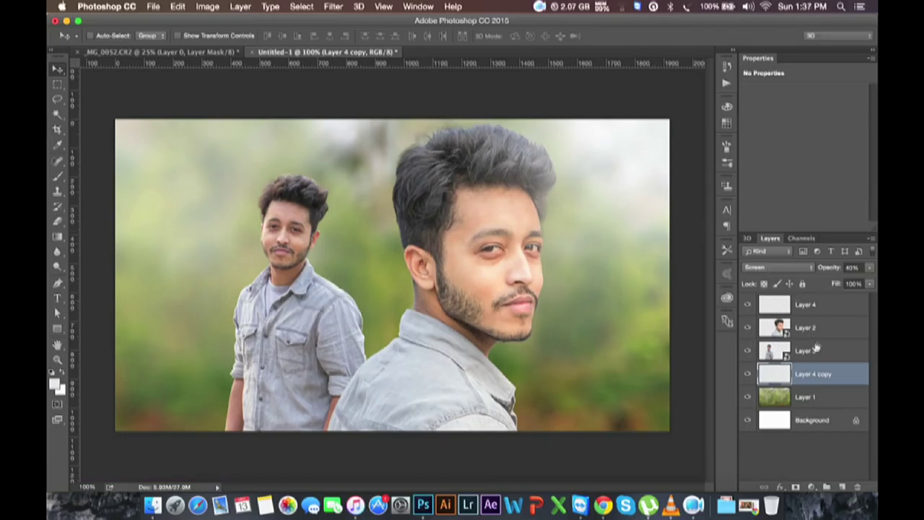
Set the top Layer 4 glow's opacity to 60%
left_click(816, 306)
left_click(835, 267)
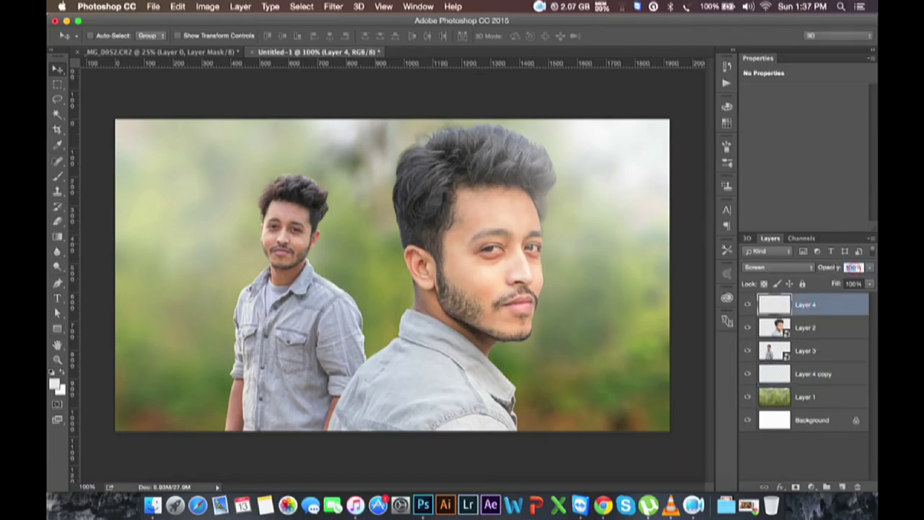
type("0")
key("Return")
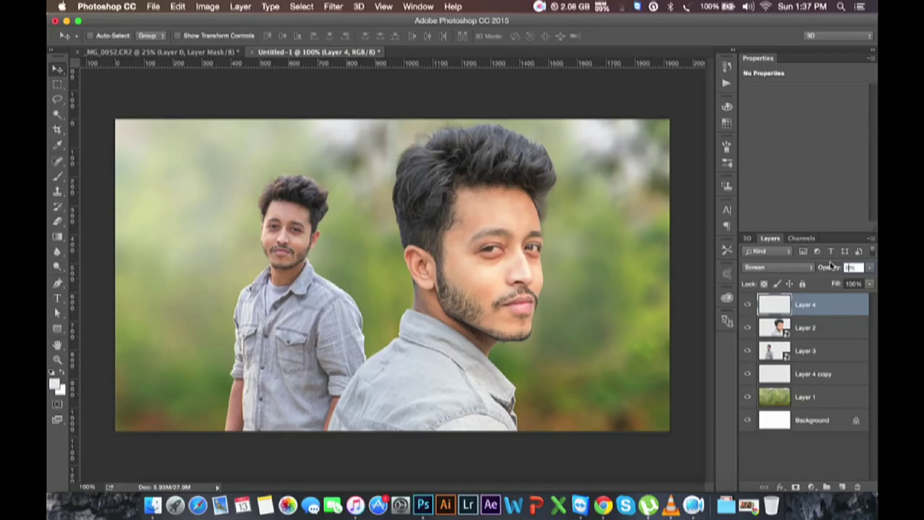
type("60")
key("Return")
key("Return")
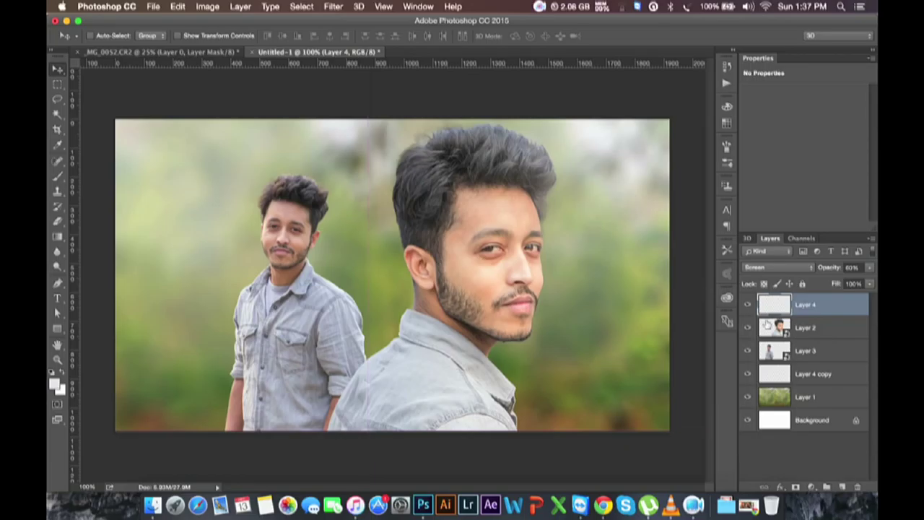
left_click(813, 330)
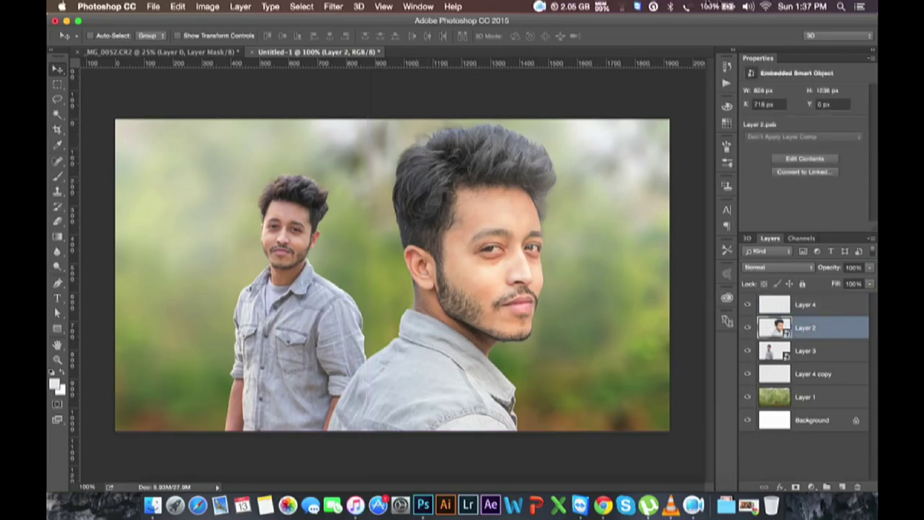
left_click(539, 6)
left_click(551, 26)
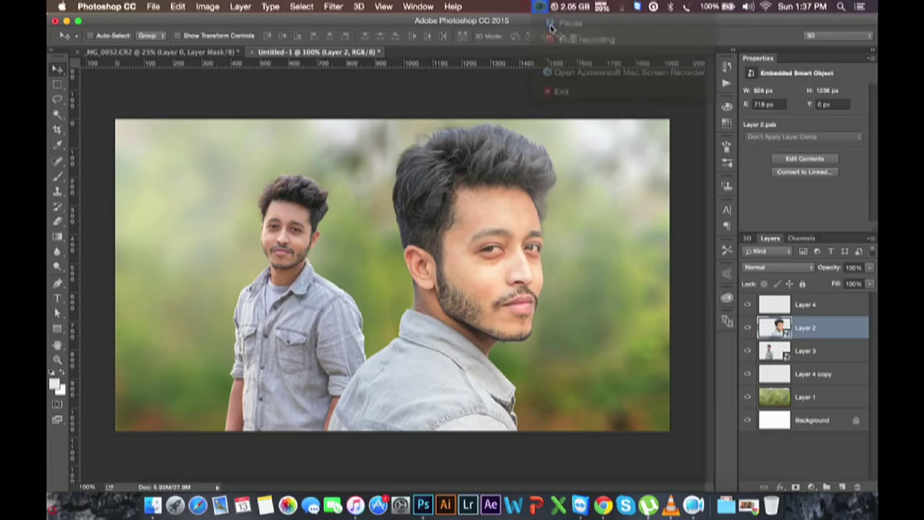
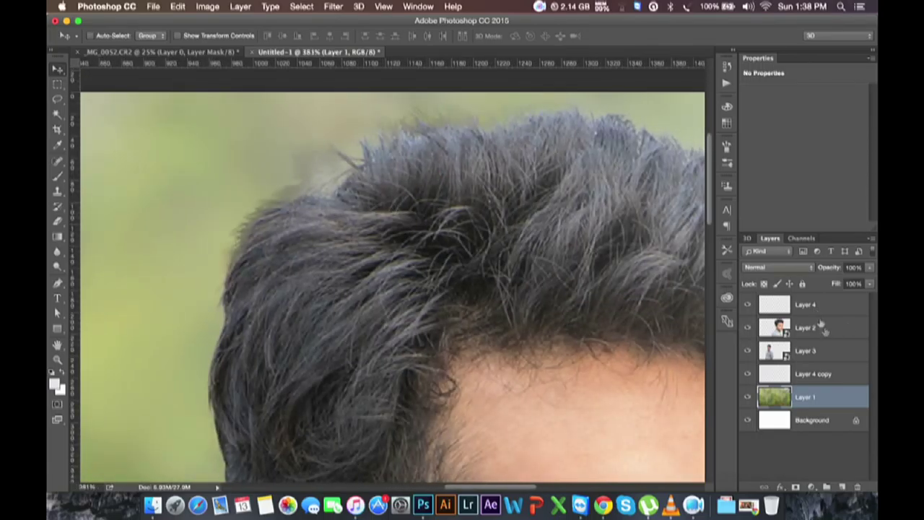
Add a layer mask to Layer 2 and set the brush to about 83 px
left_click(822, 328)
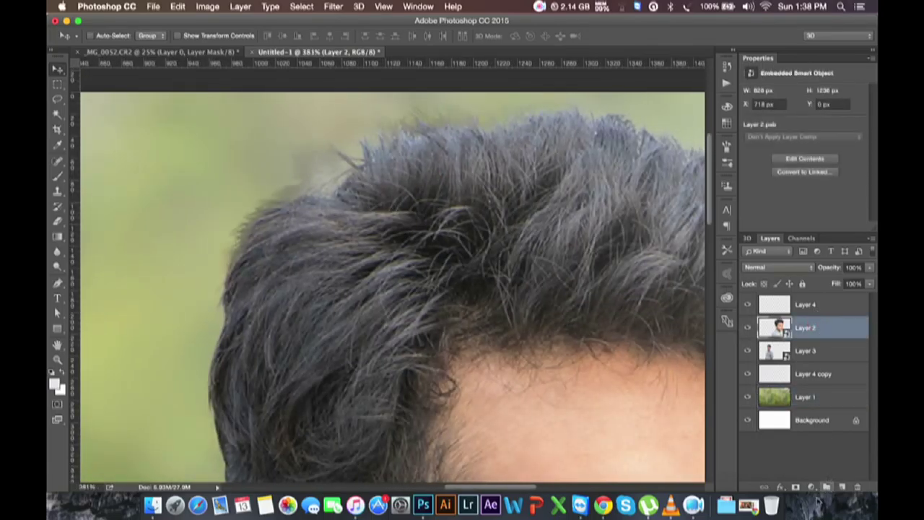
left_click(797, 488)
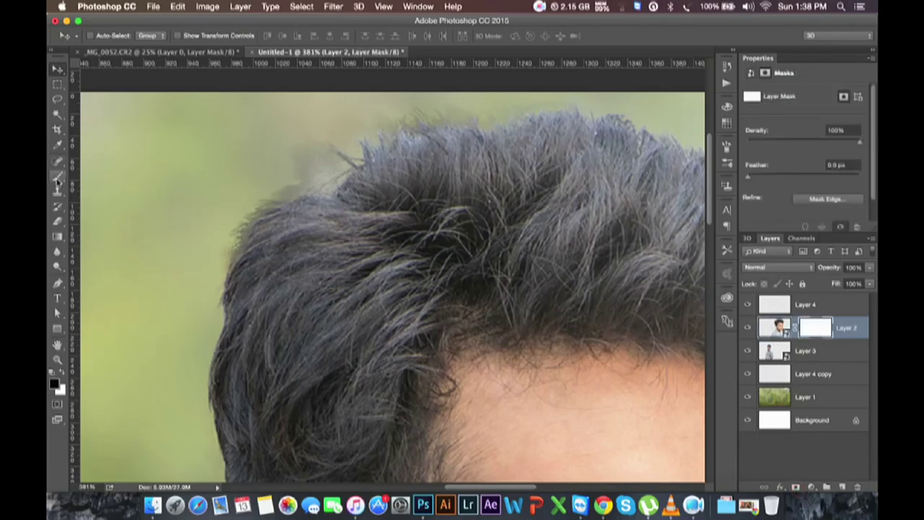
left_click(57, 176)
right_click(272, 166)
left_click_drag(384, 191, 358, 191)
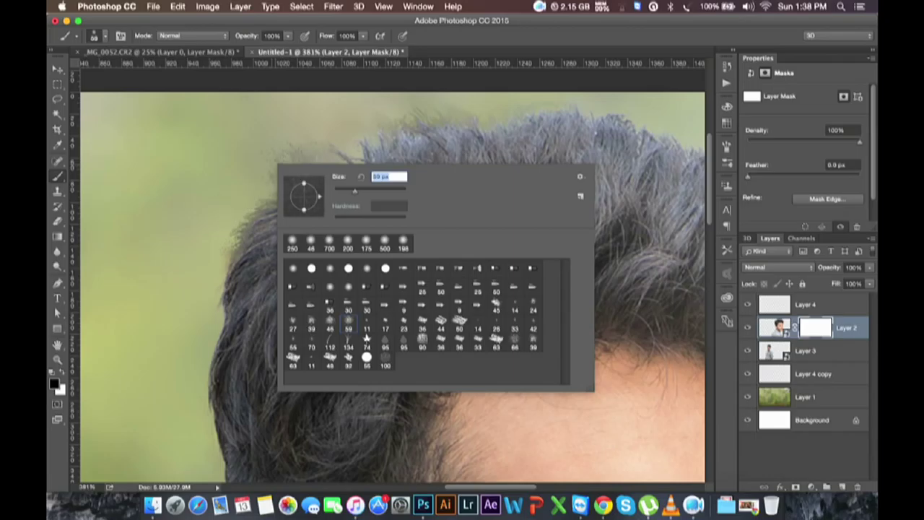
key("Return")
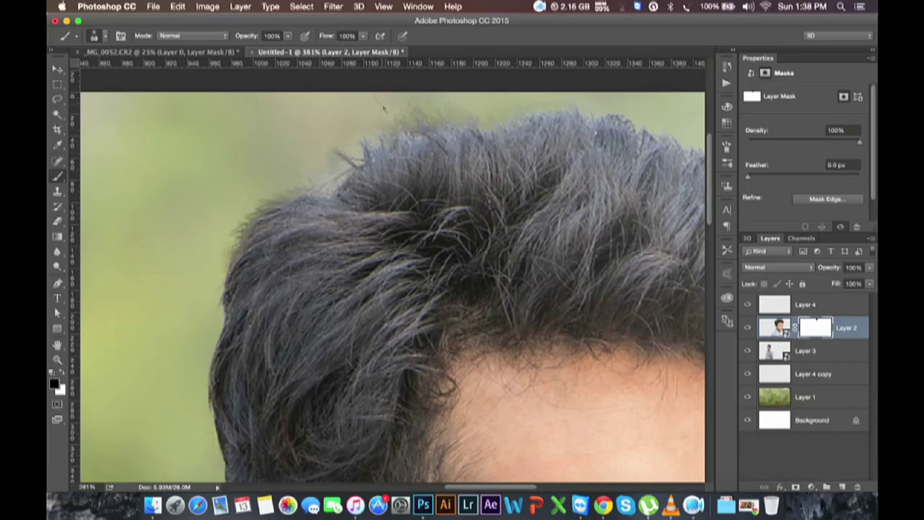
Paint the mask at about 16 px to hide speckles around the hair and face, then fit the image on screen
scroll(458, 120, "down", 2)
scroll(457, 120, "right", 5)
scroll(274, 119, "right", 5)
scroll(305, 165, "right", 3)
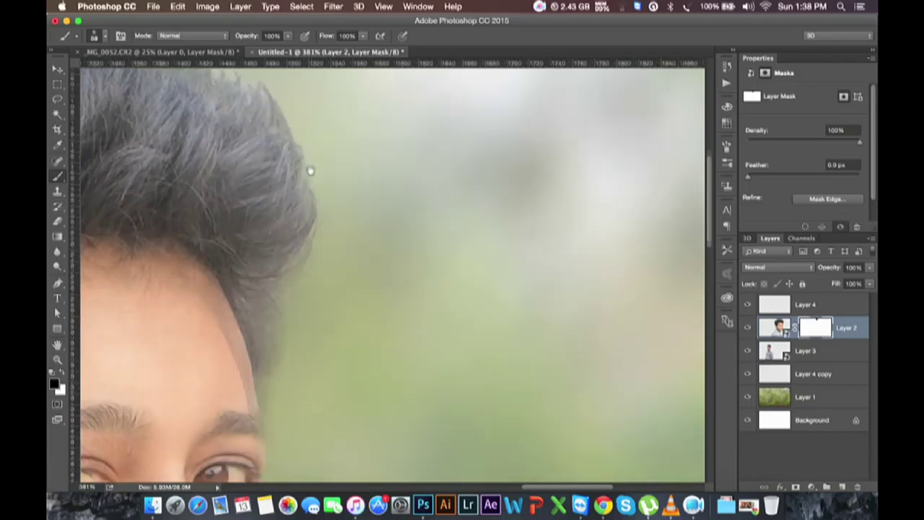
scroll(310, 170, "down", 5)
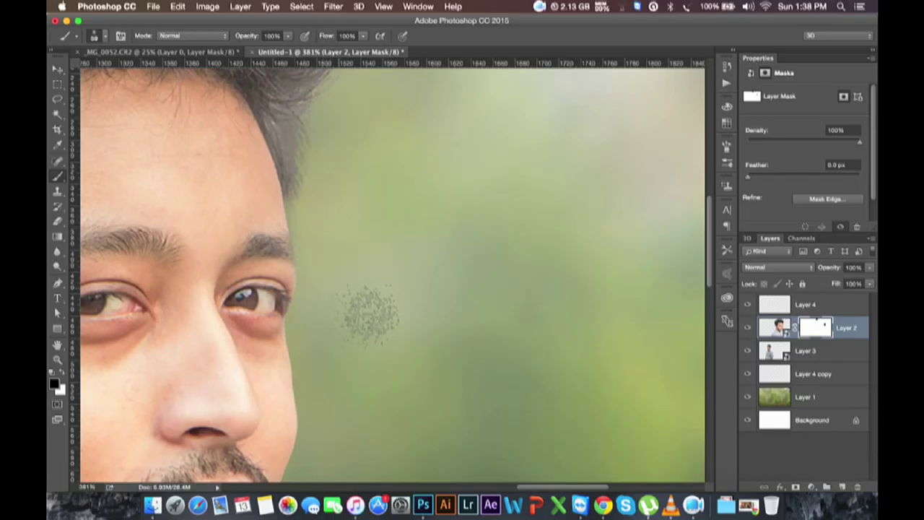
key("bracketleft")
key("bracketleft")
key("bracketleft")
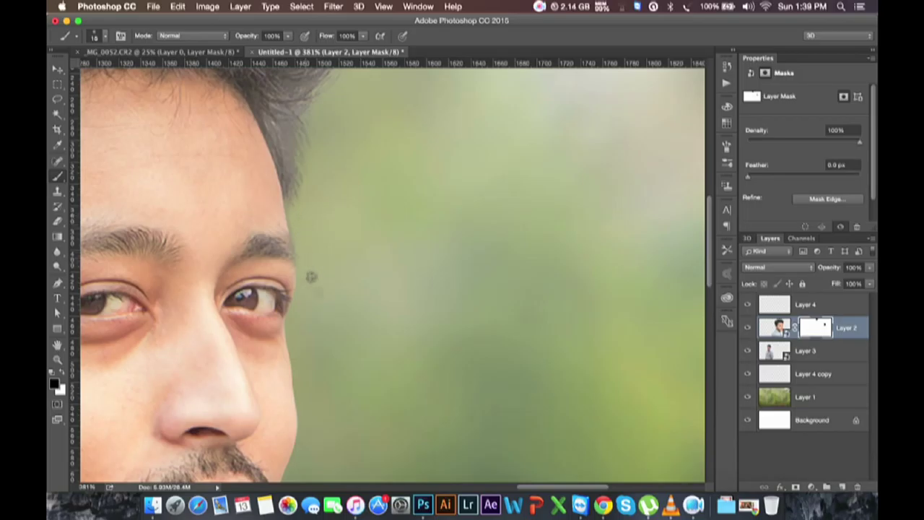
key("super+0")
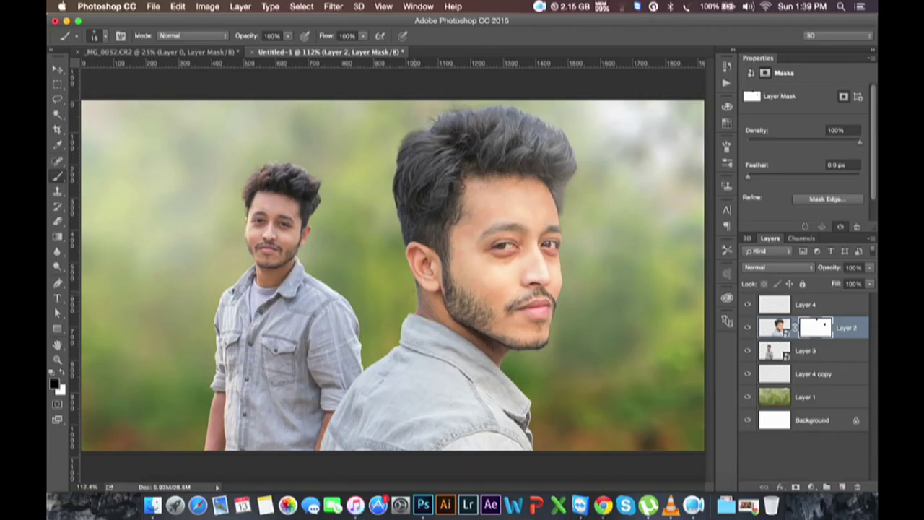
Move the smaller full-body man on Layer 3 slightly upward
left_click(58, 69)
key("super+1")
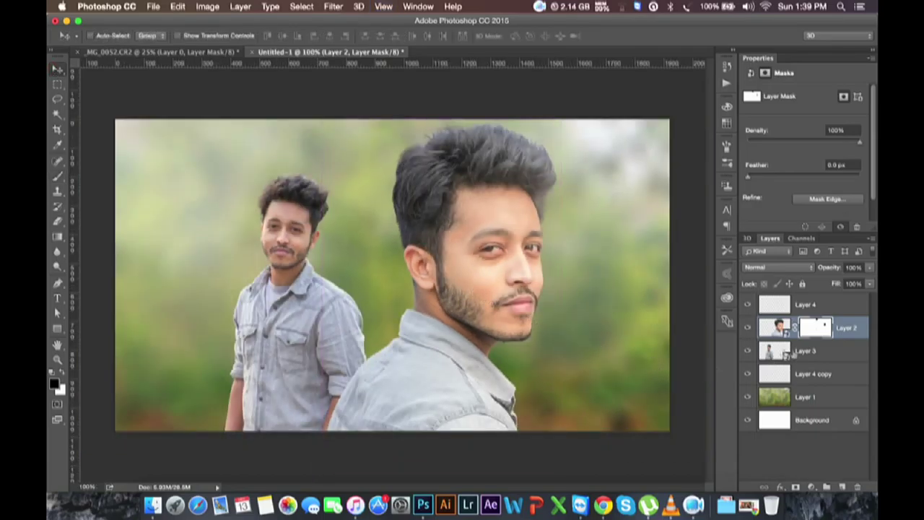
left_click(788, 352)
mouse_move(458, 323)
left_mouse_down()
mouse_move(458, 312)
mouse_move(474, 339)
mouse_move(466, 317)
left_mouse_up()
Scale the smaller man down to about 21% and tilt it about -3°
key("super+t")
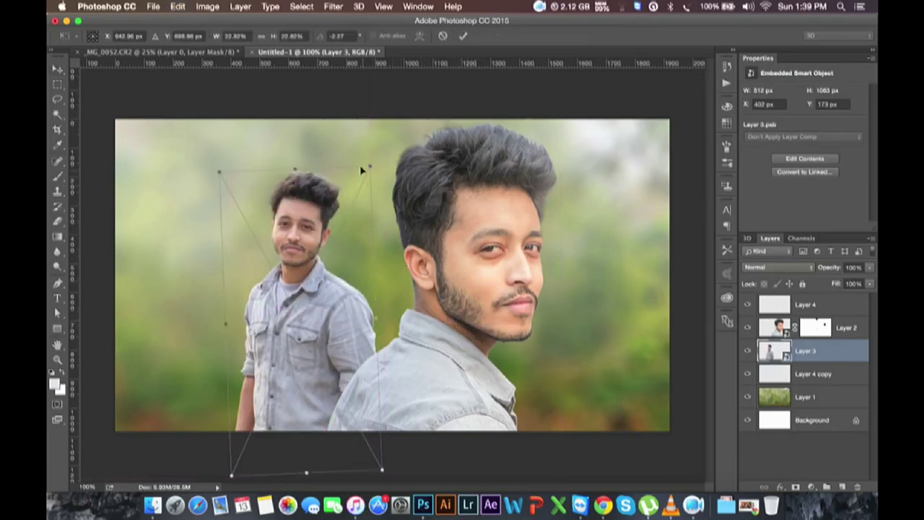
mouse_move(363, 170)
left_mouse_down()
mouse_move(337, 235)
mouse_move(354, 238)
mouse_move(337, 239)
left_mouse_up()
left_click_drag(438, 254, 386, 254)
key("Return")
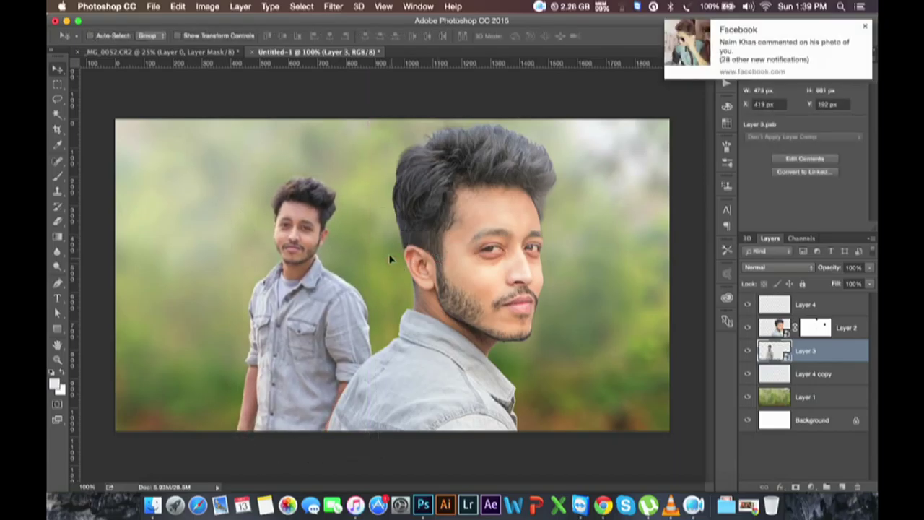
left_click(842, 303)
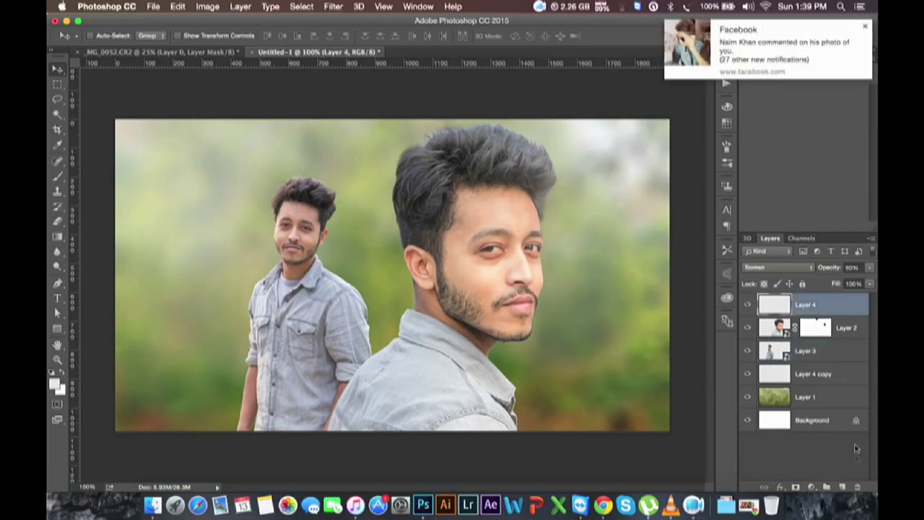
Fill new Layer 5 with a merged composite via Apply Image, then add empty Layer 6
left_click(841, 487)
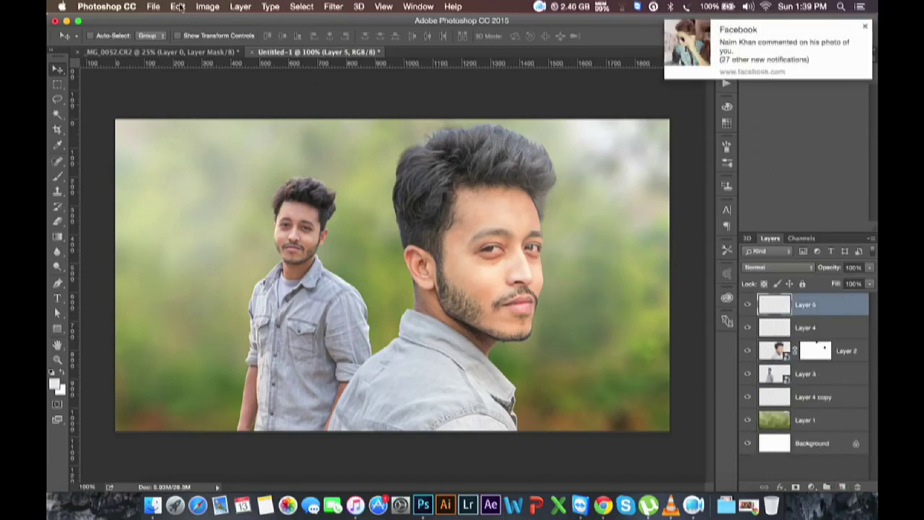
left_click(207, 6)
left_click(228, 179)
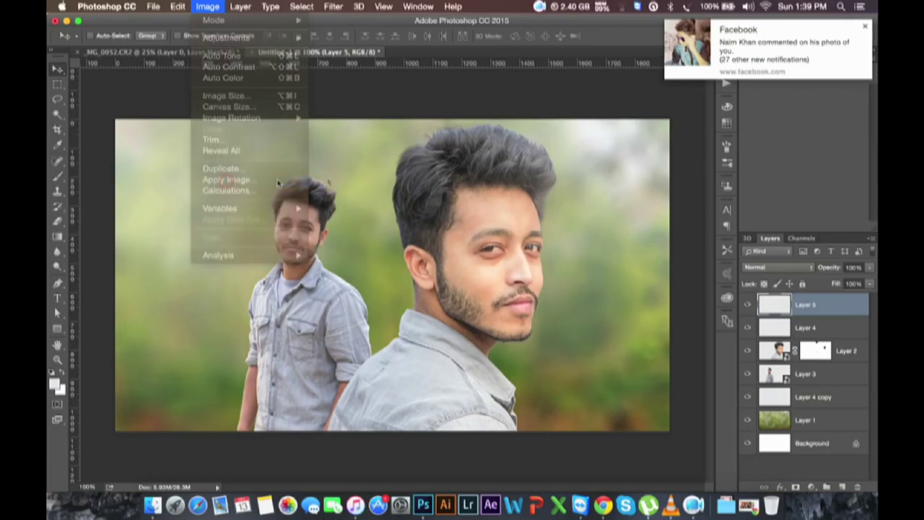
left_click(518, 146)
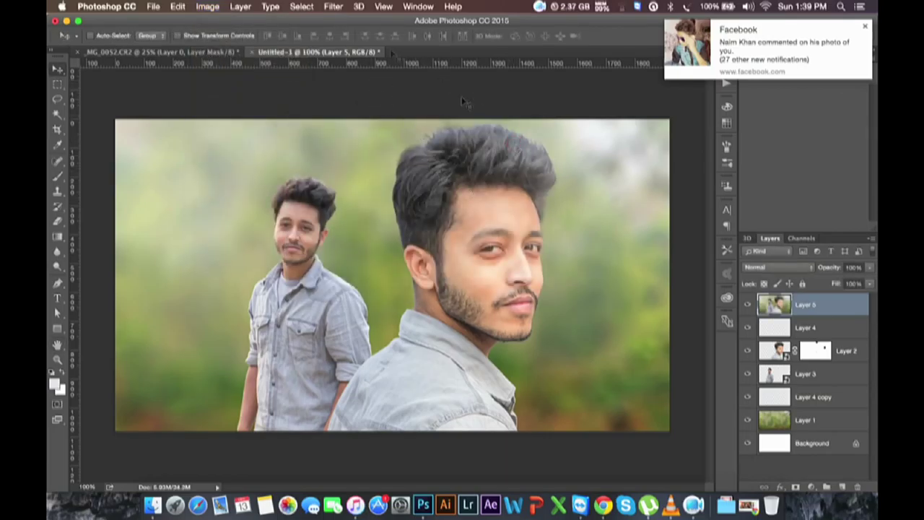
left_click(538, 8)
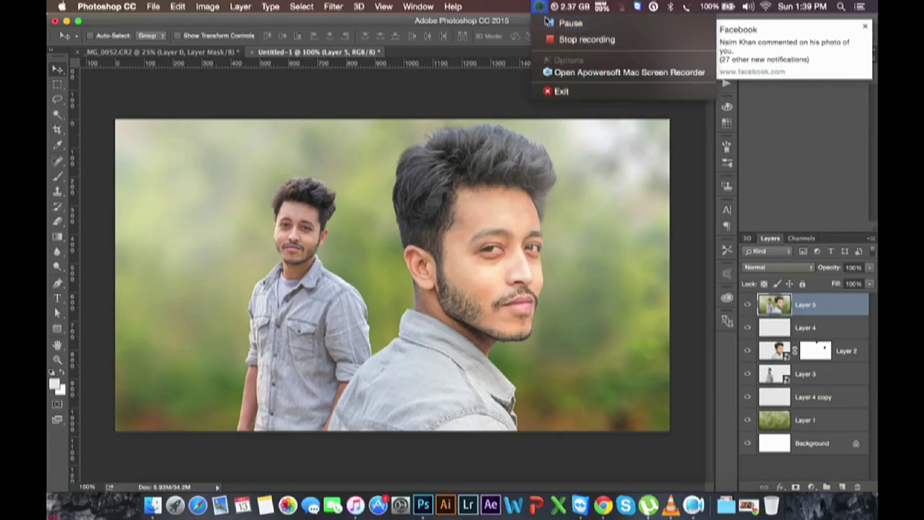
left_click(599, 103)
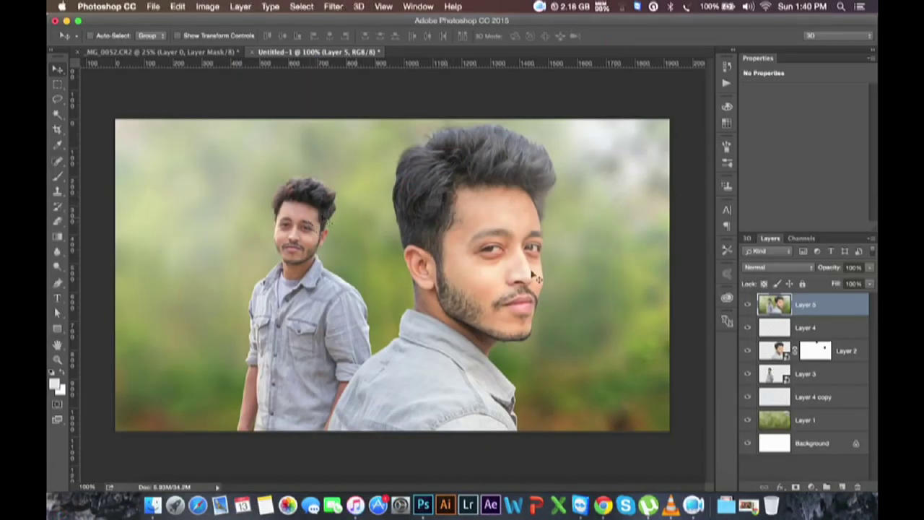
left_click(842, 487)
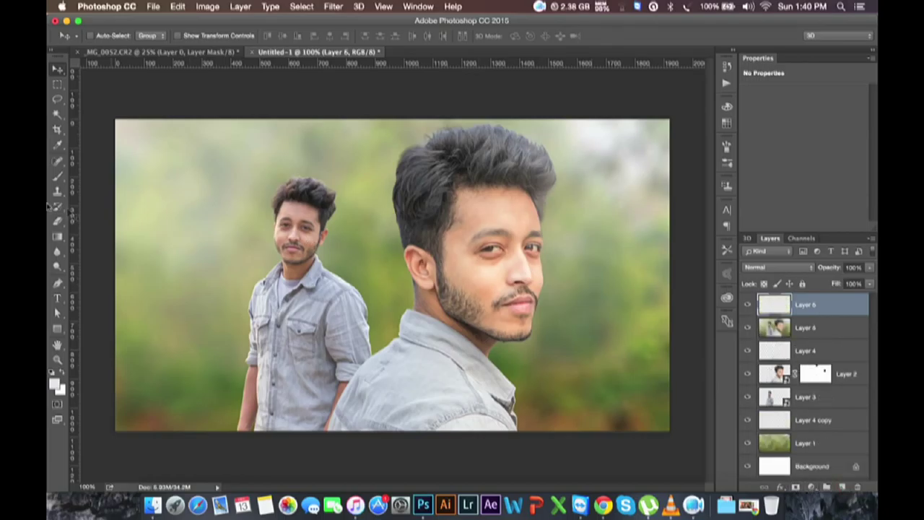
Set the foreground colour to a bright red-orange
left_click(57, 144)
left_click(153, 422)
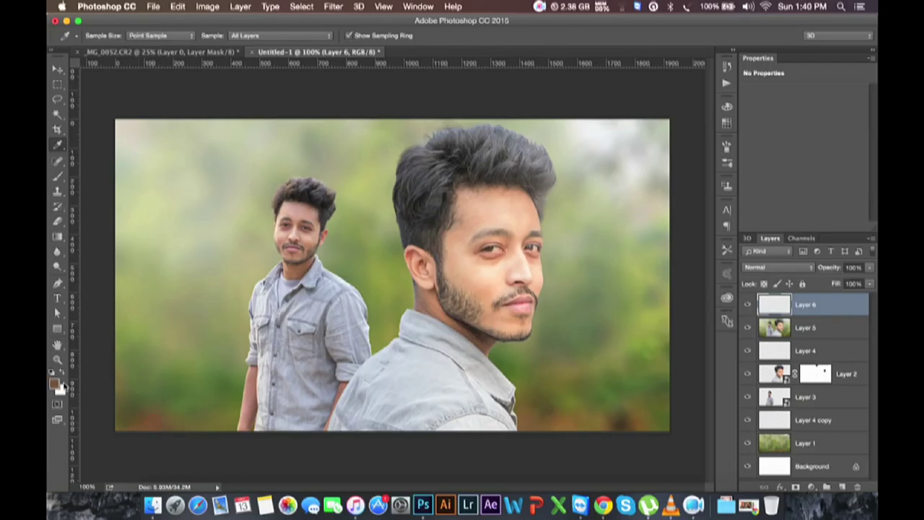
left_click(53, 383)
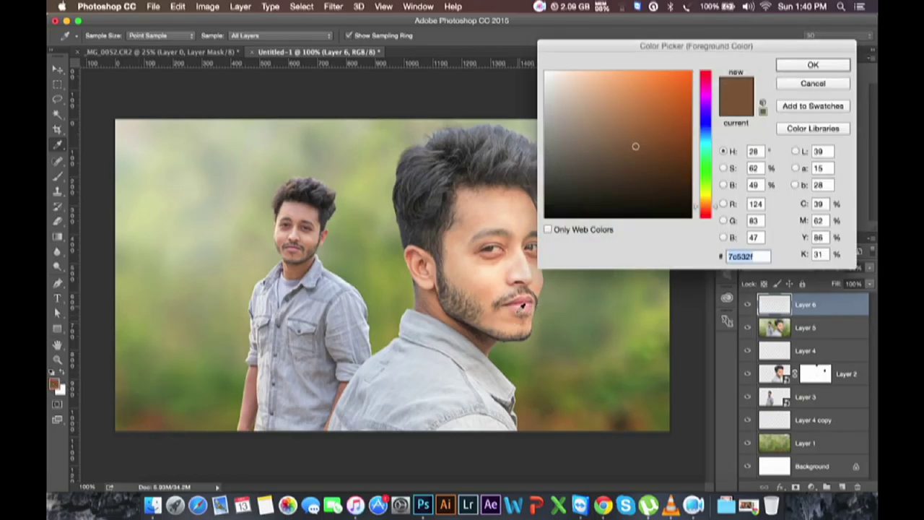
left_click_drag(650, 137, 687, 84)
left_click_drag(711, 212, 710, 209)
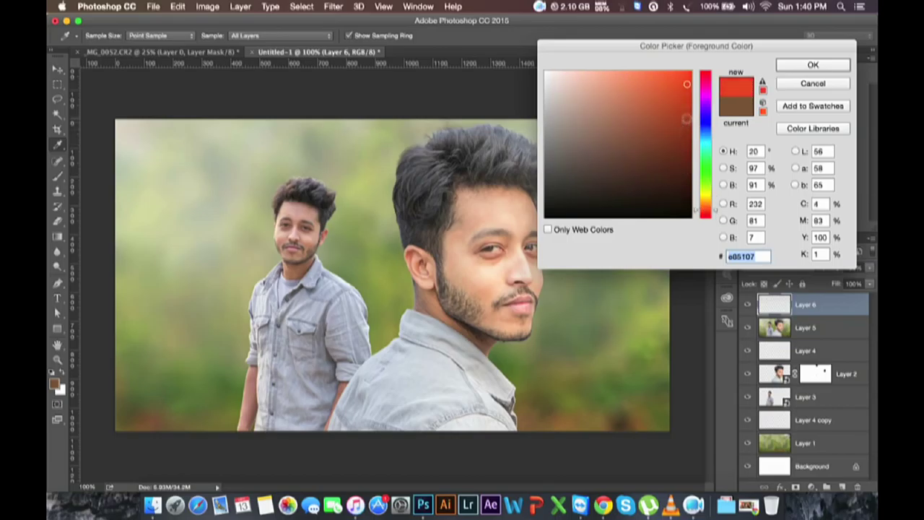
left_click_drag(685, 119, 684, 91)
left_click(812, 65)
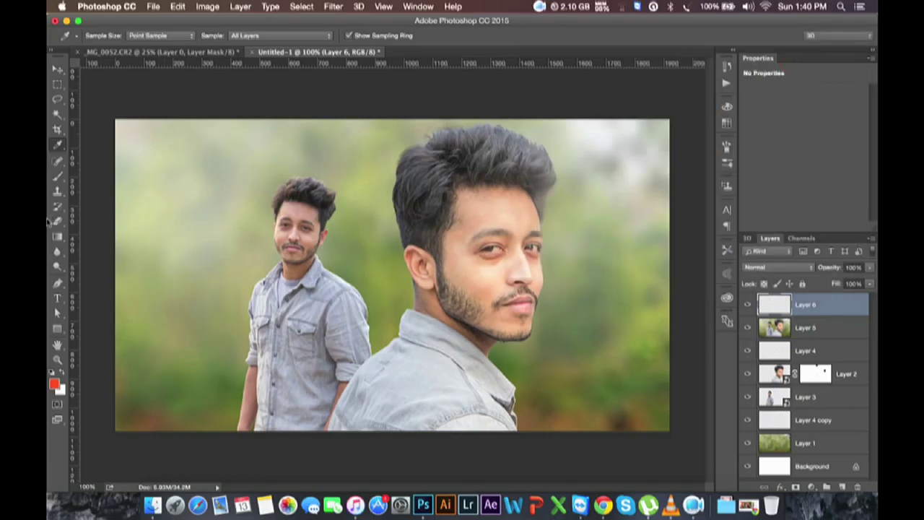
With a large soft brush, dab red-orange beside the small man's head and add a white core
left_click(58, 177)
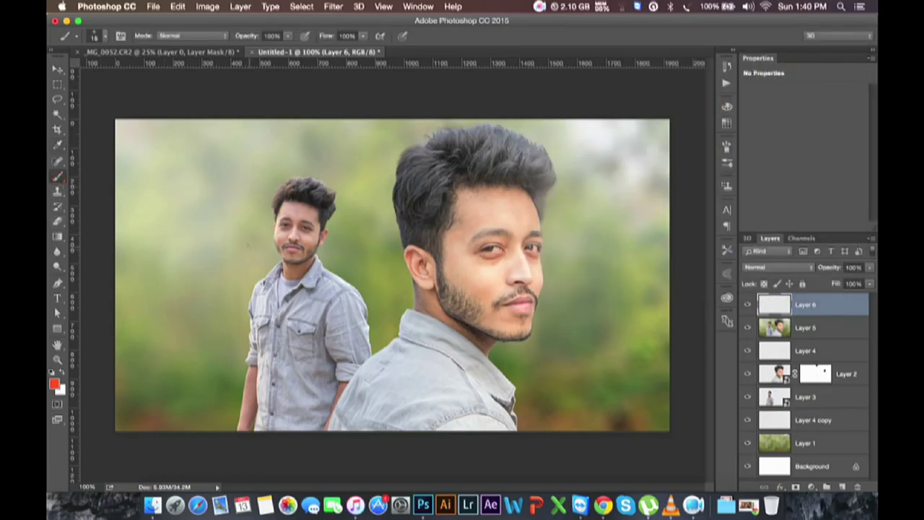
right_click(256, 245)
left_click(375, 274)
left_click(241, 233)
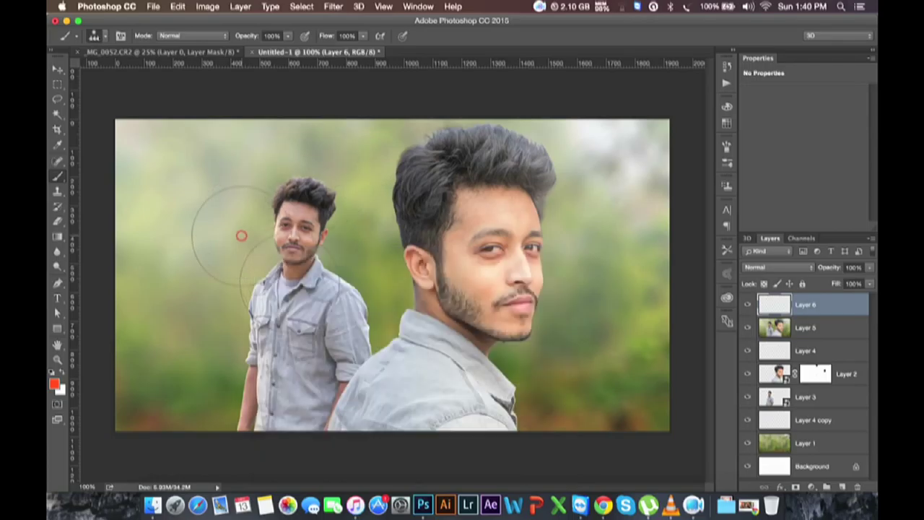
key("x")
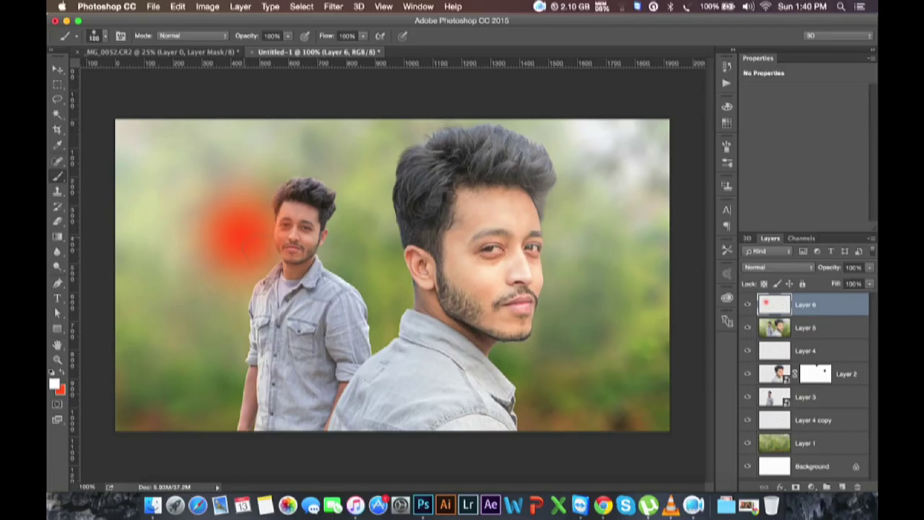
left_click(242, 236)
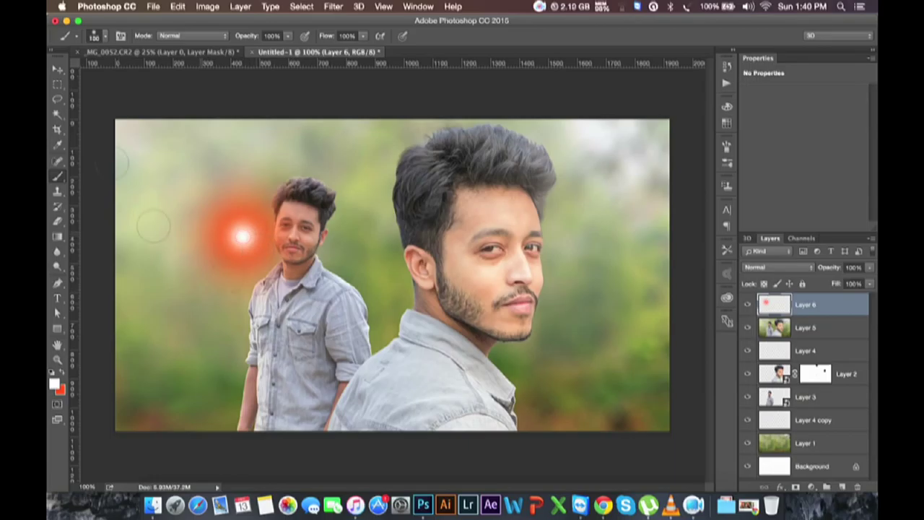
left_click(62, 73)
Enlarge the glow to about 400% toward the top-left and set Layer 6 to Screen blending
key("ctrl+t")
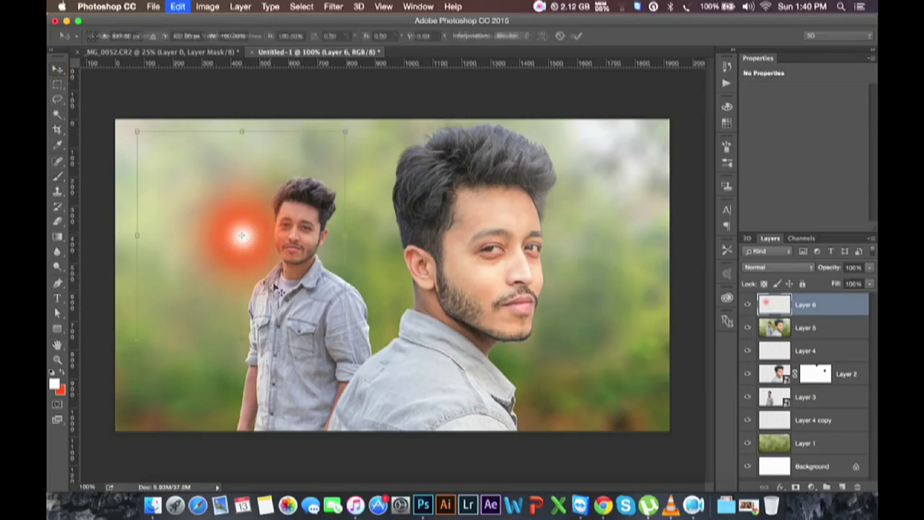
left_click_drag(349, 130, 495, 72)
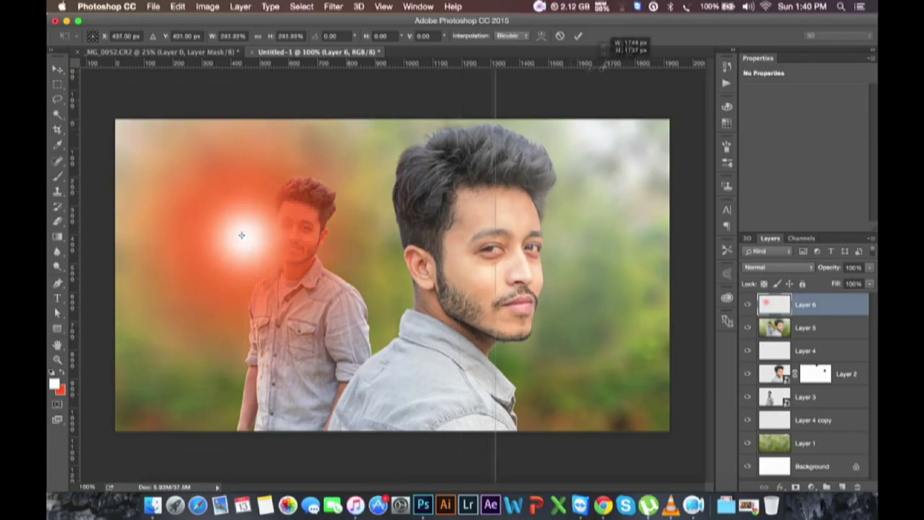
left_click_drag(418, 254, 354, 177)
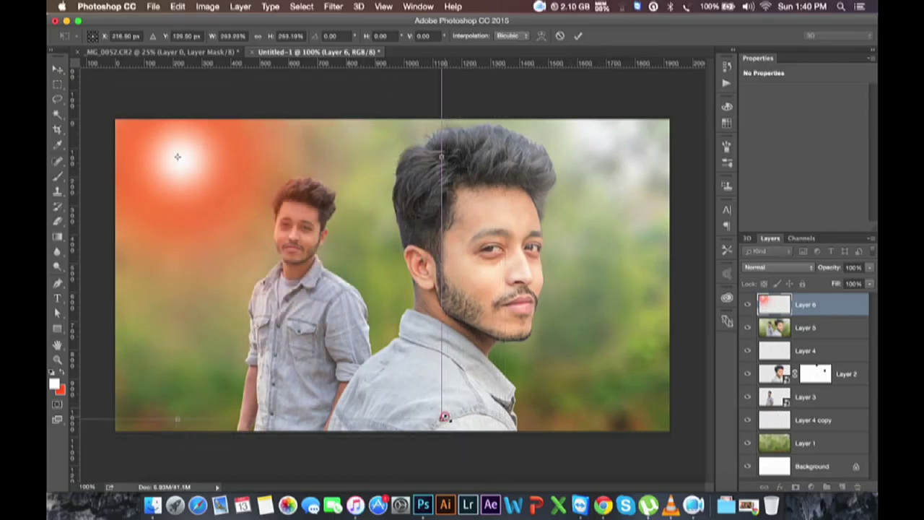
left_click_drag(444, 416, 653, 454)
left_click_drag(415, 310, 397, 318)
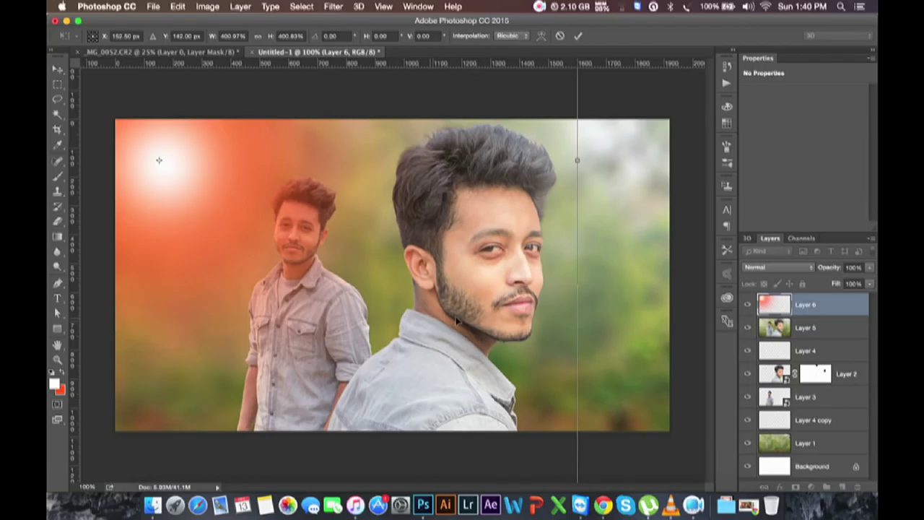
key("Return")
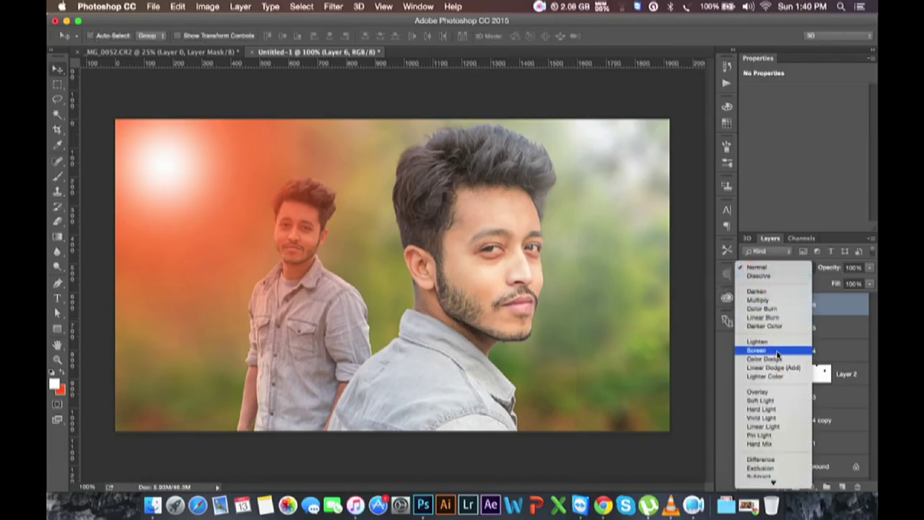
left_click(756, 349)
left_click_drag(215, 202, 219, 205)
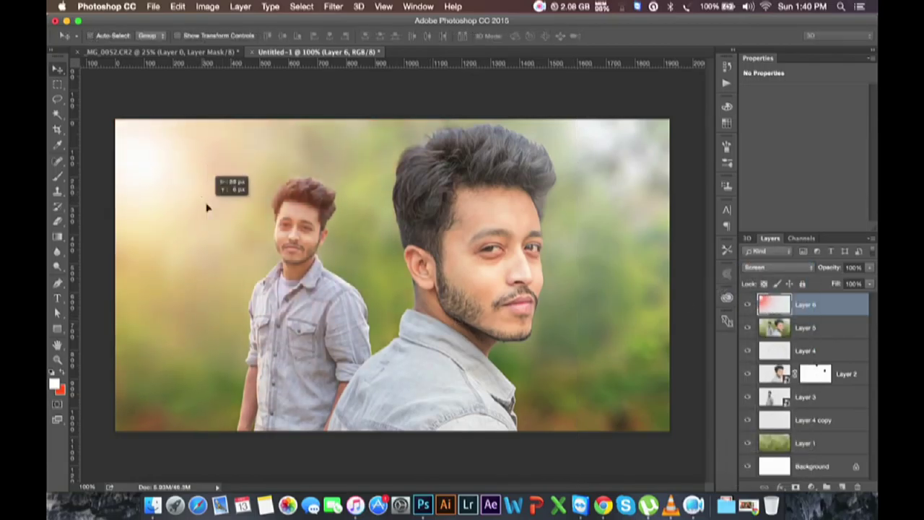
Enlarge the glow again by about 168% and nudge it up and left
key("ctrl+t")
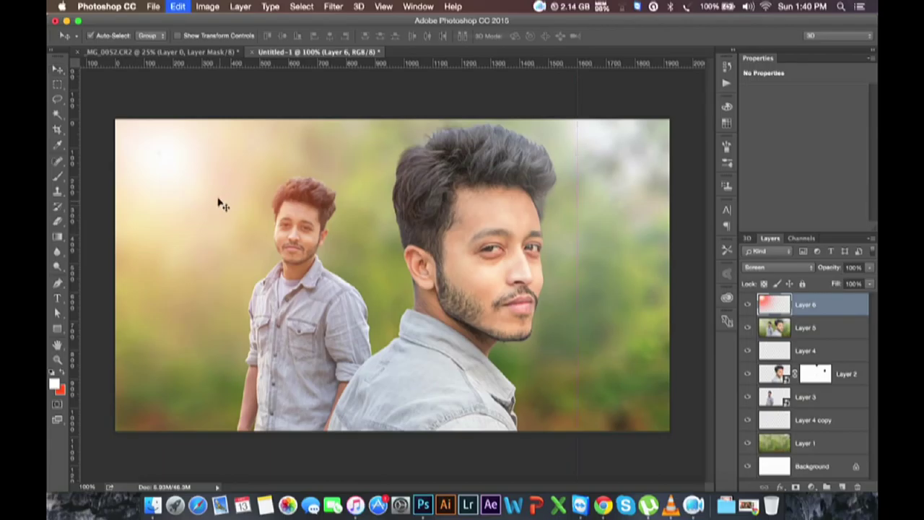
key("ctrl+0")
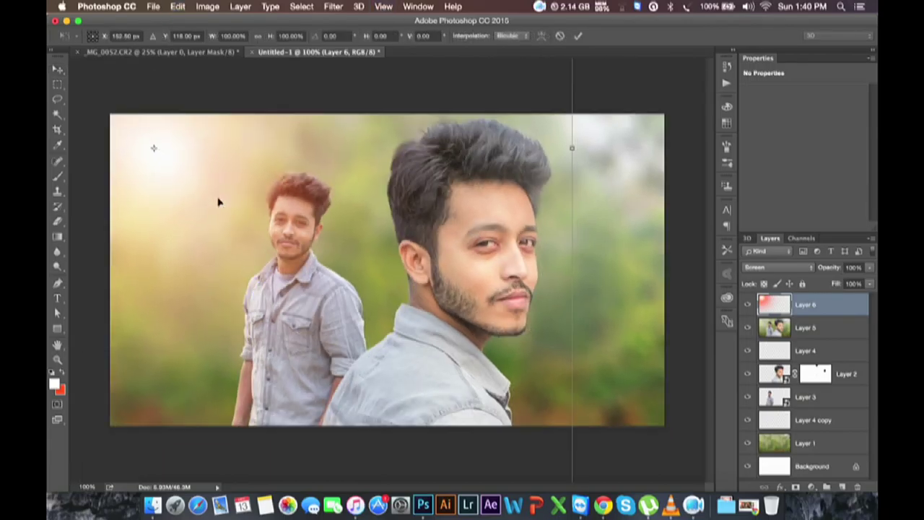
key("ctrl+r")
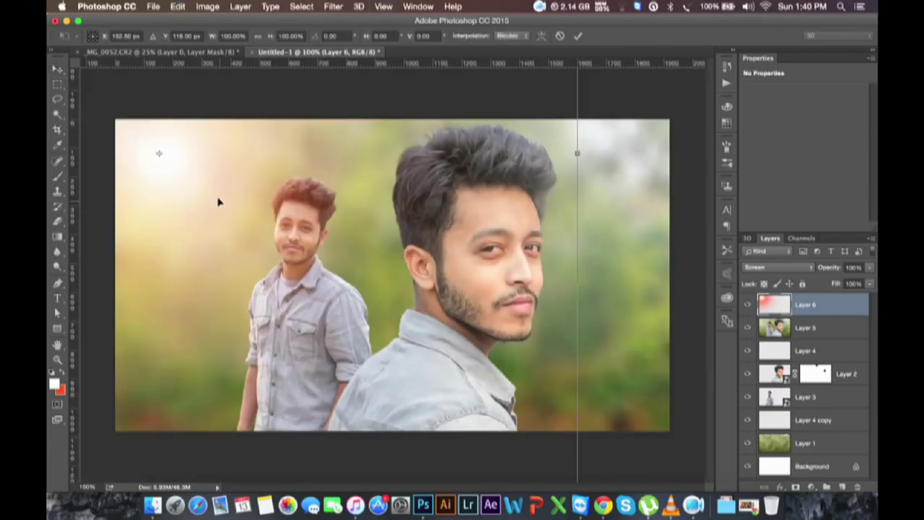
key("ctrl+minus")
key("ctrl+minus")
key("ctrl+minus")
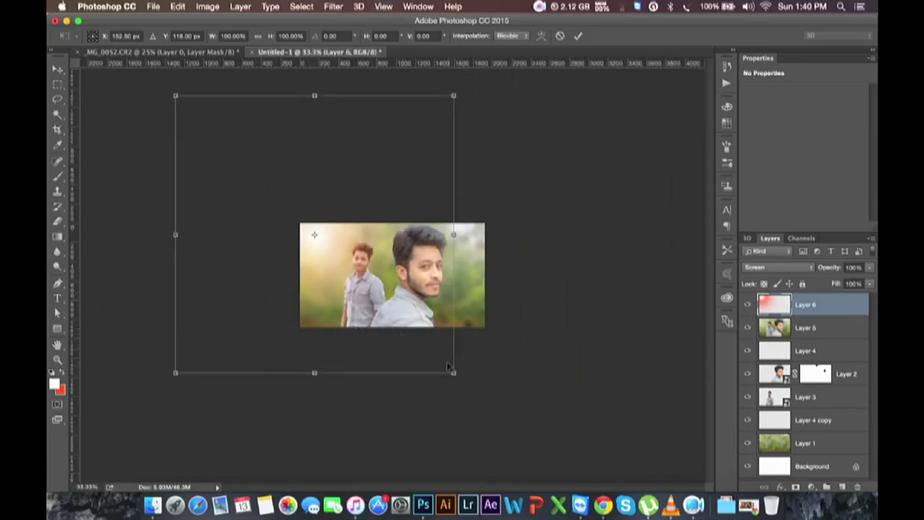
left_click_drag(453, 372, 574, 441)
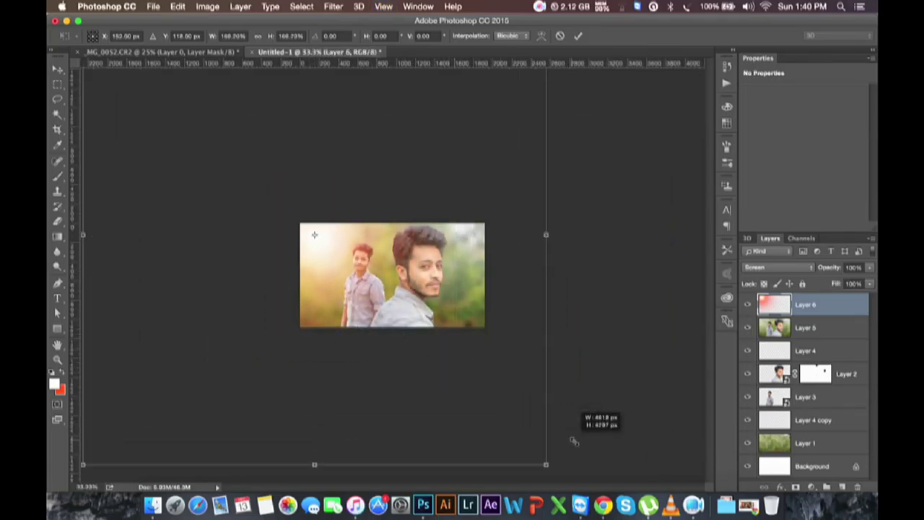
left_click_drag(418, 325, 403, 313)
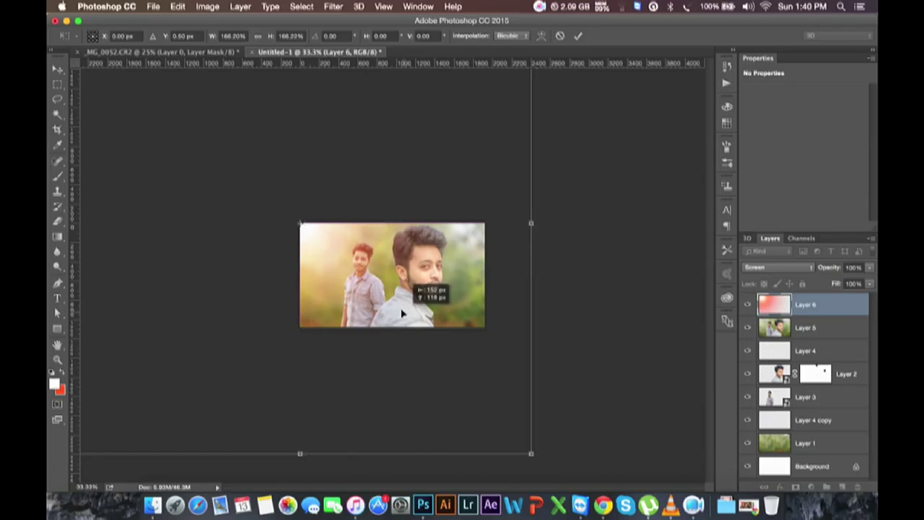
key("Return")
key("ctrl+plus")
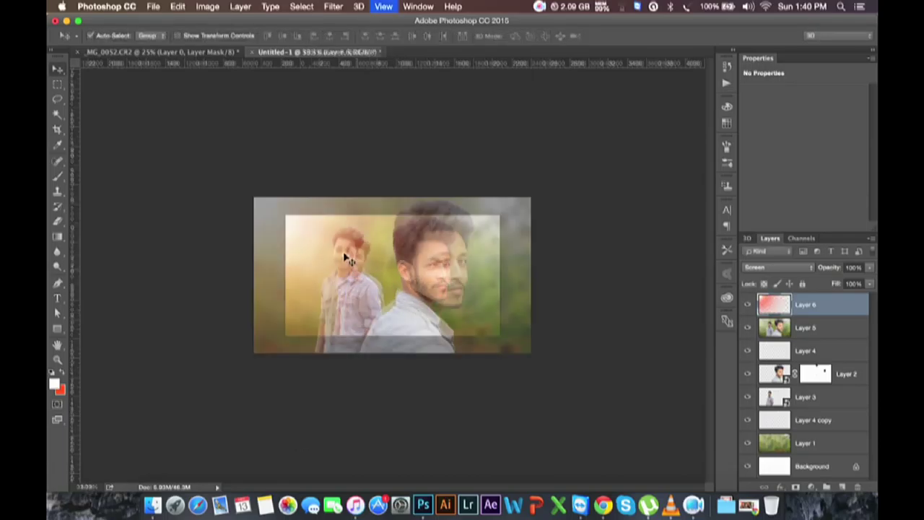
left_click_drag(343, 259, 323, 244)
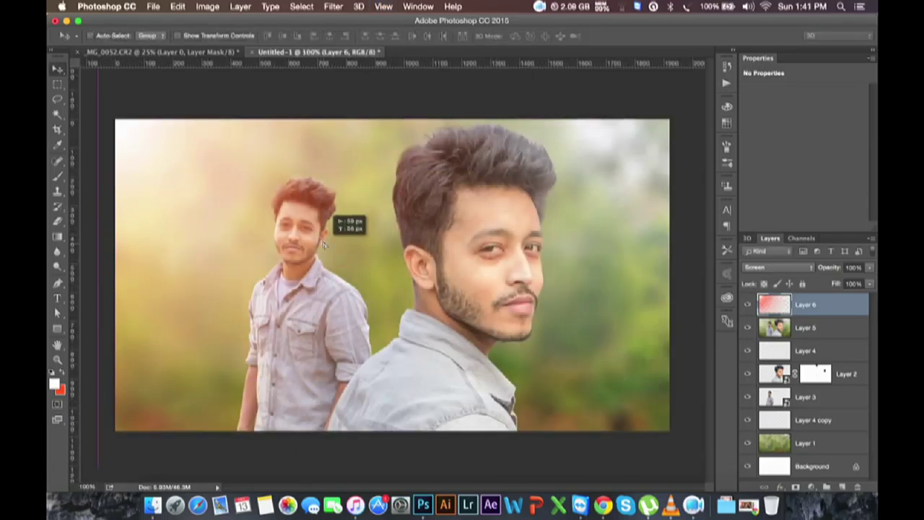
Delete Layer 5, the merged copy, and select Layer 1, the green background
left_click(818, 327)
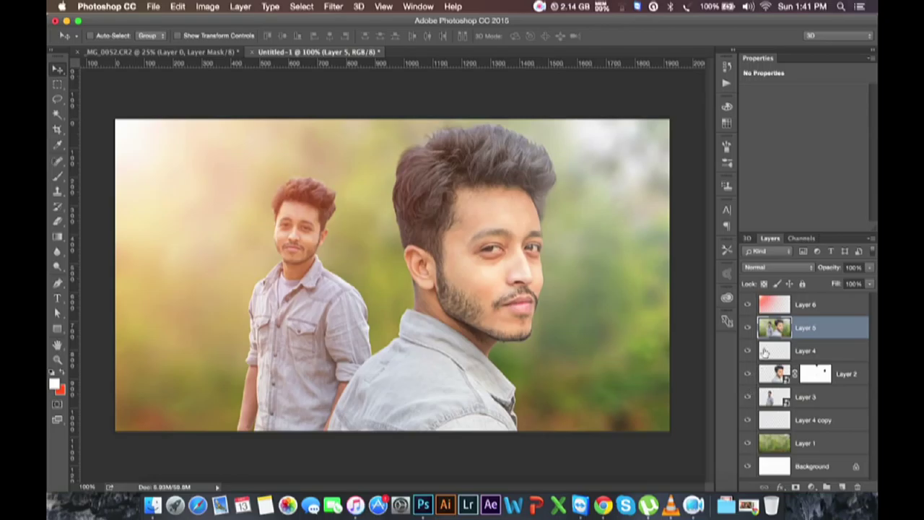
key("BackSpace")
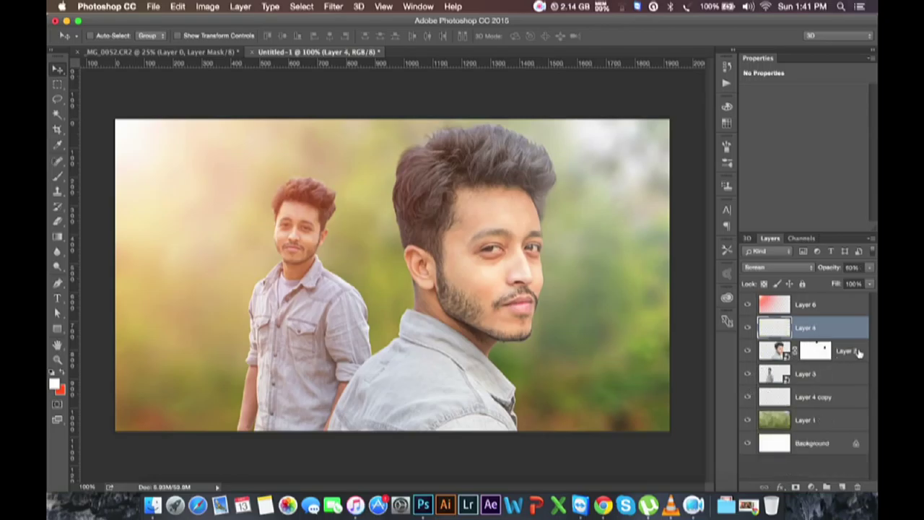
left_click(857, 352)
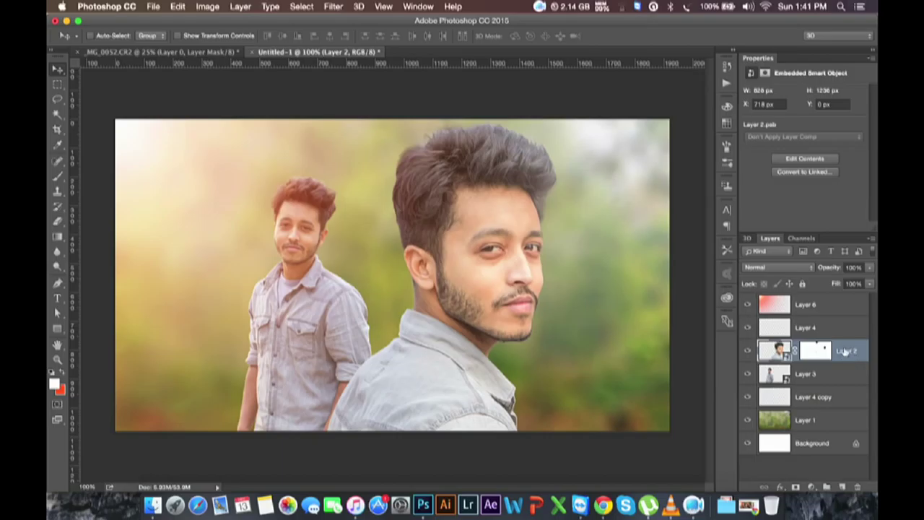
left_click(827, 309)
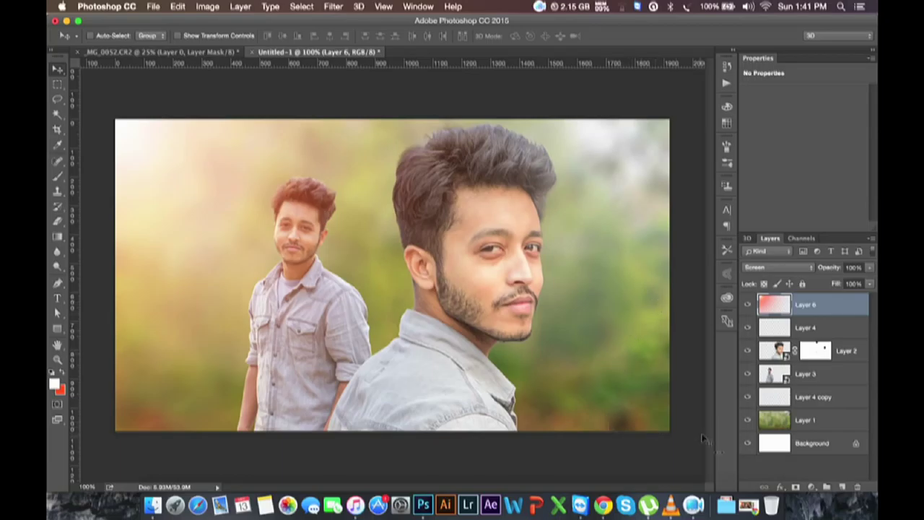
left_click(817, 418)
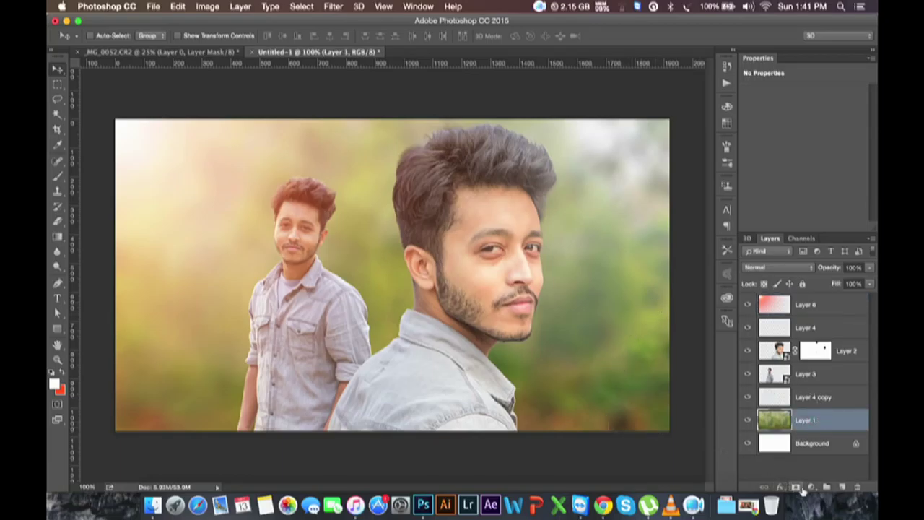
Add a Levels adjustment above Layer 1 with black input 10 and midtones 1.14
left_click(810, 488)
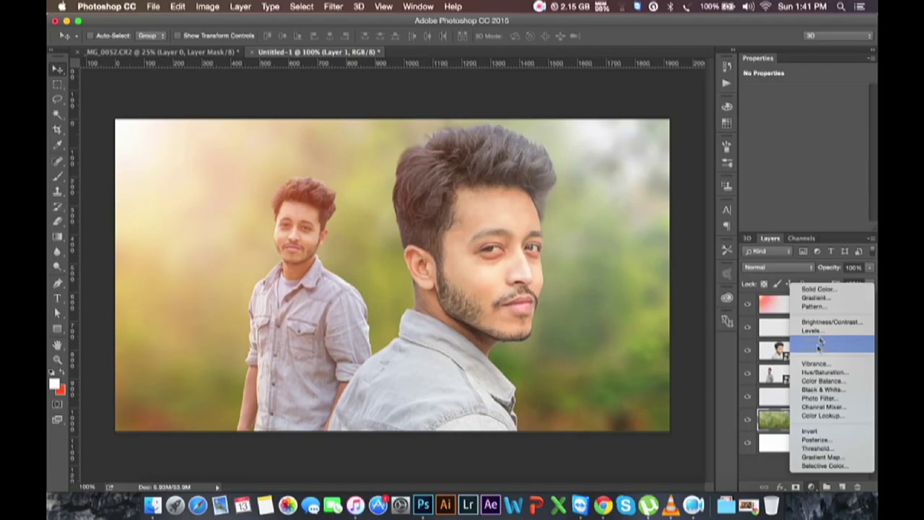
left_click(816, 331)
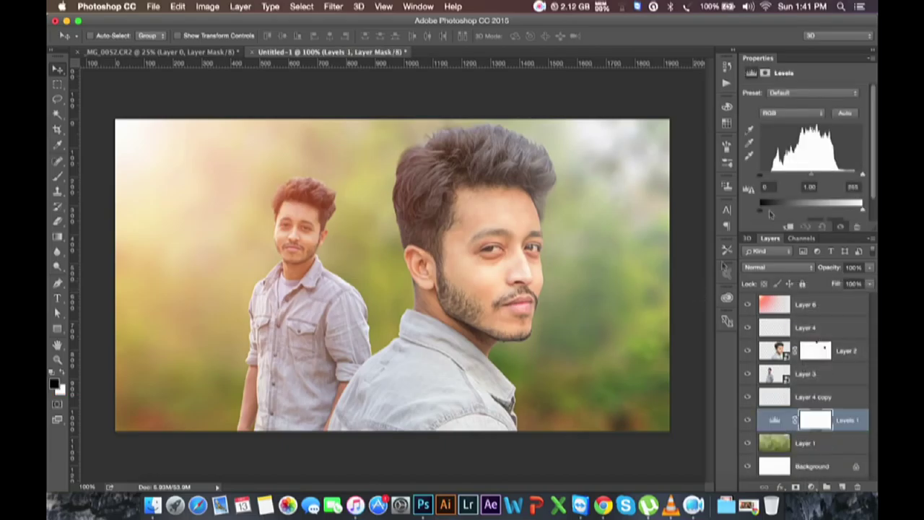
left_click_drag(813, 177, 824, 178)
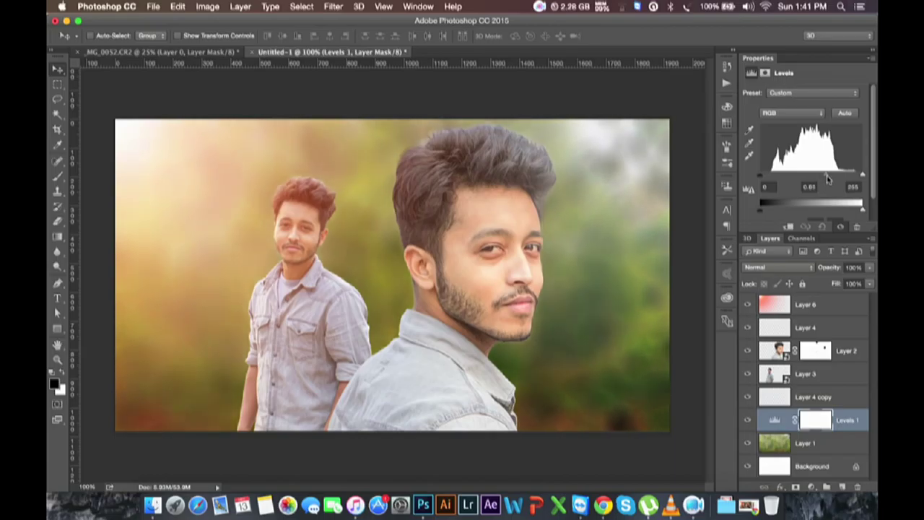
left_click_drag(827, 179, 810, 175)
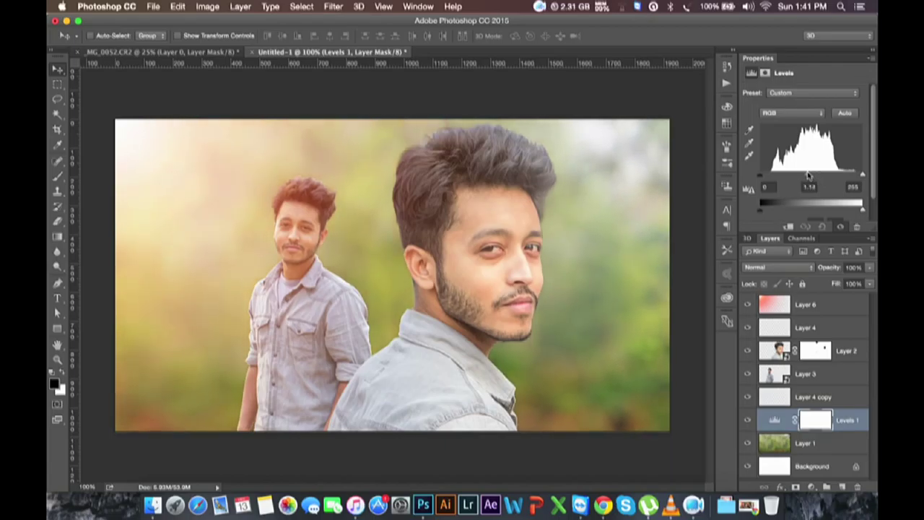
left_click_drag(760, 175, 767, 178)
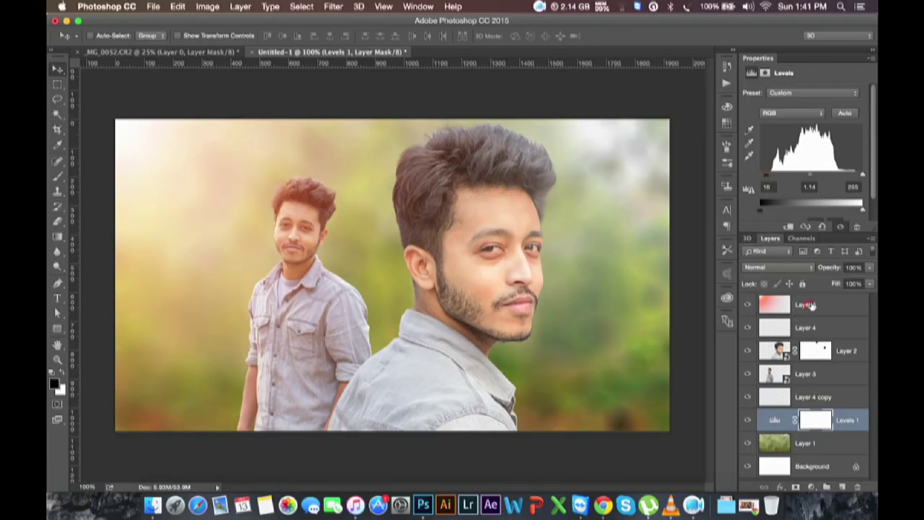
Lower the glow layer's (Layer 6) opacity to 65%
left_click(809, 308)
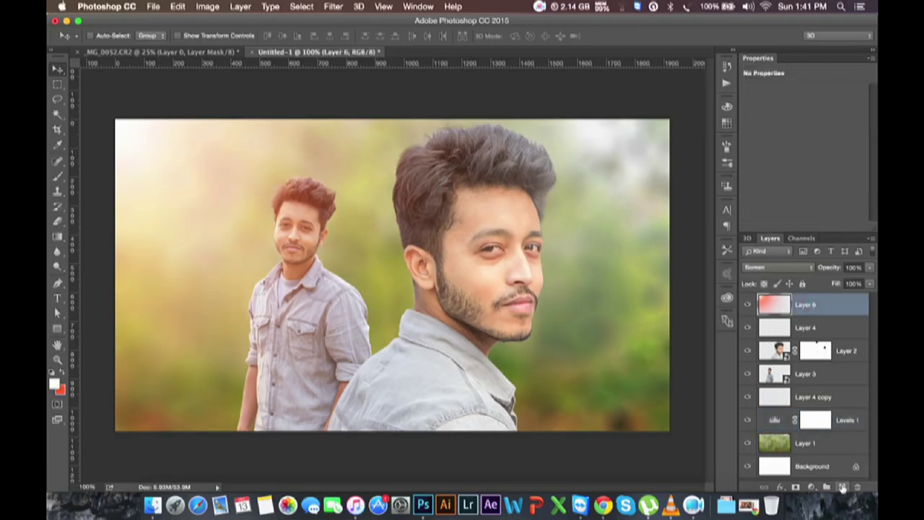
left_click(748, 304)
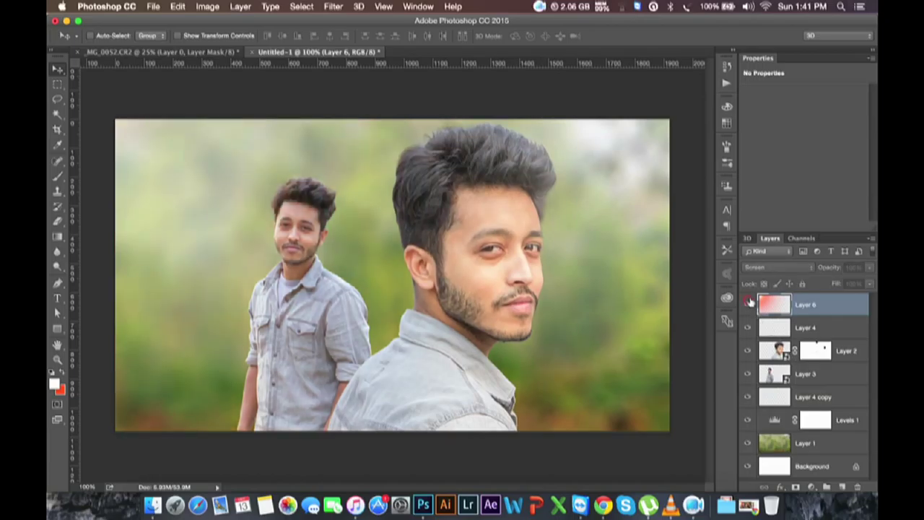
left_click(748, 304)
left_click(825, 268)
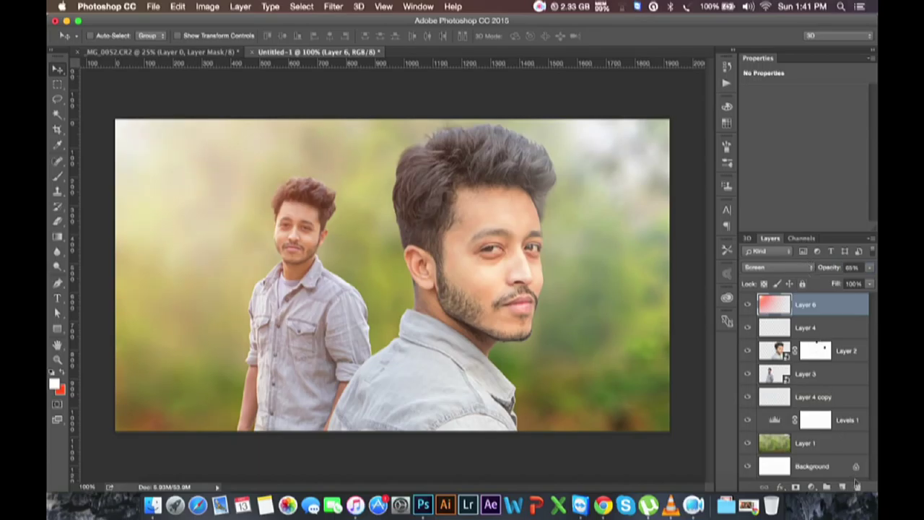
Create Layer 7 holding a merged copy of the visible composite via Apply Image
left_click(841, 487)
left_click(207, 7)
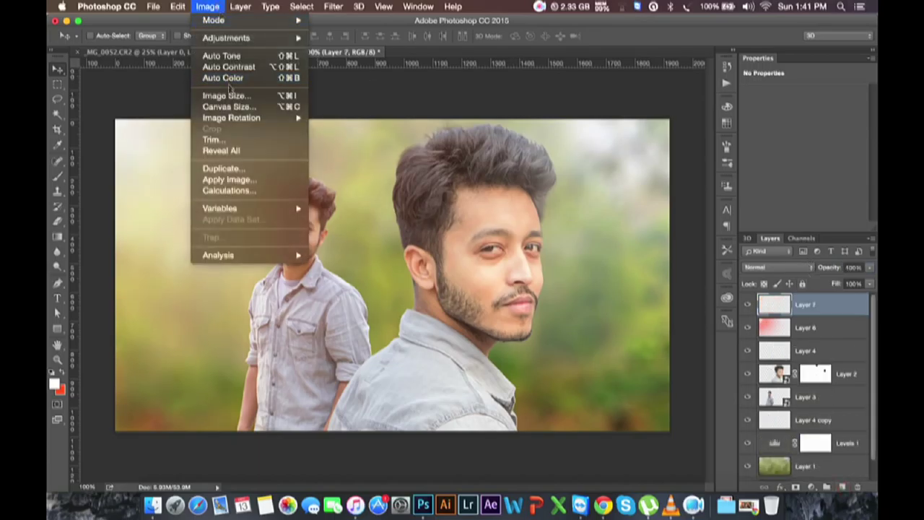
left_click(234, 178)
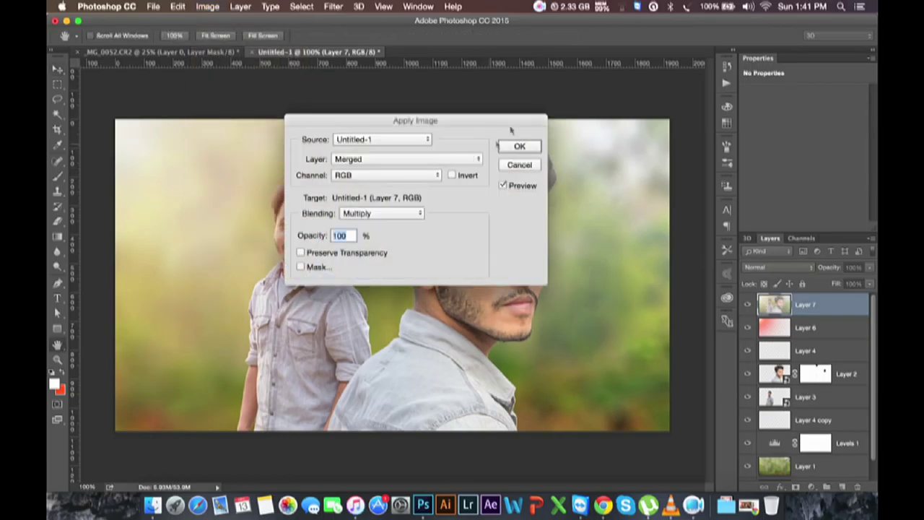
key("Return")
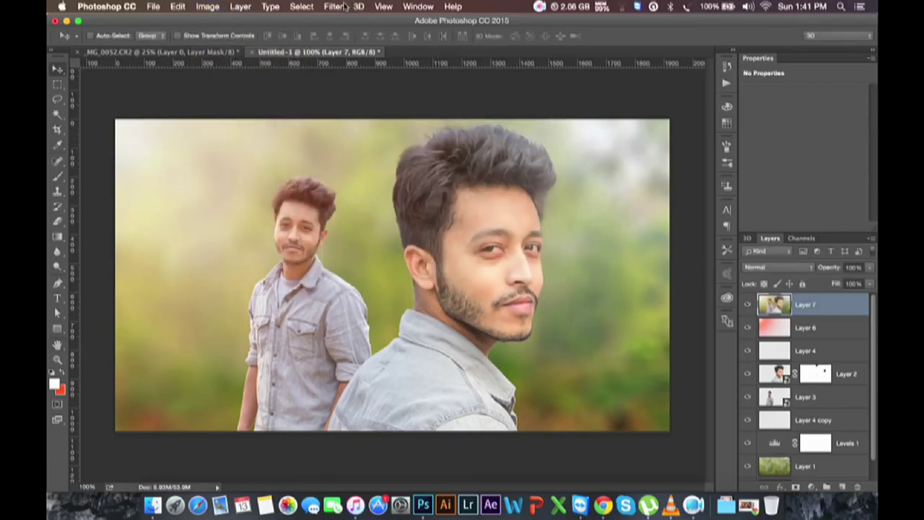
In the Camera Raw filter, set Tint +13, Temperature +8, Vibrance +13 and Exposure -0.25
left_click(343, 6)
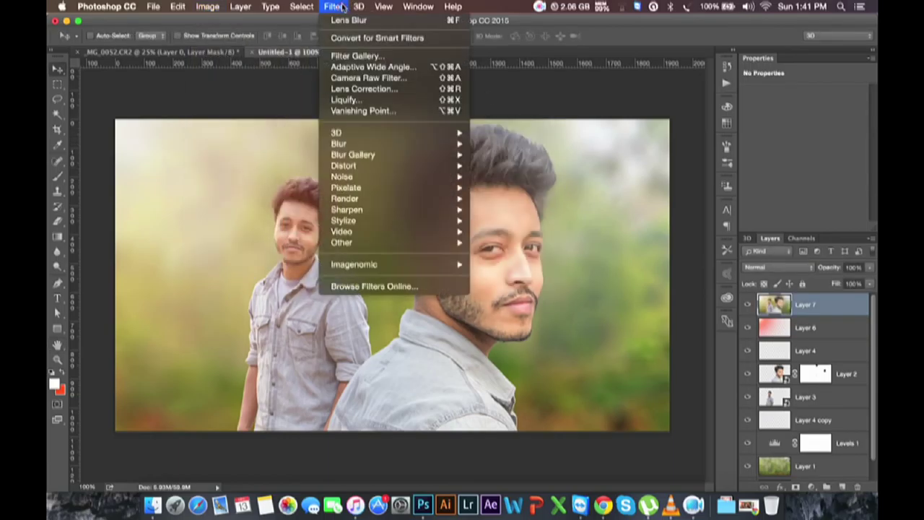
left_click(349, 78)
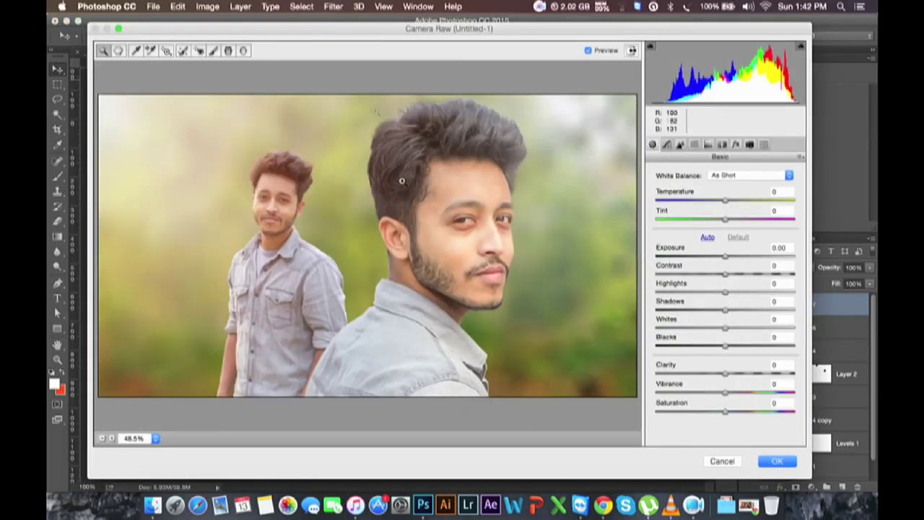
mouse_move(728, 223)
left_mouse_down()
mouse_move(746, 222)
mouse_move(734, 222)
left_mouse_up()
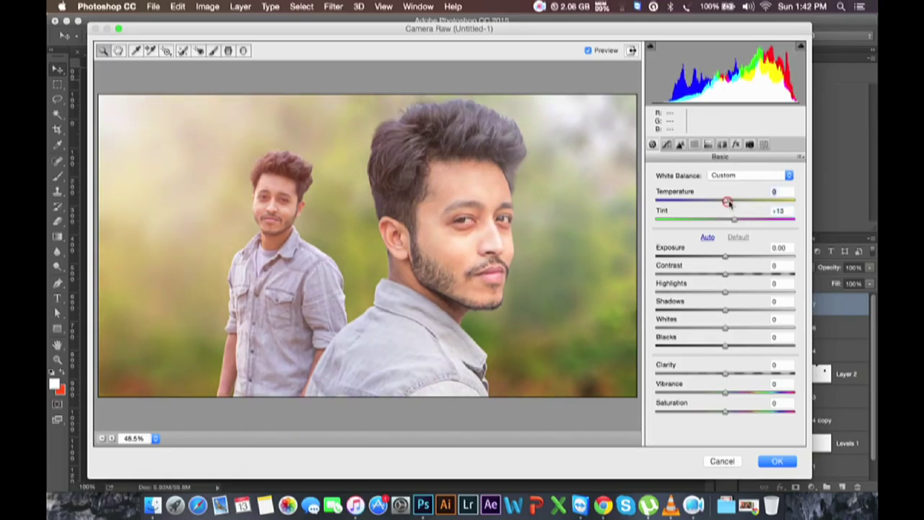
left_click_drag(728, 203, 733, 207)
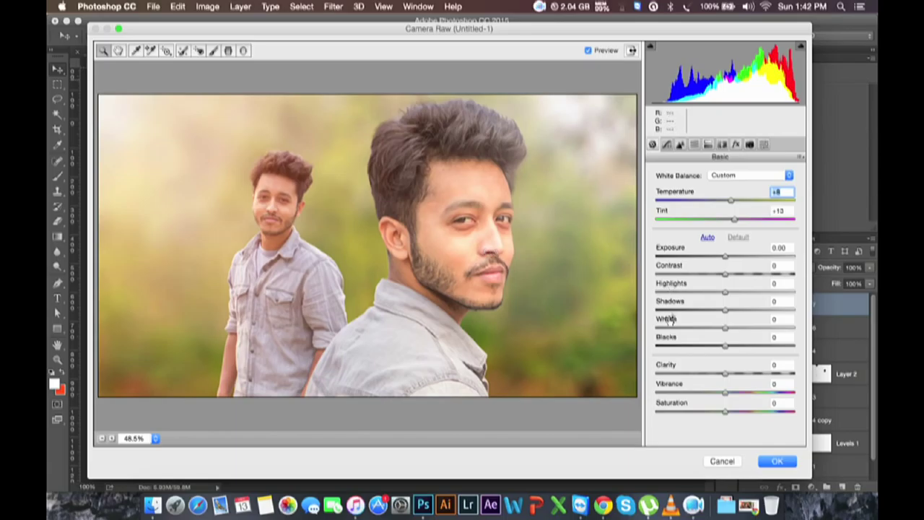
mouse_move(725, 392)
left_mouse_down()
mouse_move(749, 393)
mouse_move(734, 394)
left_mouse_up()
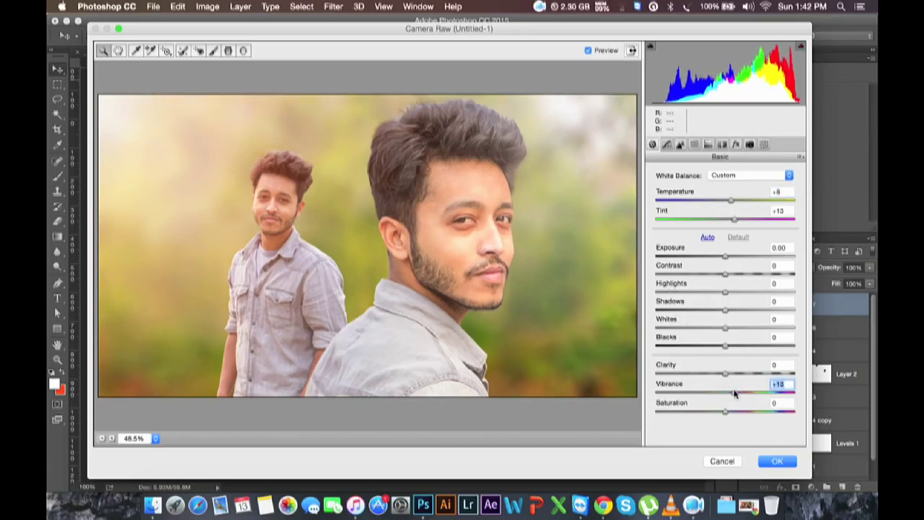
left_click_drag(726, 257, 722, 258)
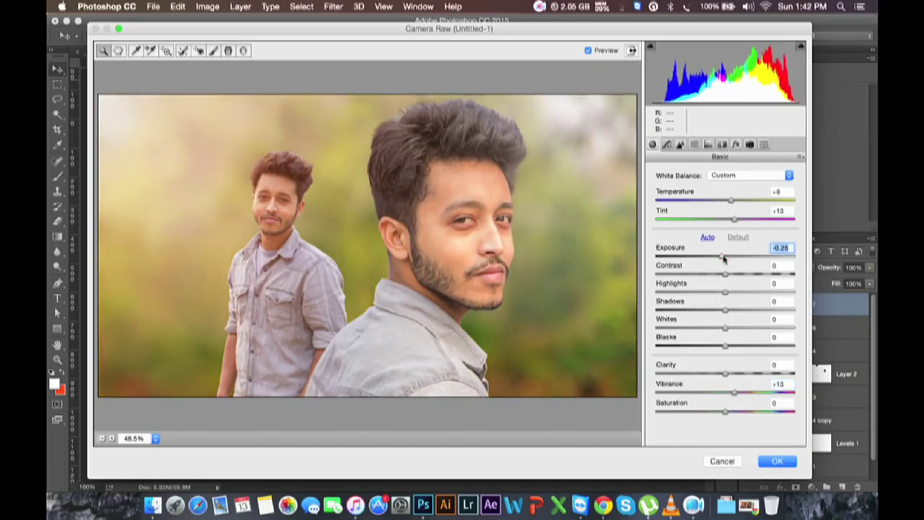
Set Contrast +14, Highlights +11, Whites +12, Clarity +4 and lower Saturation slightly
left_click_drag(725, 278, 734, 282)
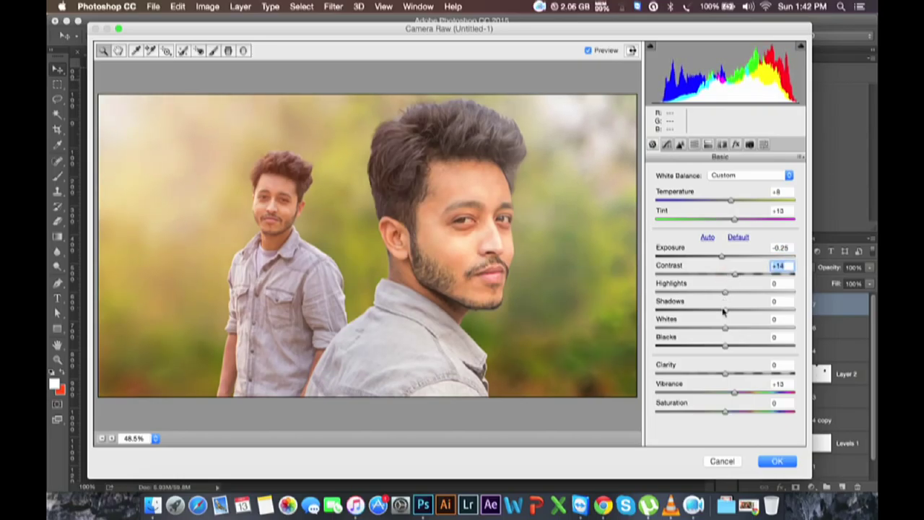
mouse_move(725, 291)
left_mouse_down()
mouse_move(697, 290)
mouse_move(733, 294)
left_mouse_up()
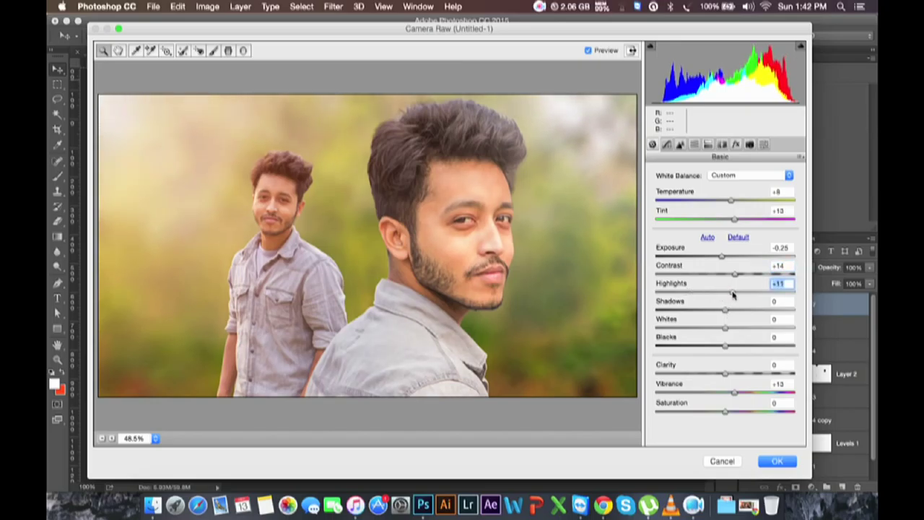
left_click_drag(725, 327, 734, 330)
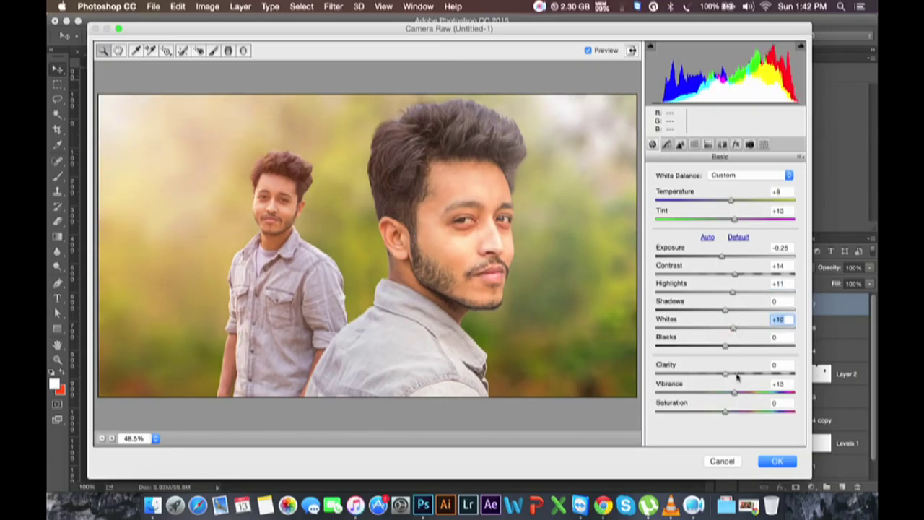
left_click_drag(725, 373, 730, 375)
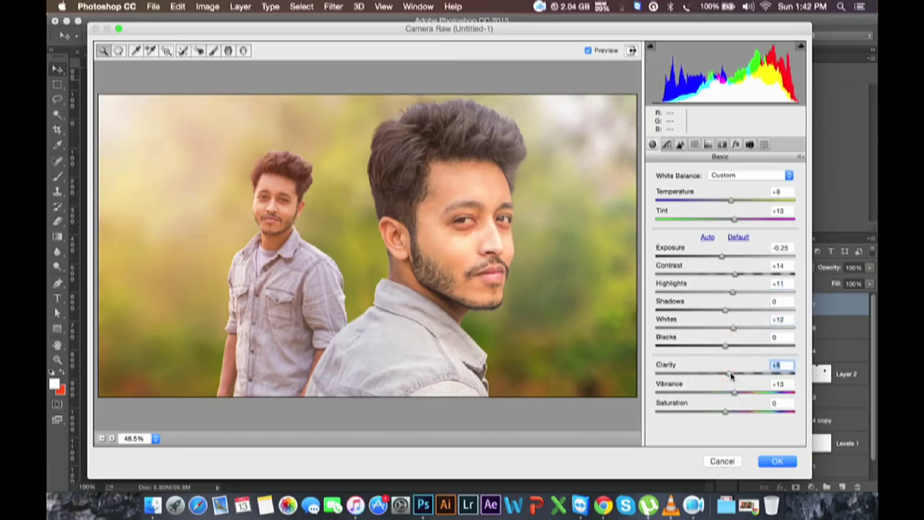
left_click(725, 413)
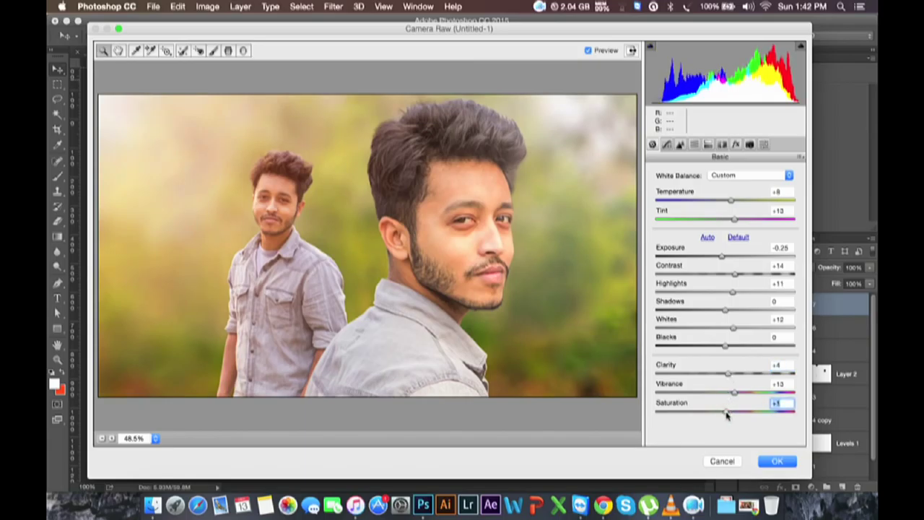
left_click_drag(726, 414, 723, 412)
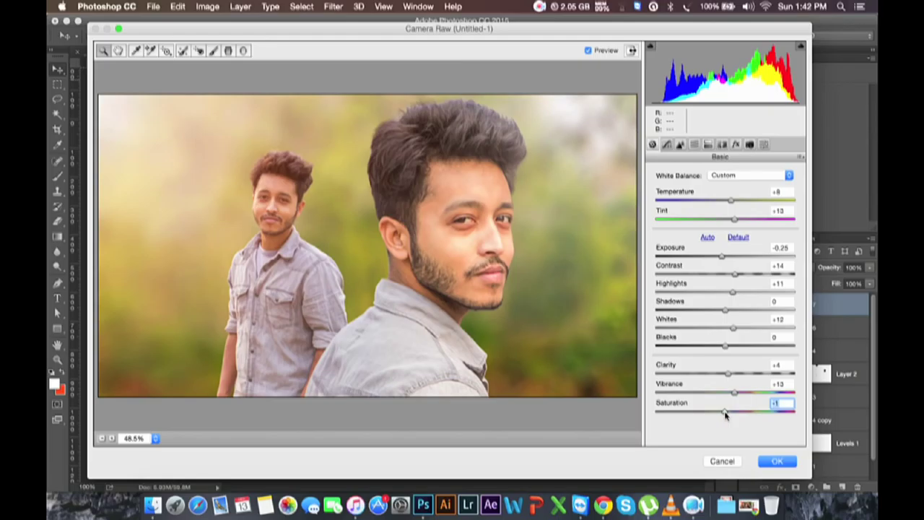
left_click(680, 145)
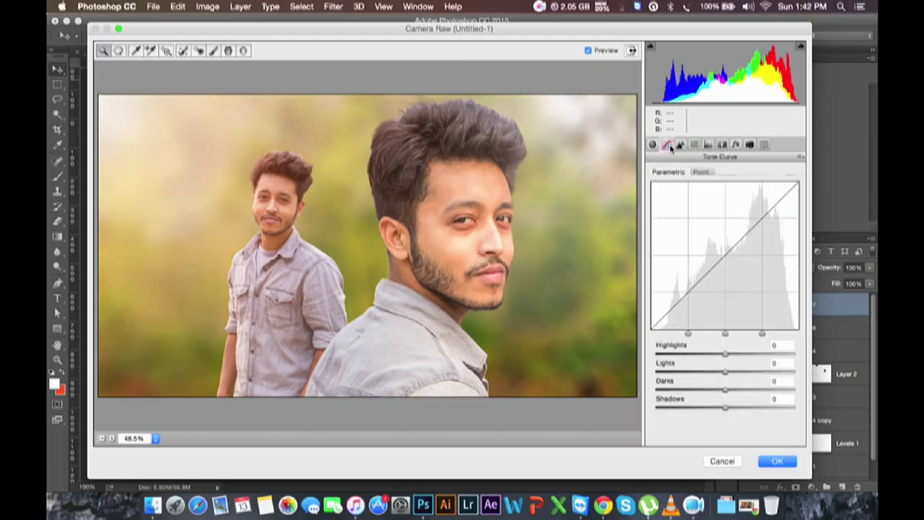
Lift tone-curve highlights, set Sharpening Amount 20, Detail 40, Luminance 5, and apply Camera Raw
left_click_drag(724, 353, 735, 356)
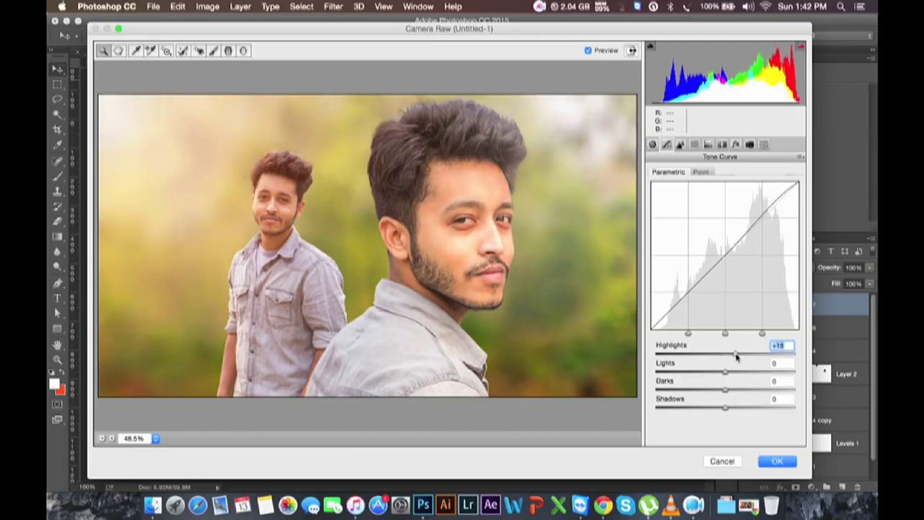
left_click(693, 145)
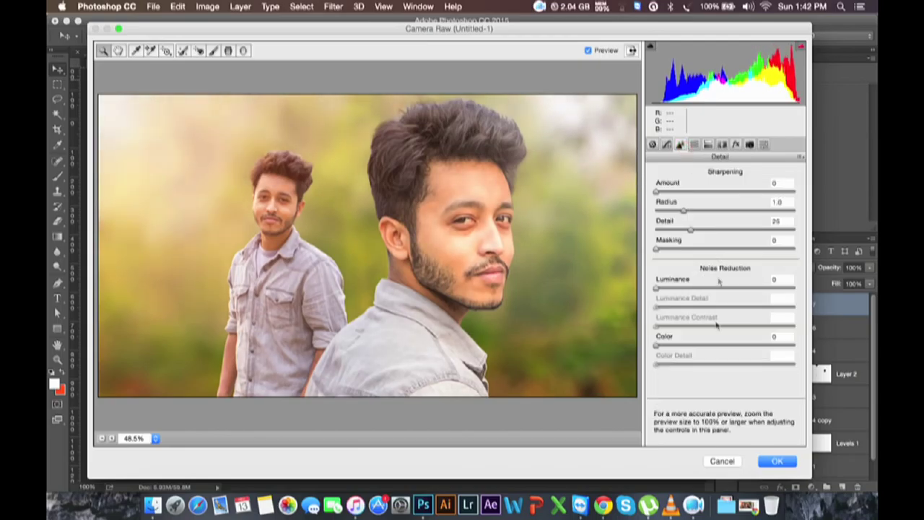
left_click_drag(656, 192, 676, 193)
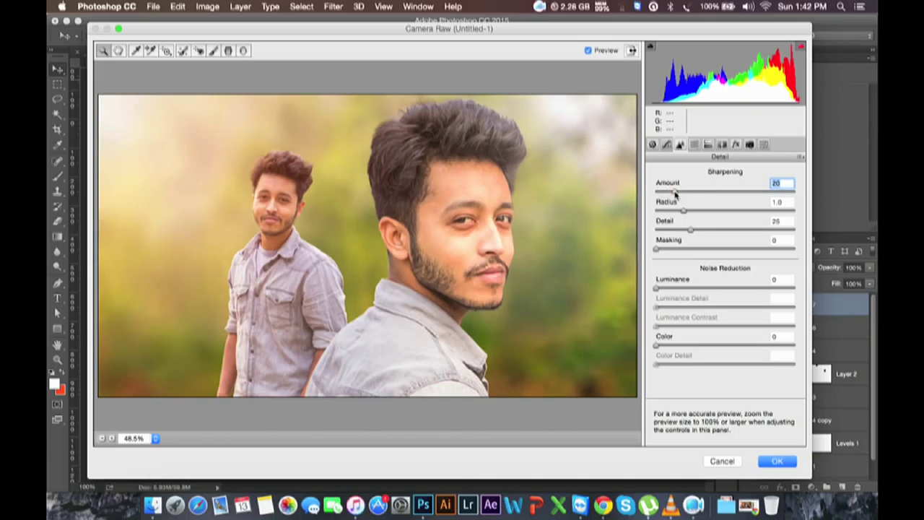
mouse_move(656, 287)
left_mouse_down()
mouse_move(677, 289)
mouse_move(667, 290)
left_mouse_up()
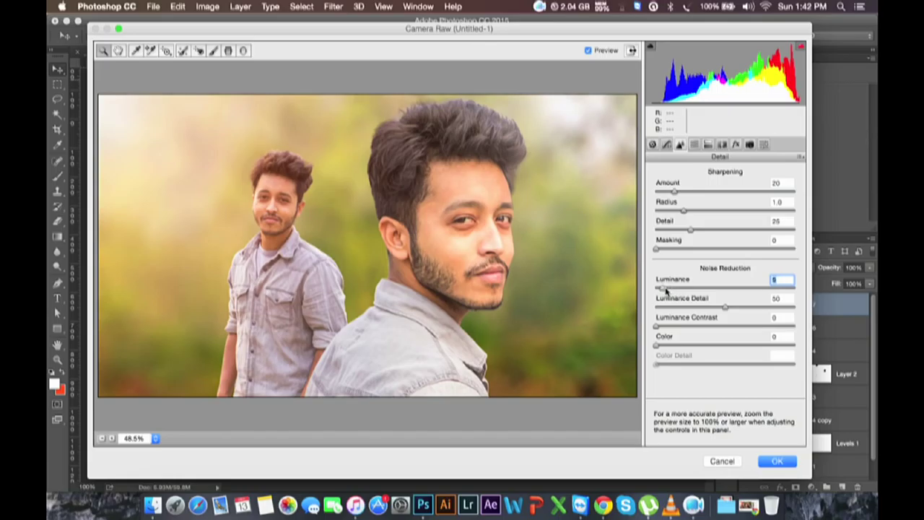
left_click_drag(690, 230, 712, 233)
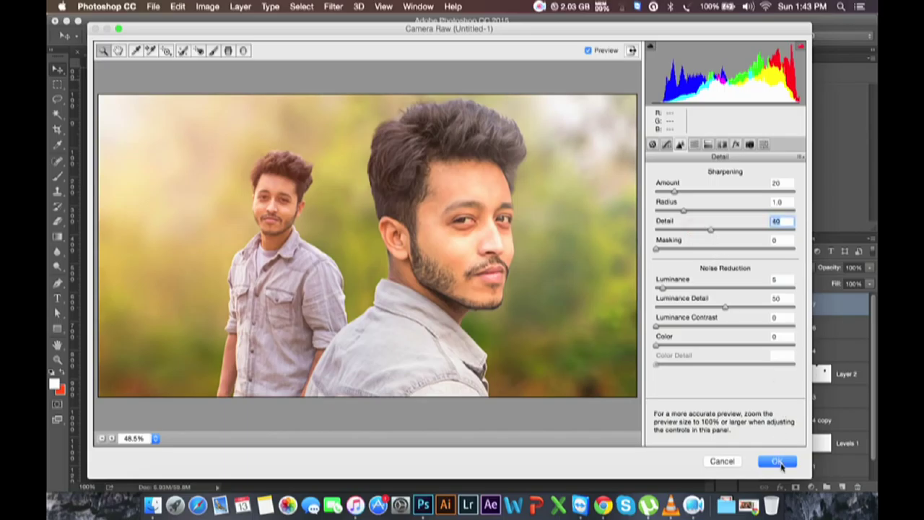
left_click(778, 462)
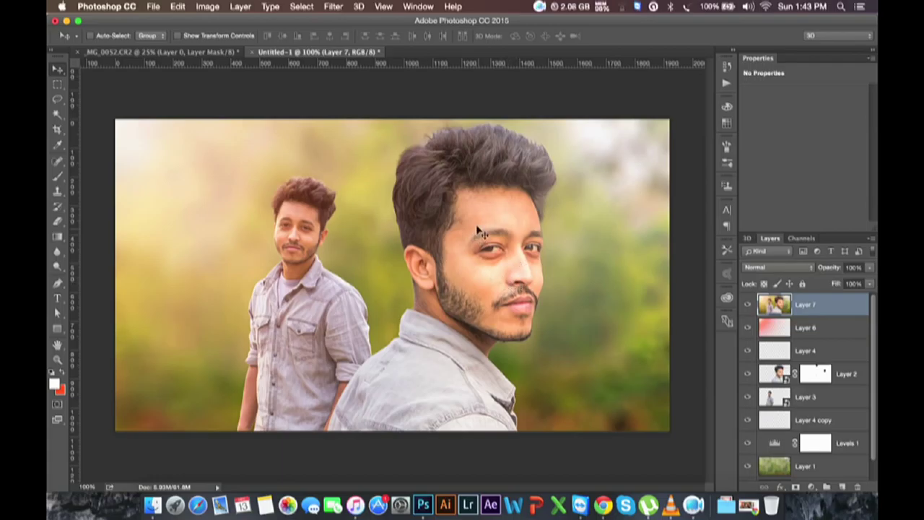
At 200% zoom, soften the close-up's neck and collar edge with a 10%-strength Blur Tool
key("super+plus")
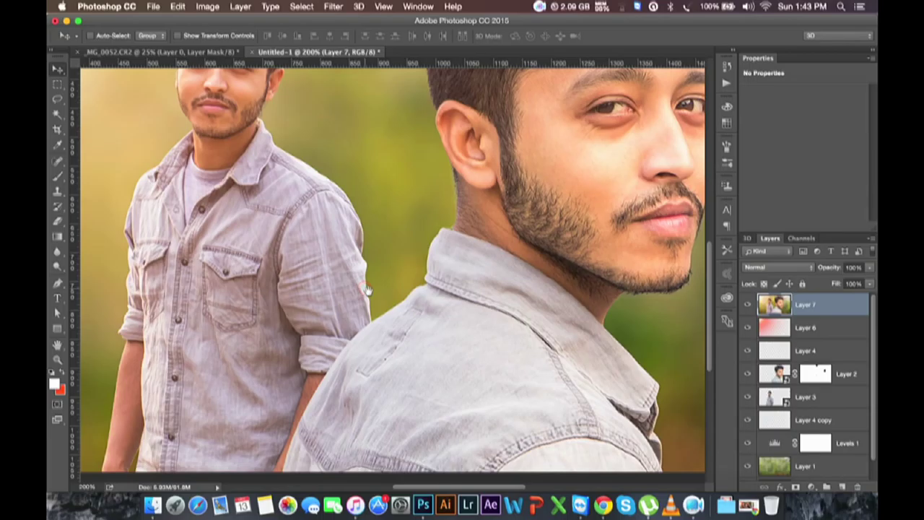
left_click(59, 266)
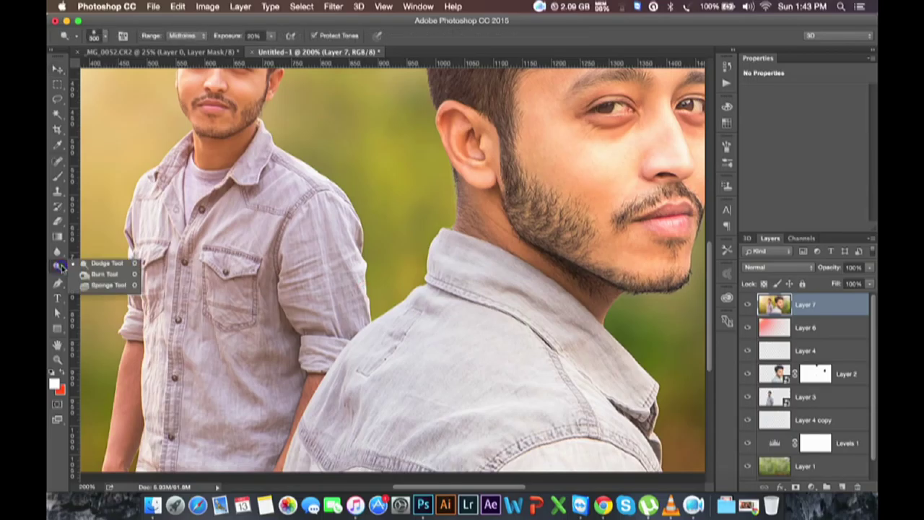
left_click(57, 251)
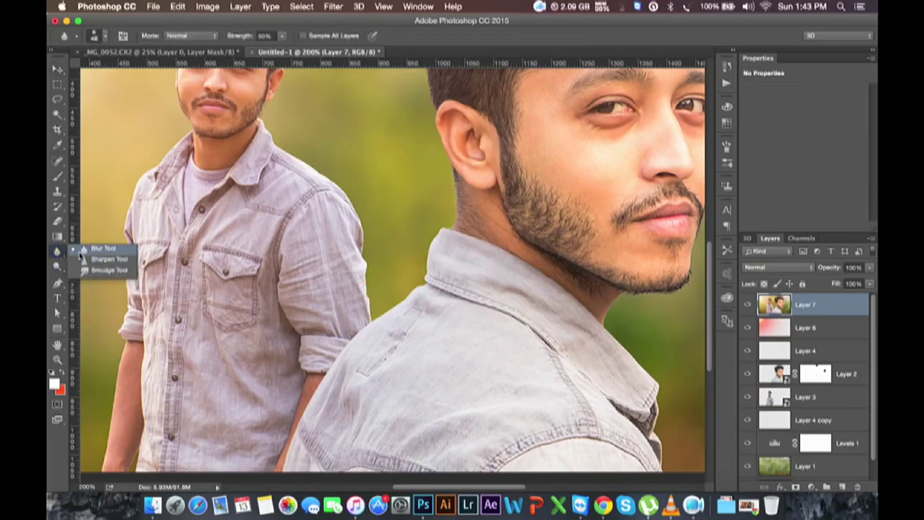
left_click(80, 250)
left_click(261, 36)
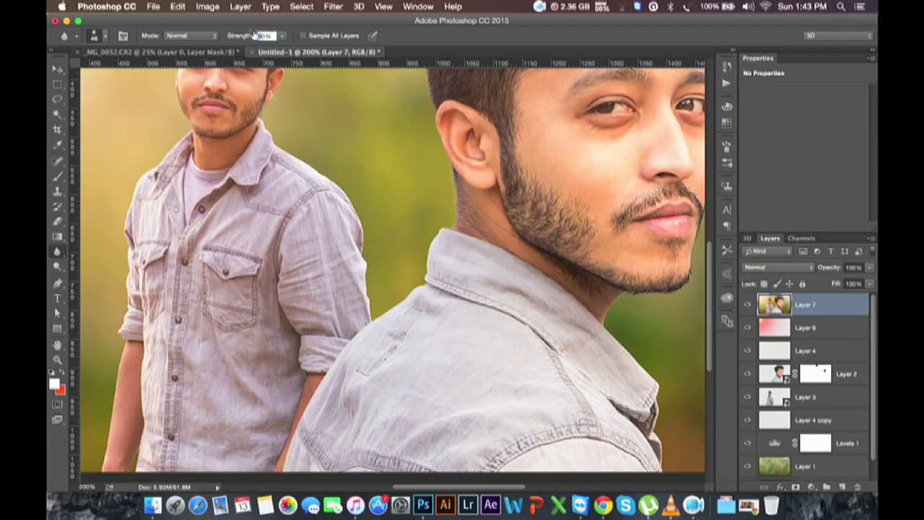
type("10")
key("Return")
mouse_move(448, 229)
left_mouse_down()
mouse_move(438, 268)
mouse_move(397, 317)
mouse_move(371, 325)
left_mouse_up()
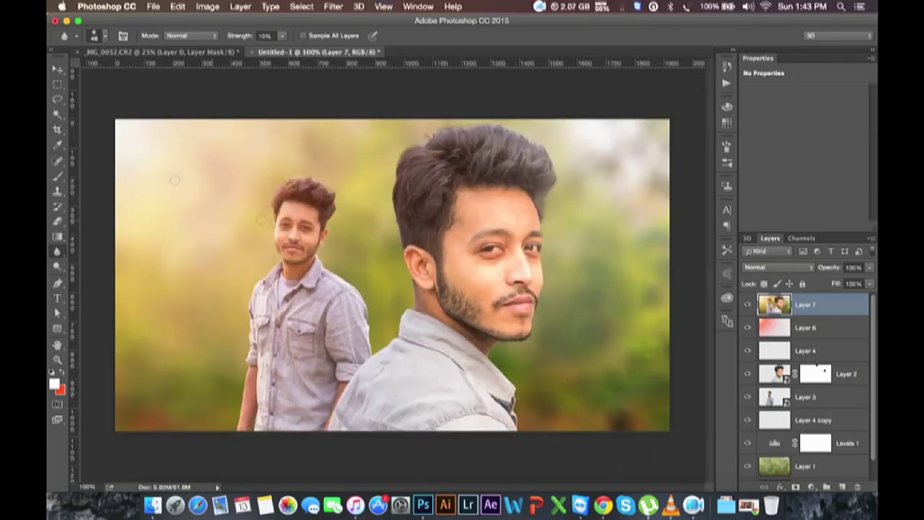
left_click(59, 70)
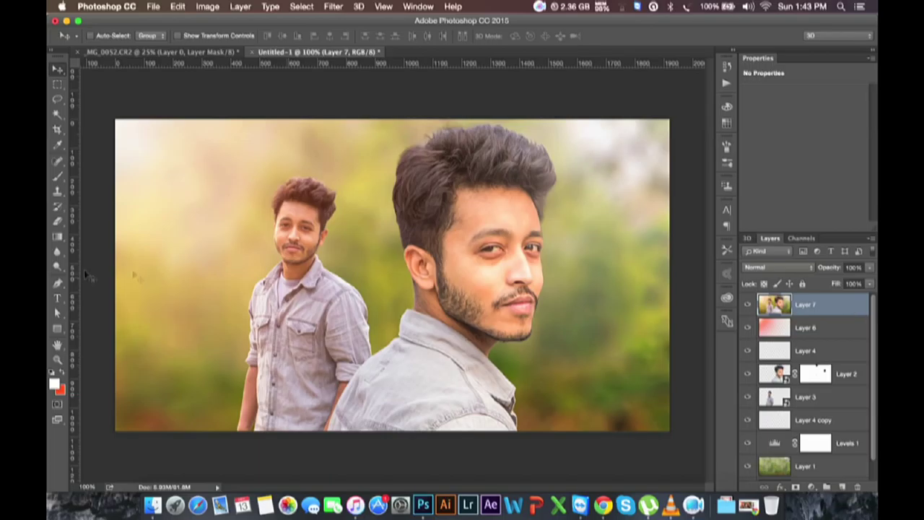
Draw a wide rectangle from the canvas's left edge with the Rectangle Tool
left_click(57, 330)
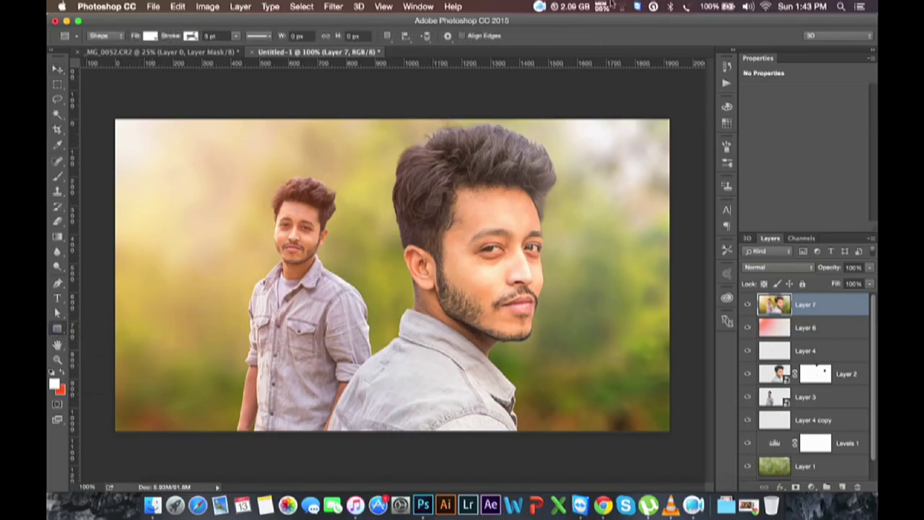
left_click(547, 7)
left_click(547, 7)
left_click_drag(743, 477, 746, 473)
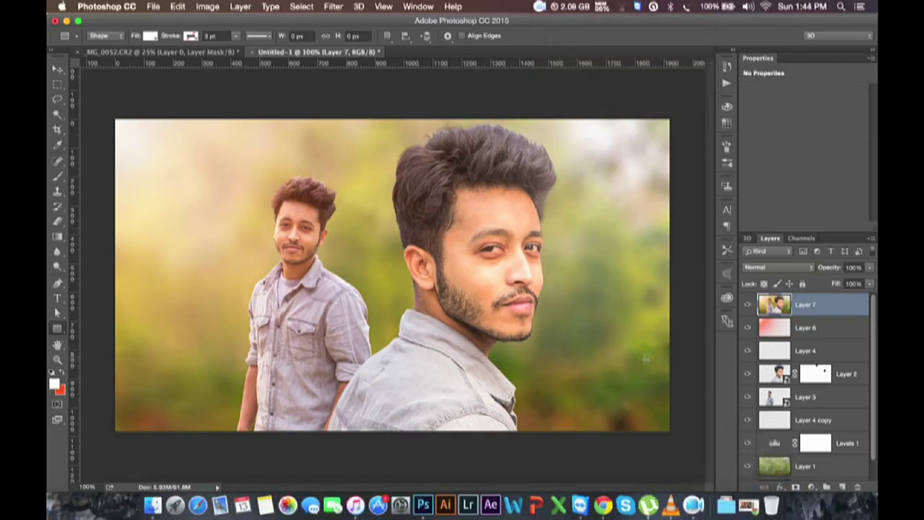
left_click(555, 36)
left_click_drag(120, 355, 678, 406)
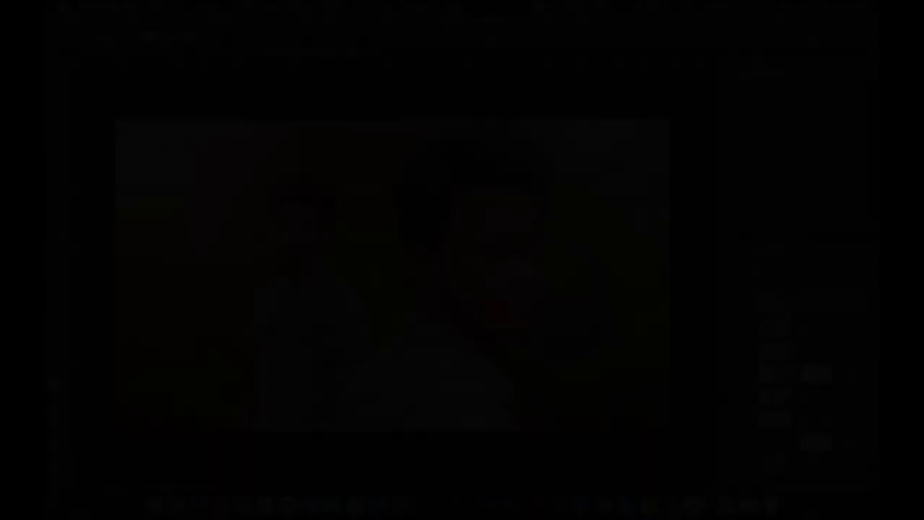